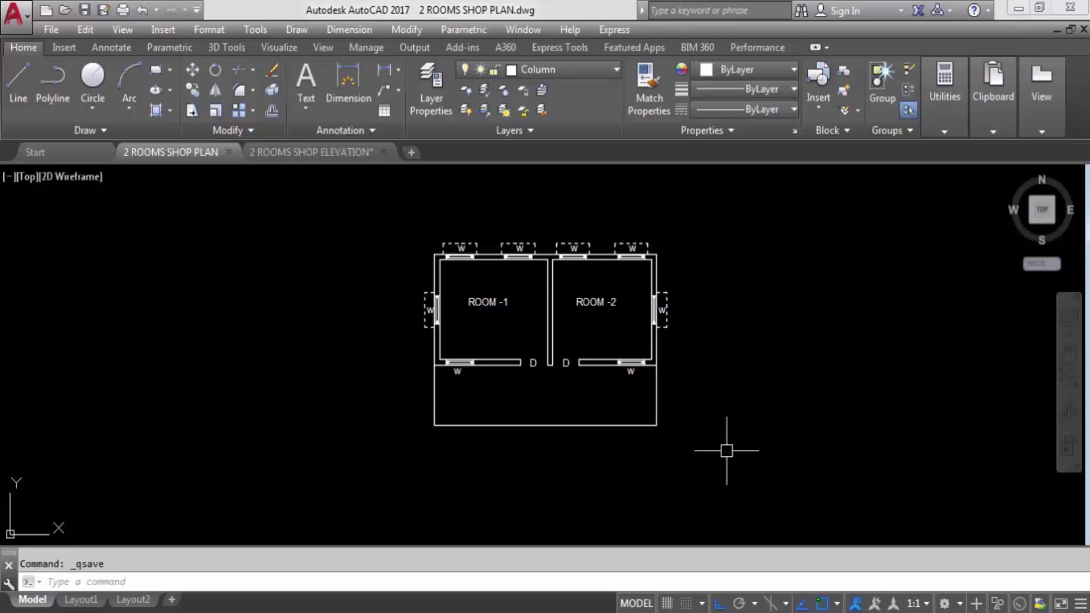
Add linear dimensions for the inside width and depth of ROOM -1, placing both dimension lines inside the room
scroll(534, 227, up, 2)
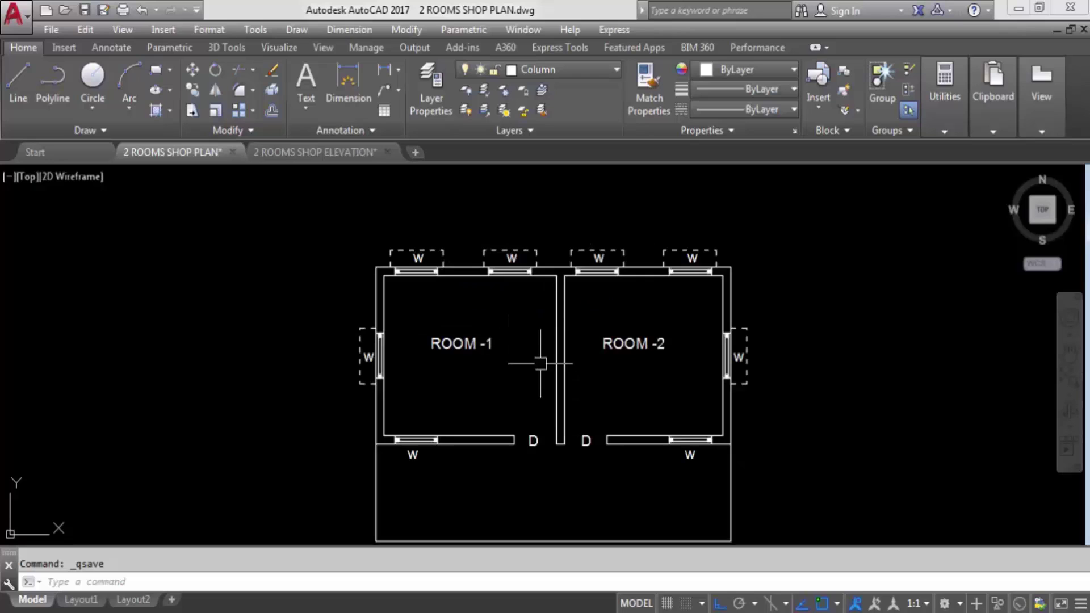
middle_drag(547, 355, 533, 320)
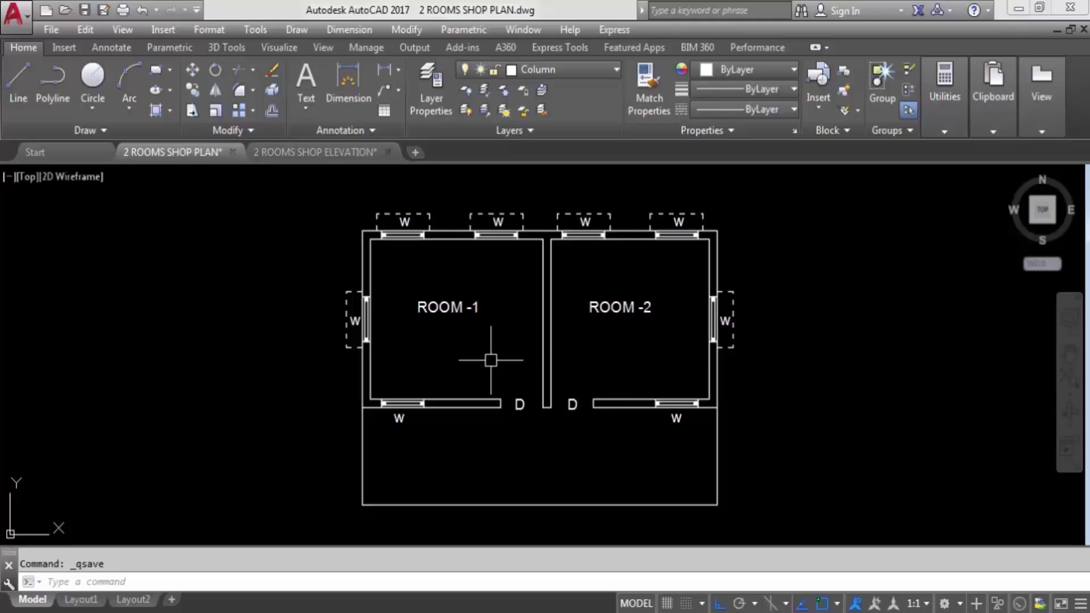
click(386, 70)
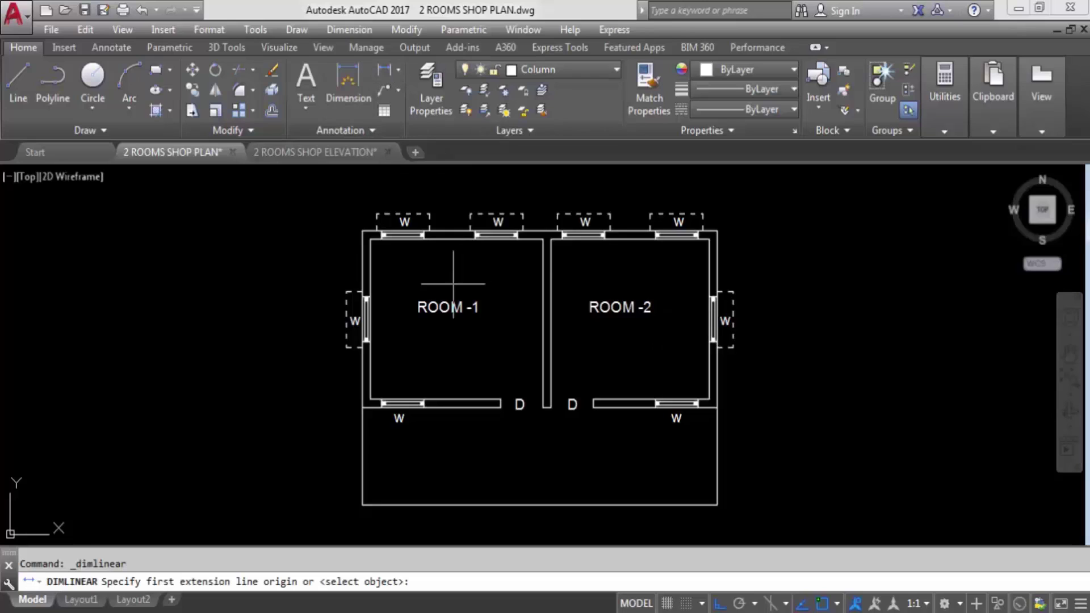
key(Return)
click(452, 239)
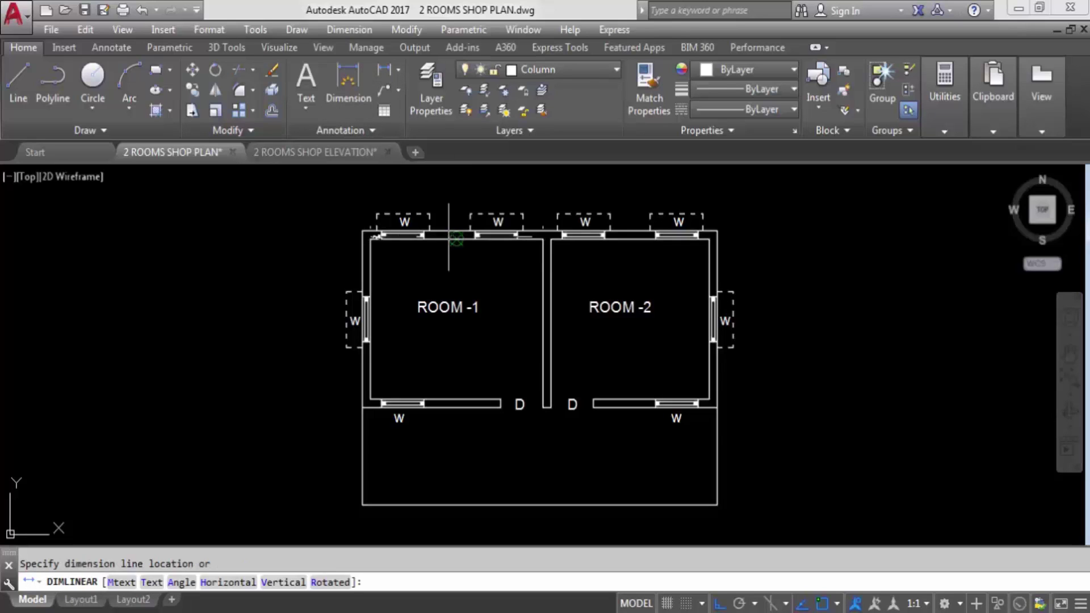
click(453, 267)
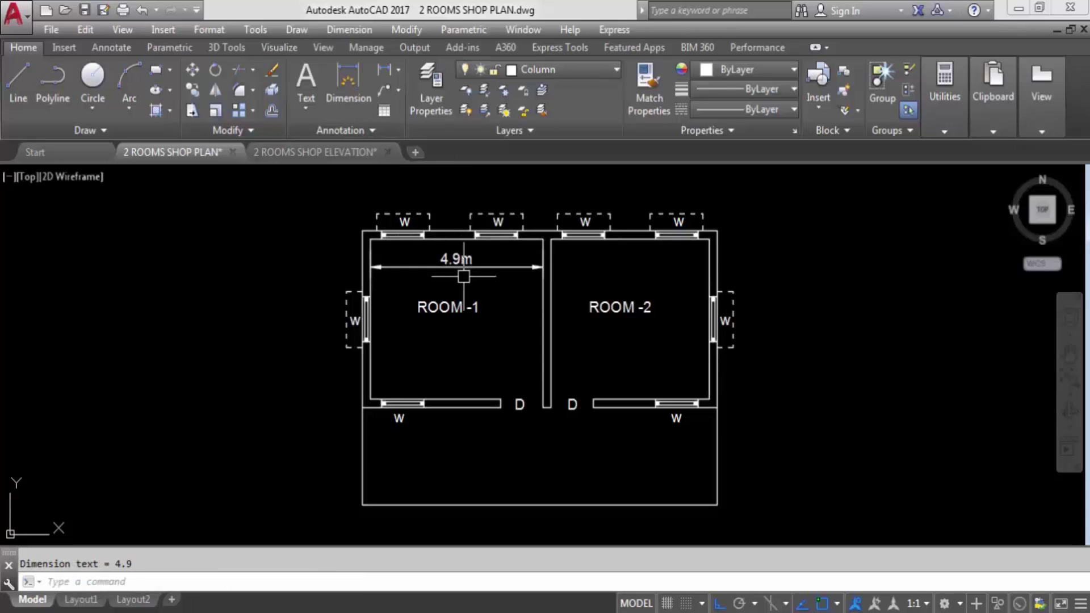
key(Return)
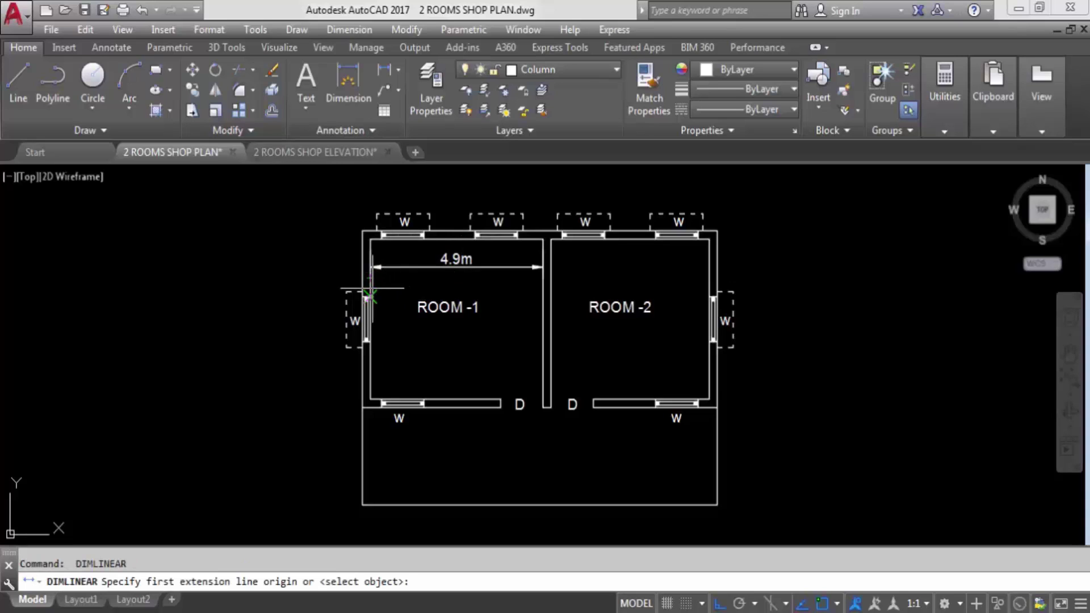
key(Return)
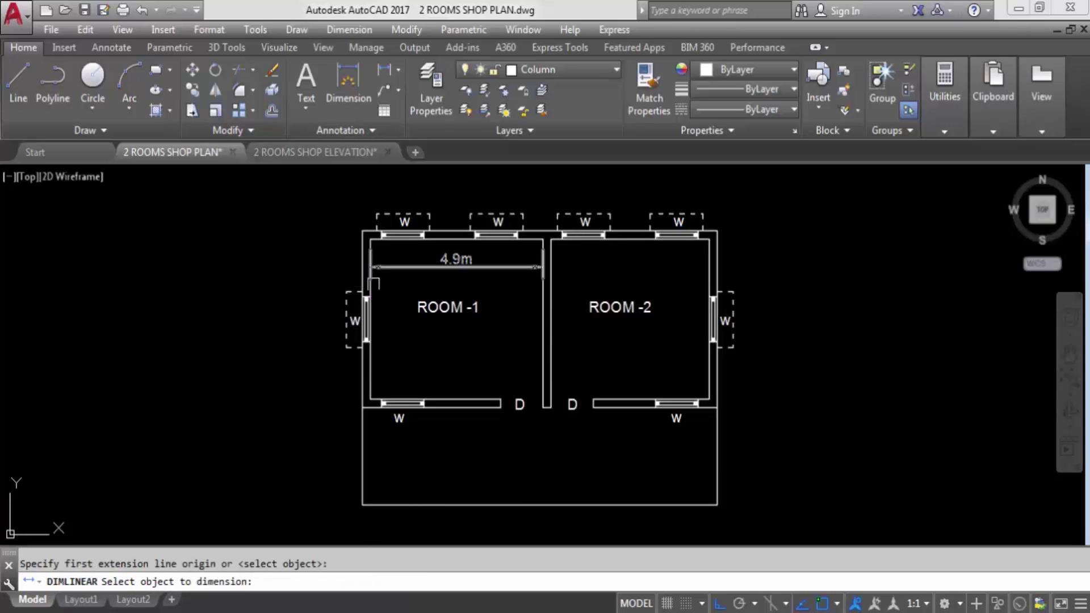
click(367, 358)
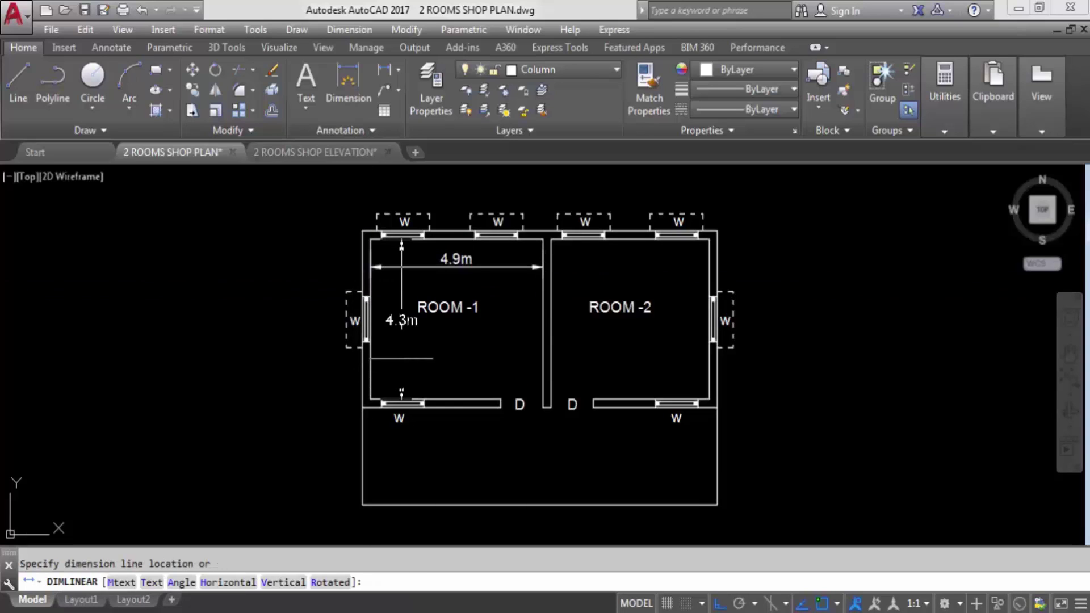
click(401, 358)
Add linear dimensions for the inside width and depth of ROOM -2, placing both dimension lines inside the room
key(Return)
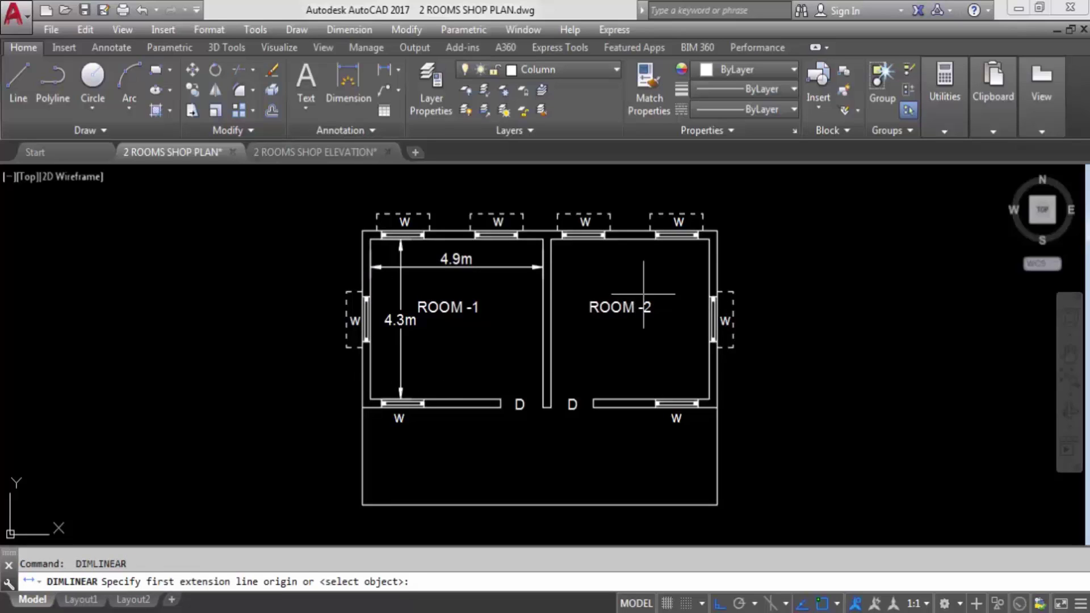
key(Return)
click(631, 236)
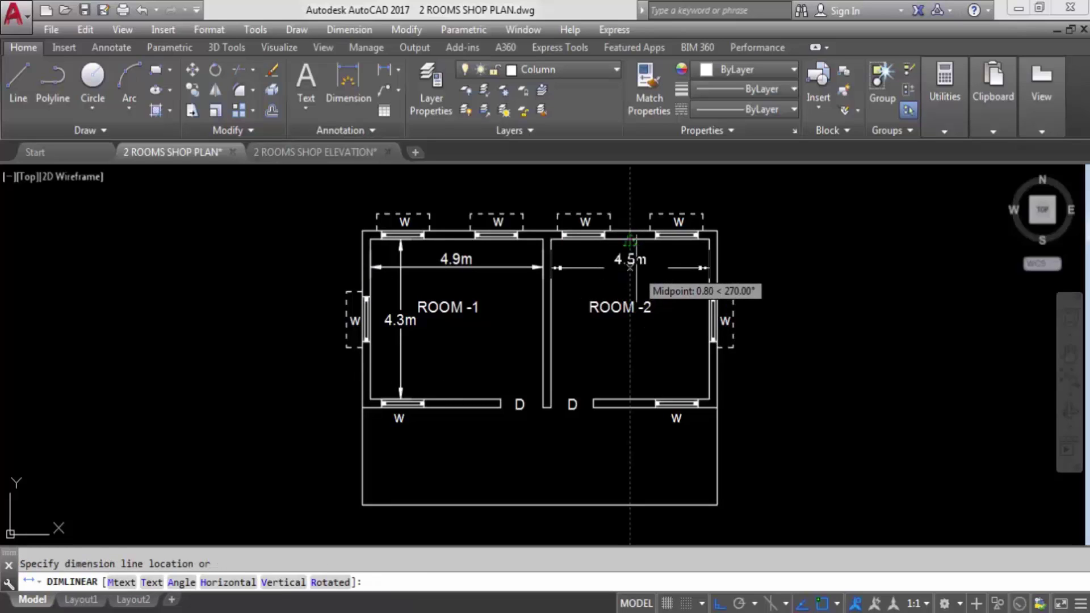
click(631, 272)
key(Return)
key(Return)
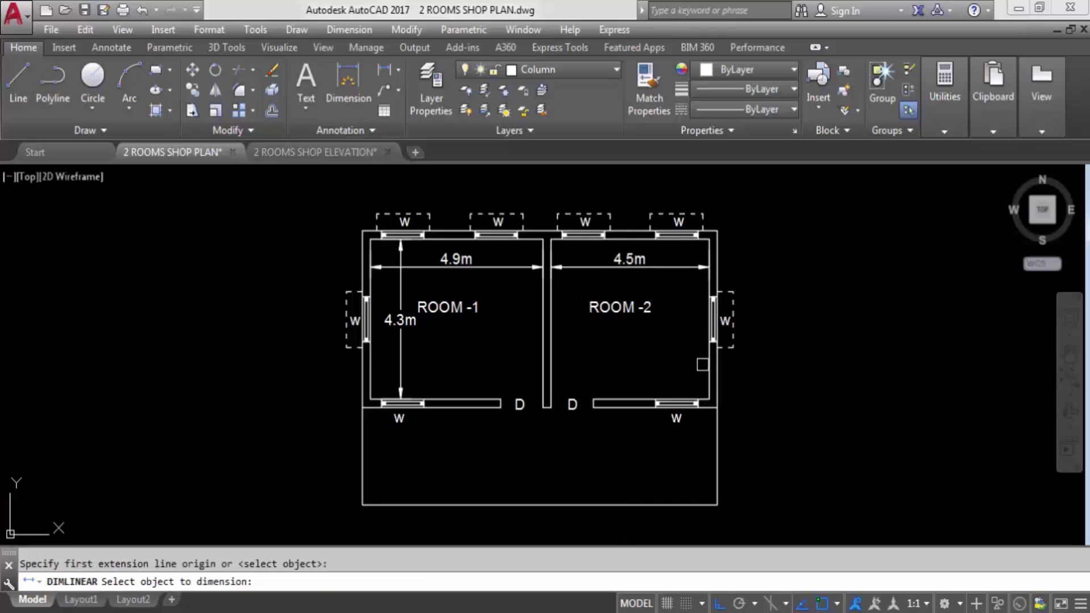
click(707, 364)
click(681, 341)
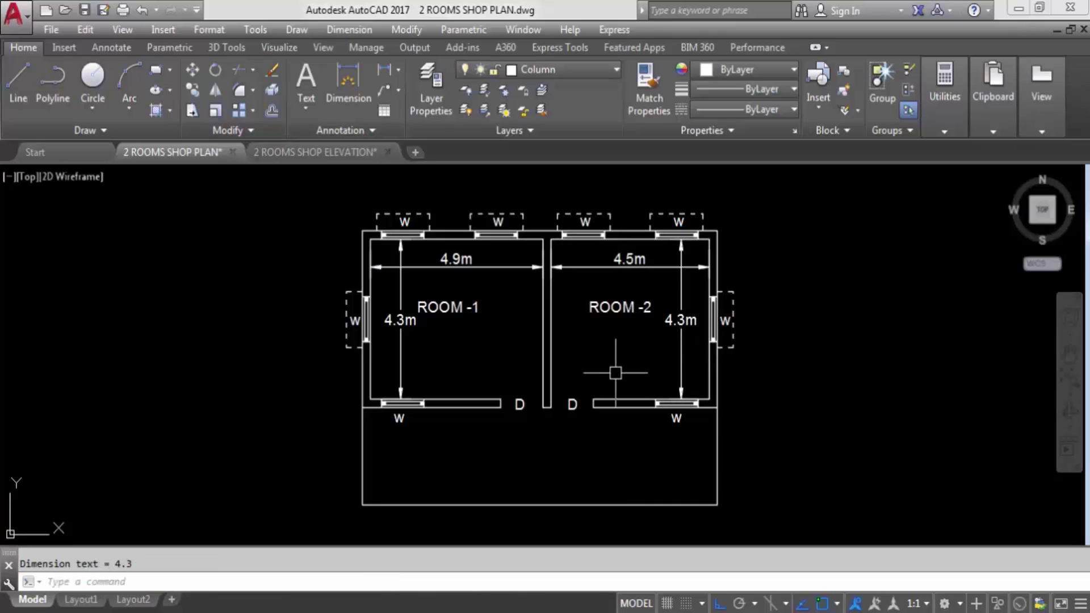
Dimension the full width of the front area's outer edge, placing the dimension line just inside that edge
scroll(617, 282, down, 2)
key(Return)
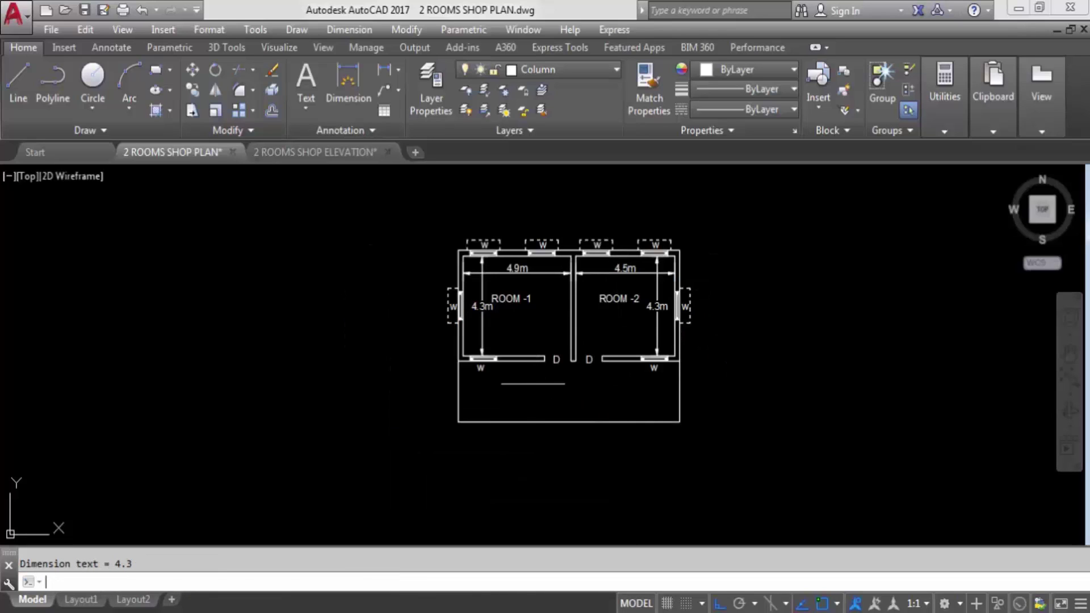
key(Return)
click(567, 422)
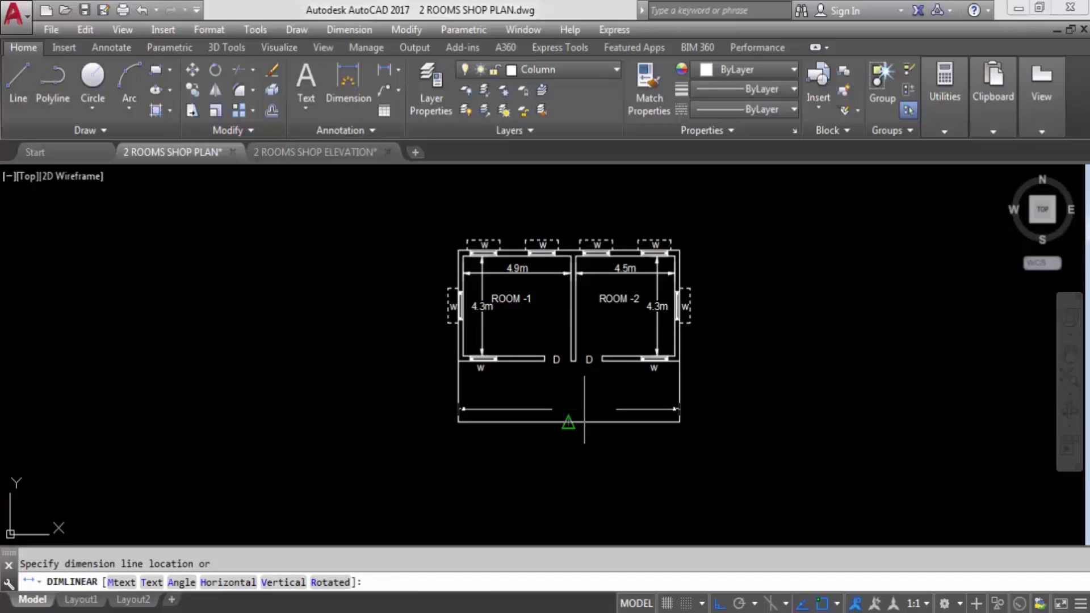
click(569, 400)
scroll(590, 392, up, 2)
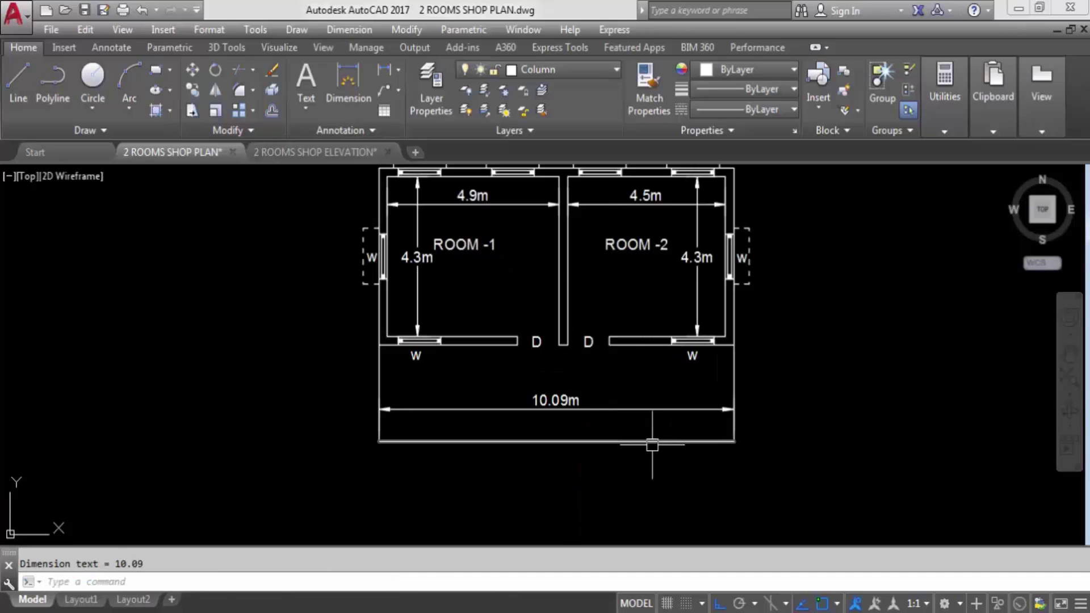
scroll(621, 453, down, 2)
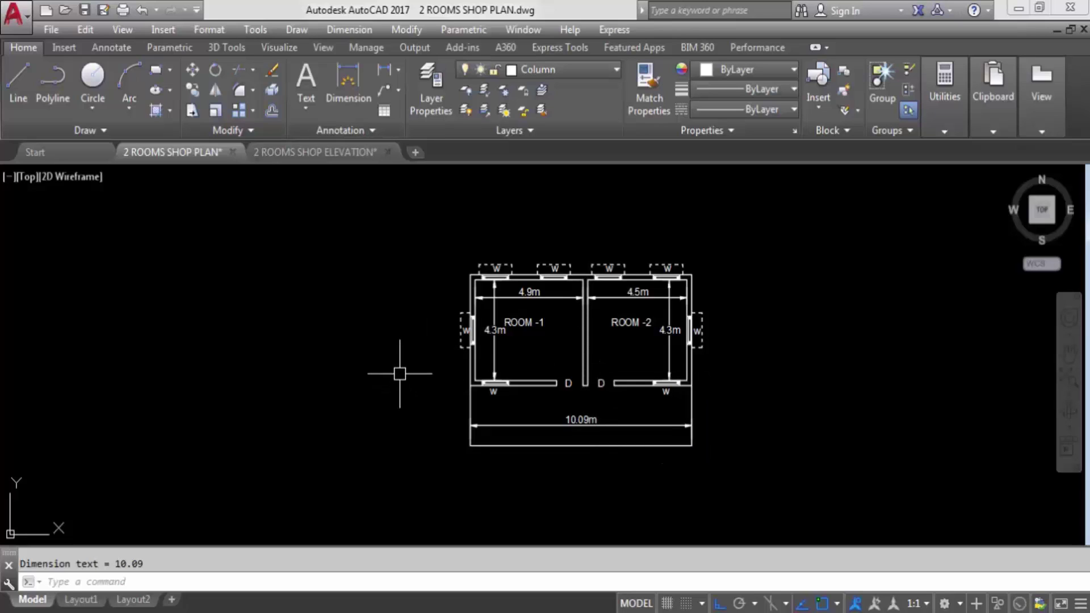
Draw a rectangle for the column in the empty space beside ROOM -1, 0.23 m long and 0.3 m wide
text(rec)
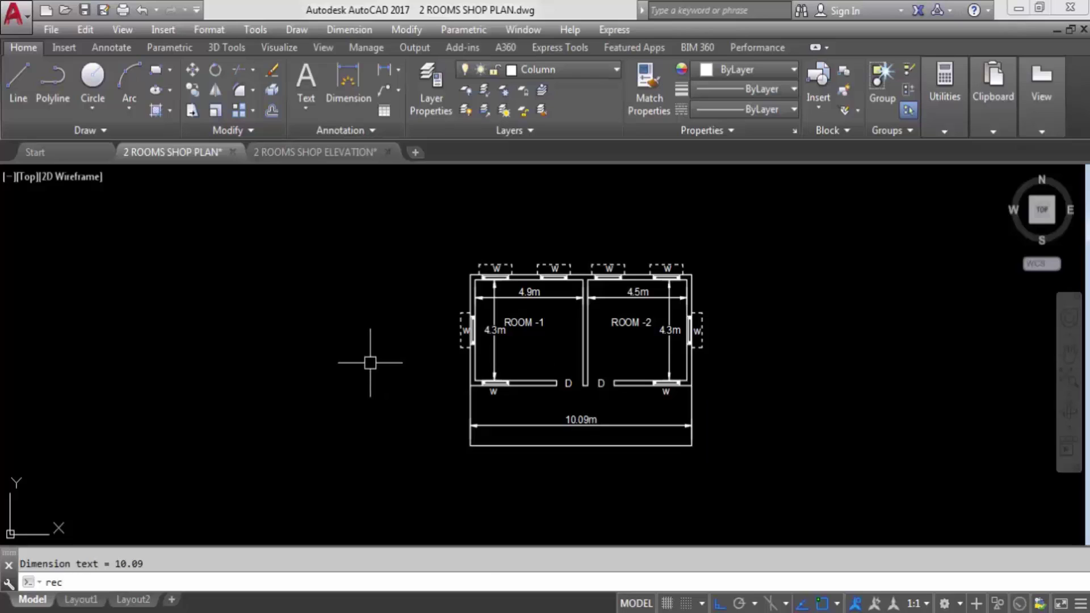
key(Return)
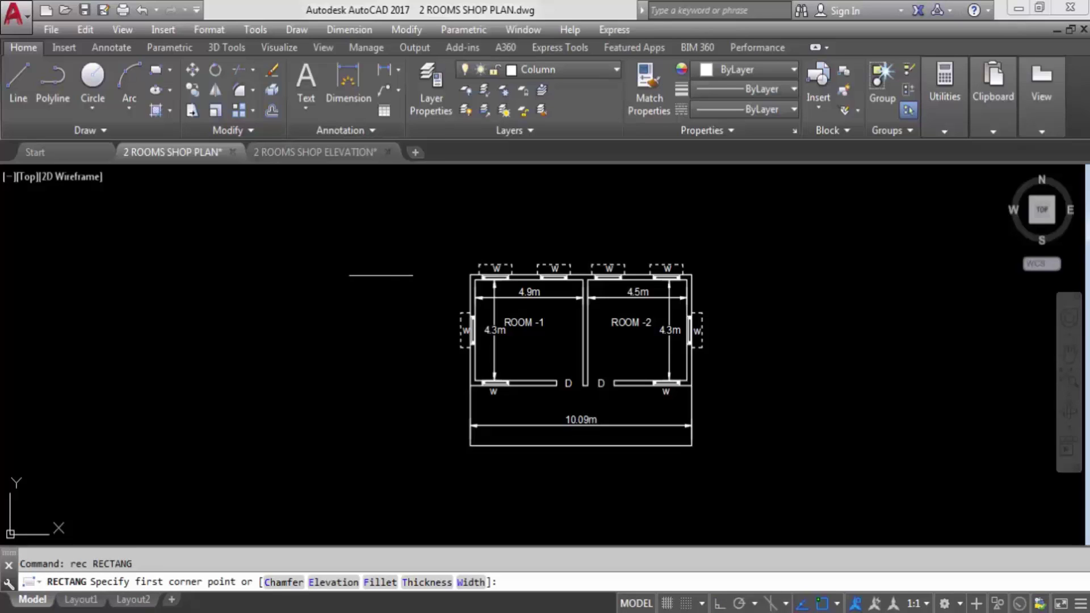
click(382, 276)
right_click(417, 311)
click(454, 333)
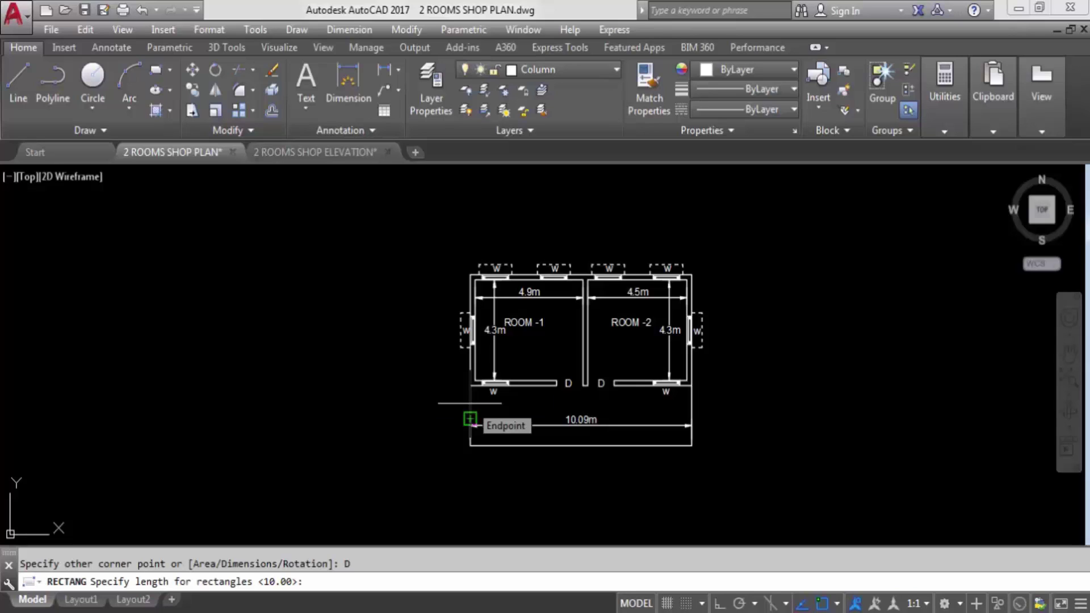
text(.23)
key(Return)
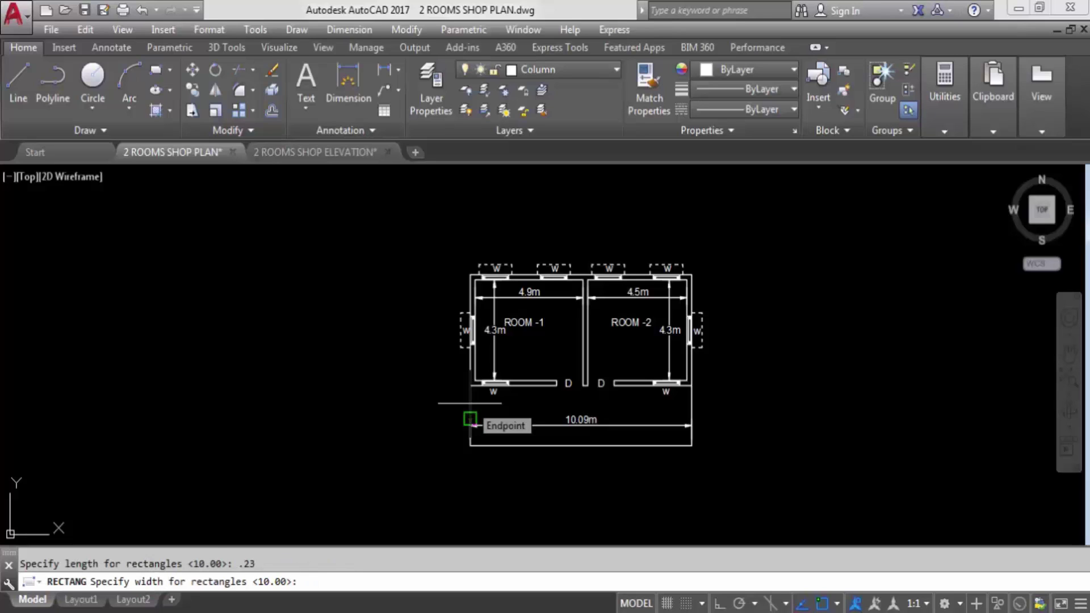
text(.3)
key(Return)
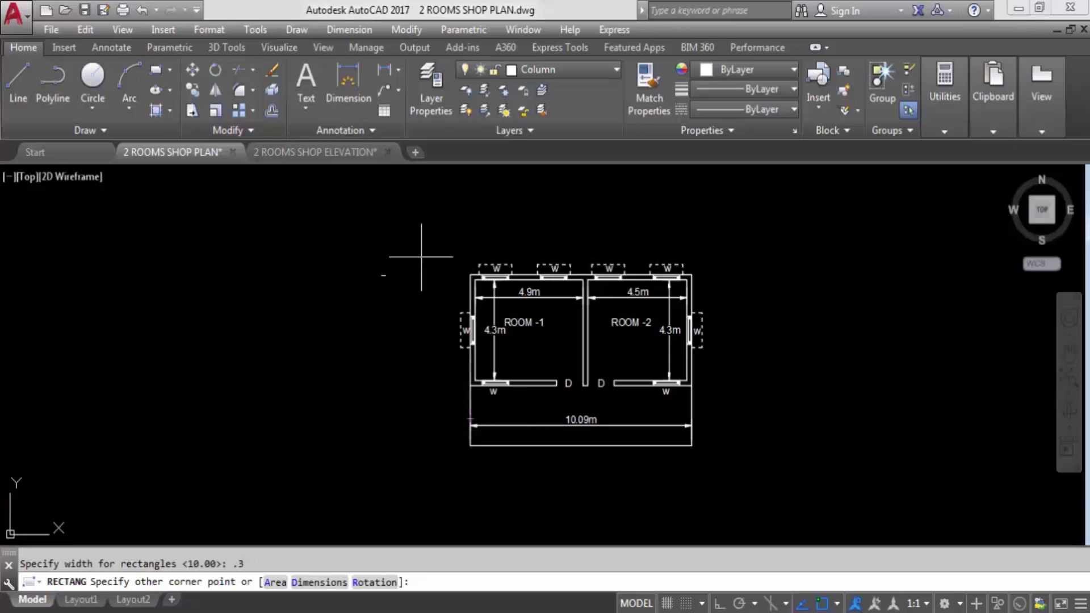
click(408, 318)
scroll(383, 255, up, 4)
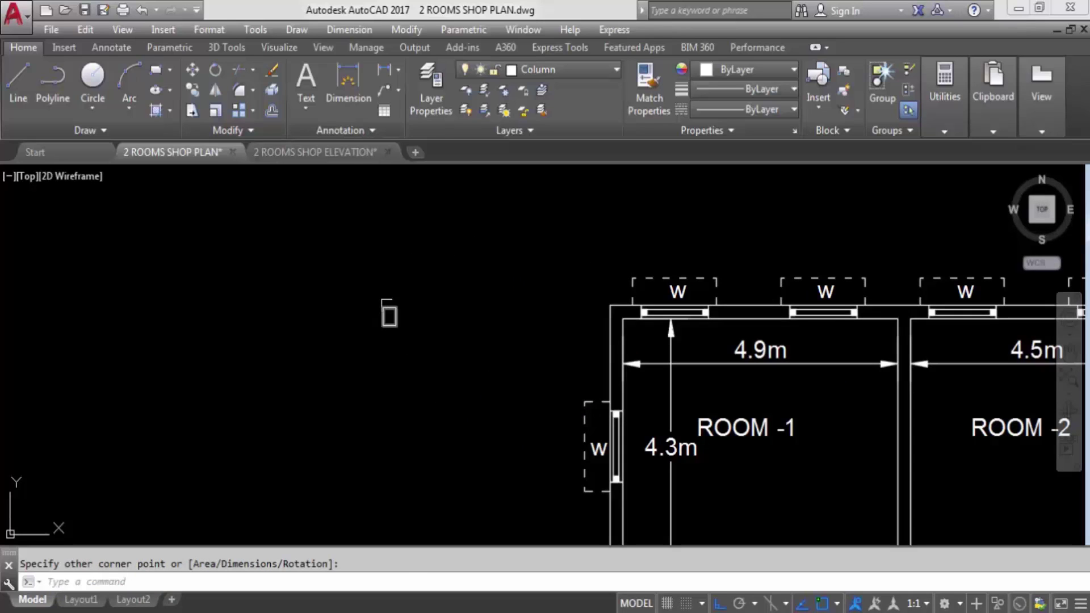
scroll(370, 287, down, 4)
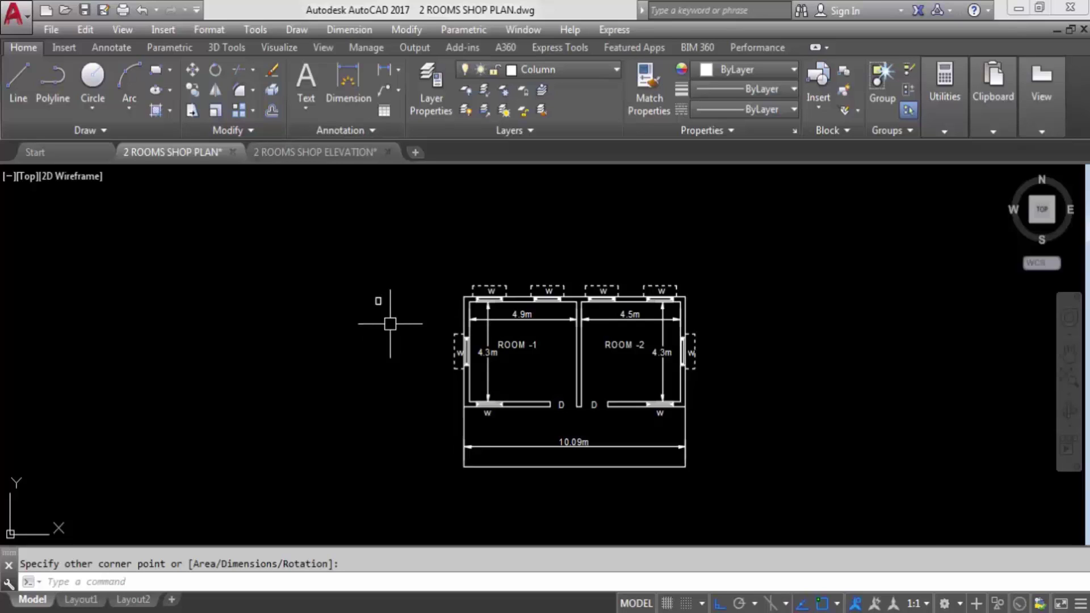
scroll(385, 312, up, 6)
click(396, 305)
click(355, 260)
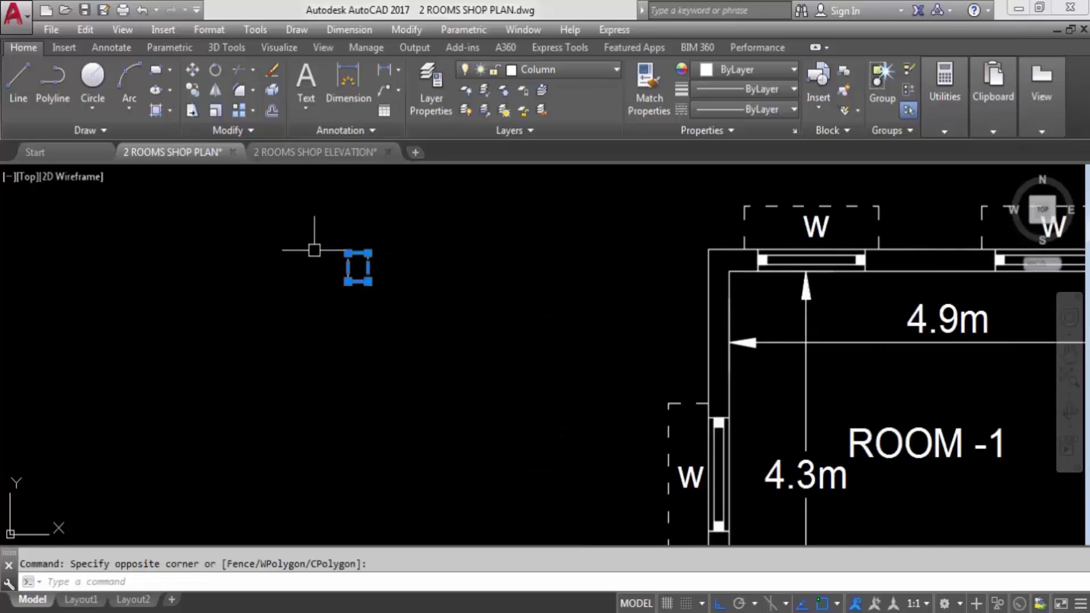
text(m)
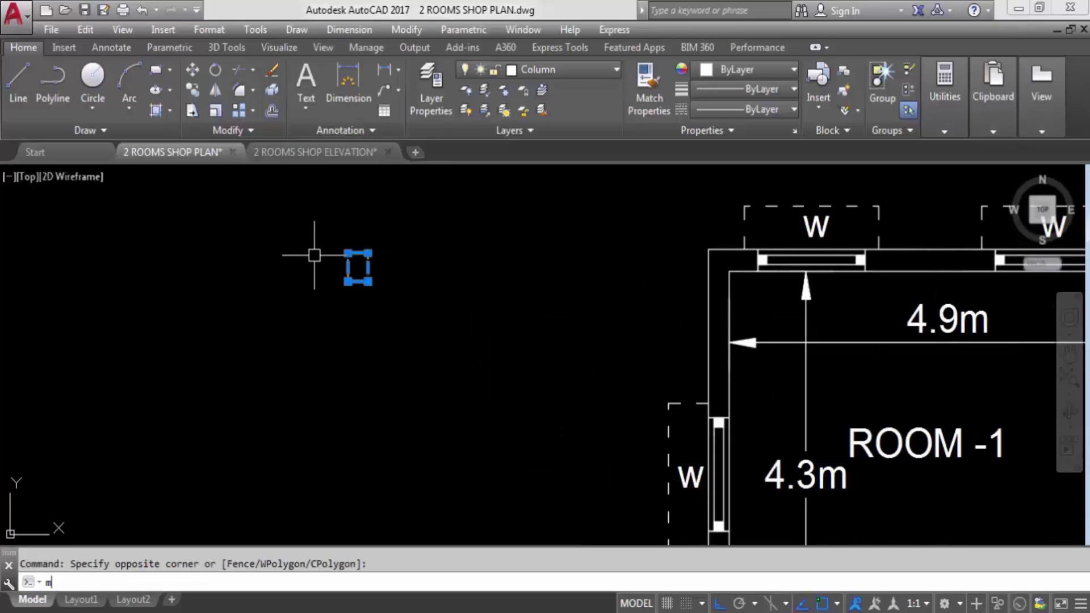
key(Return)
key(Return)
key(Escape)
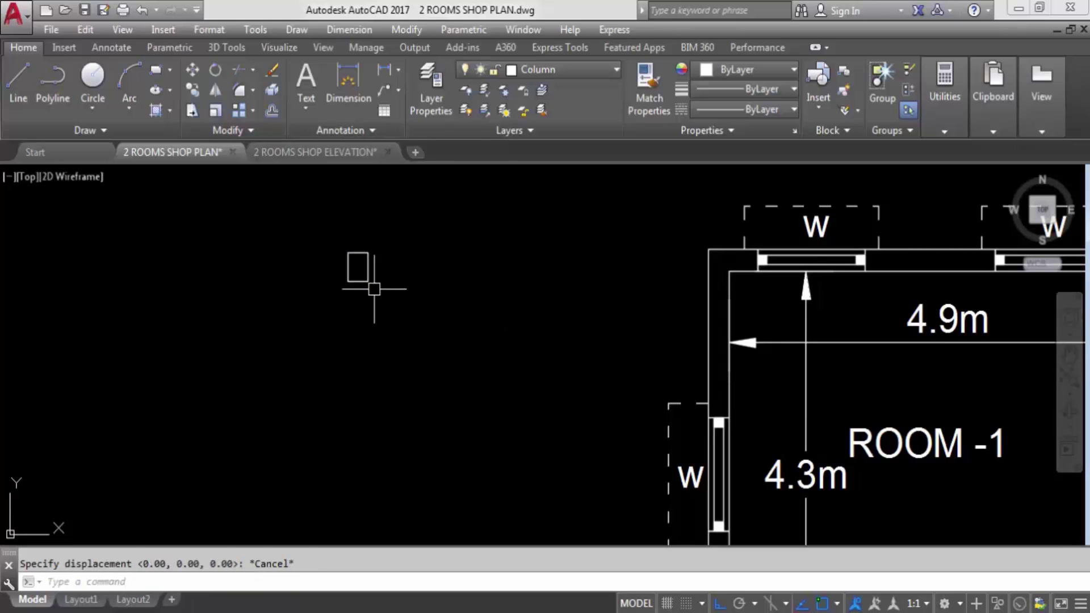
Move the column rectangle horizontally to just outside the upper-left outer corner of ROOM -1
click(365, 280)
text(m)
key(Return)
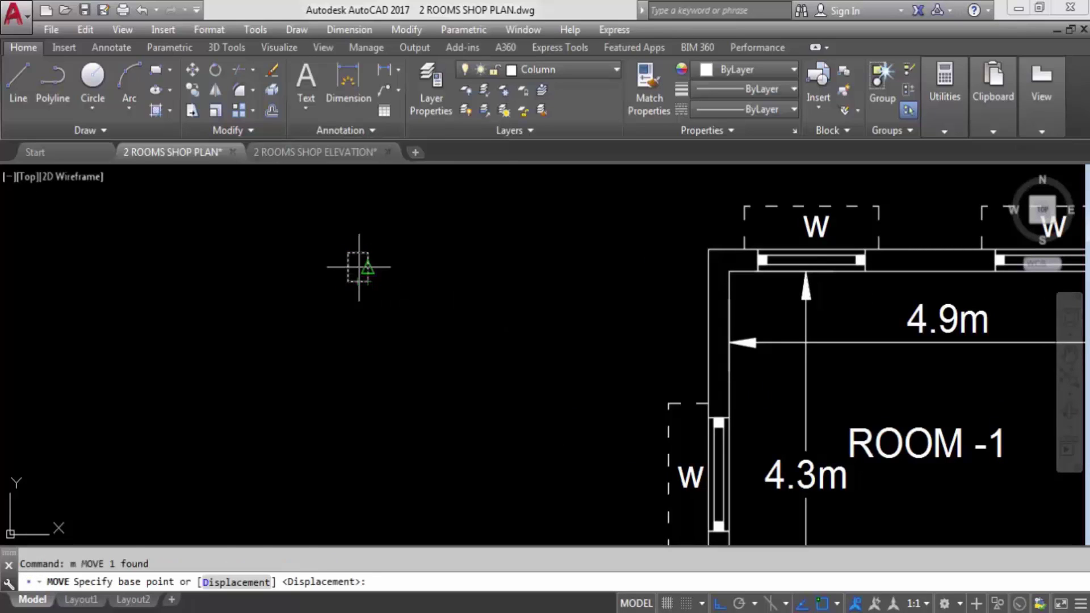
click(357, 252)
click(652, 253)
scroll(486, 238, down, 4)
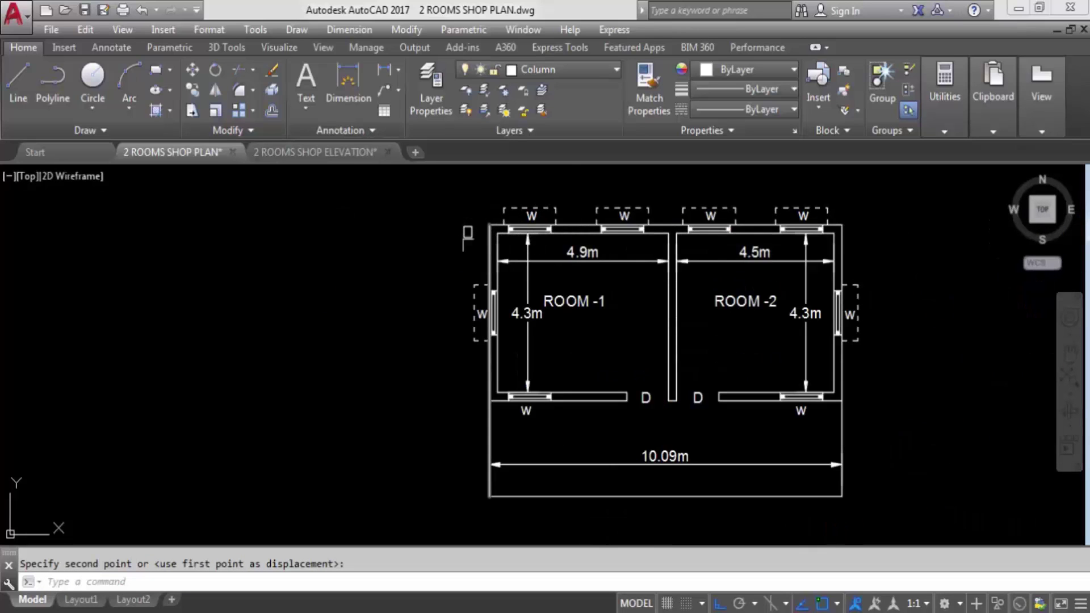
Check the column rectangle's length and width with linear dimension previews, without placing any dimension
scroll(480, 232, up, 2)
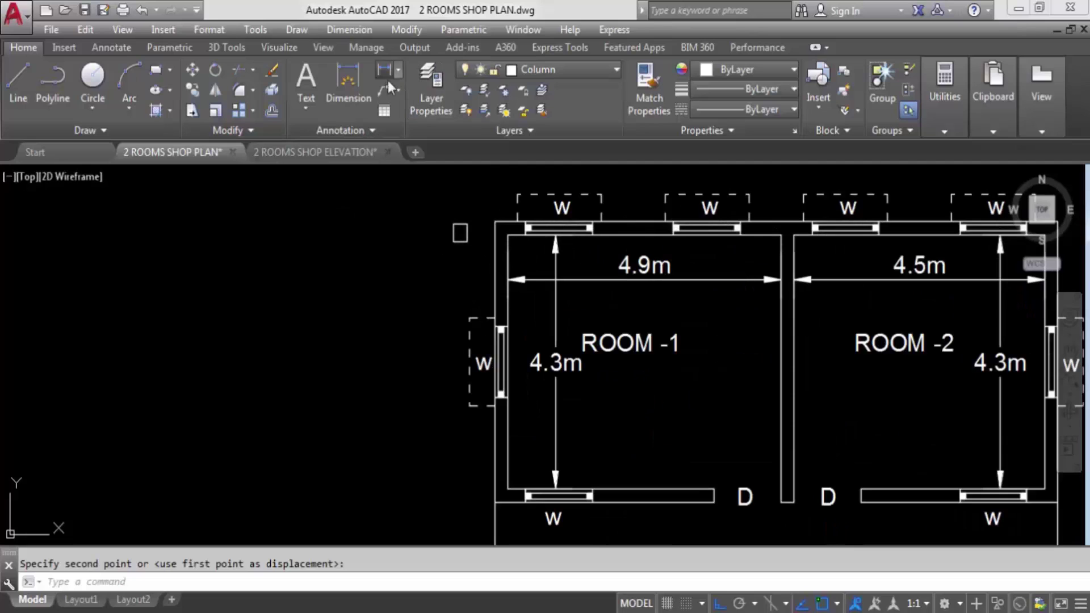
click(384, 69)
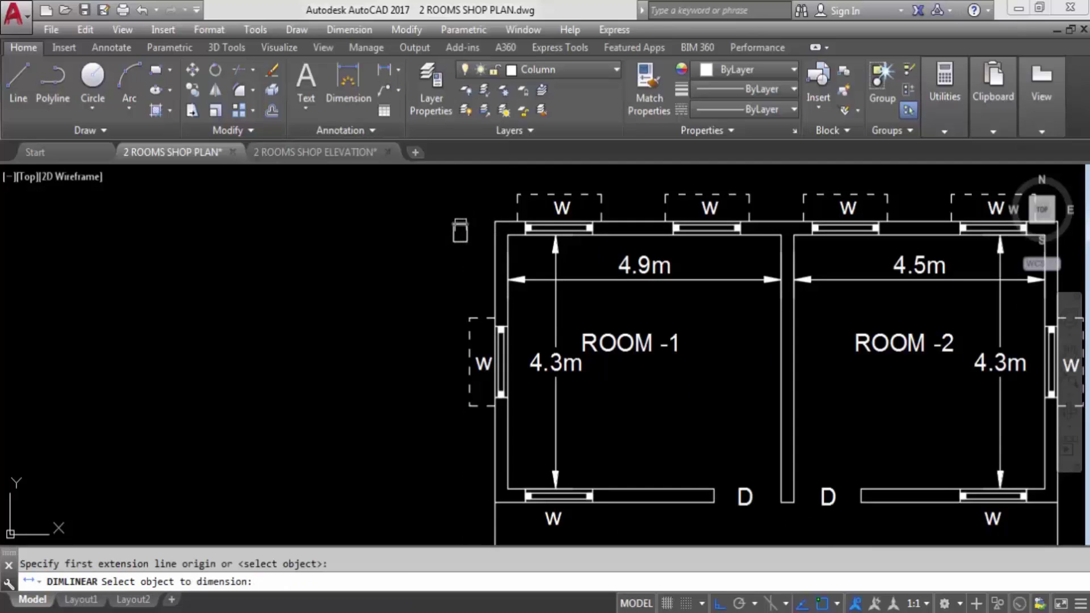
click(460, 221)
scroll(447, 202, up, 2)
scroll(445, 237, down, 4)
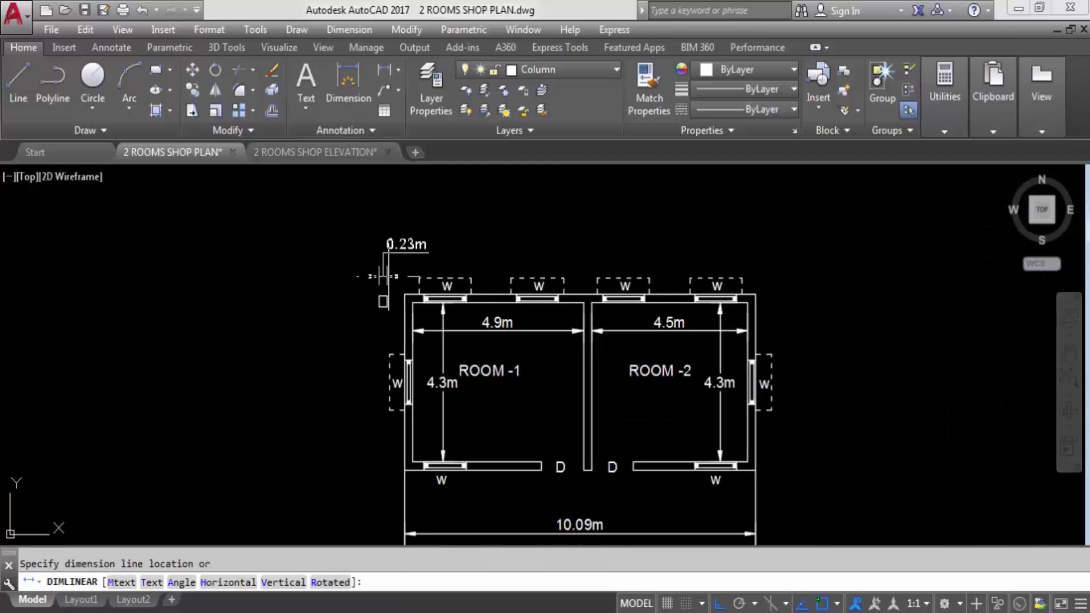
key(Escape)
key(Return)
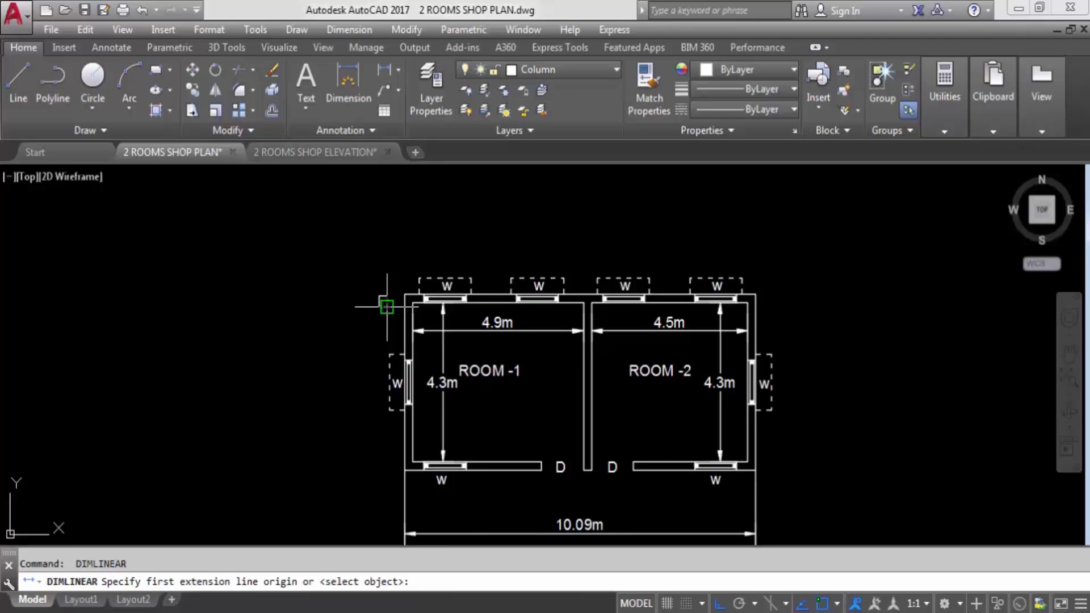
key(Return)
scroll(377, 302, up, 3)
click(375, 299)
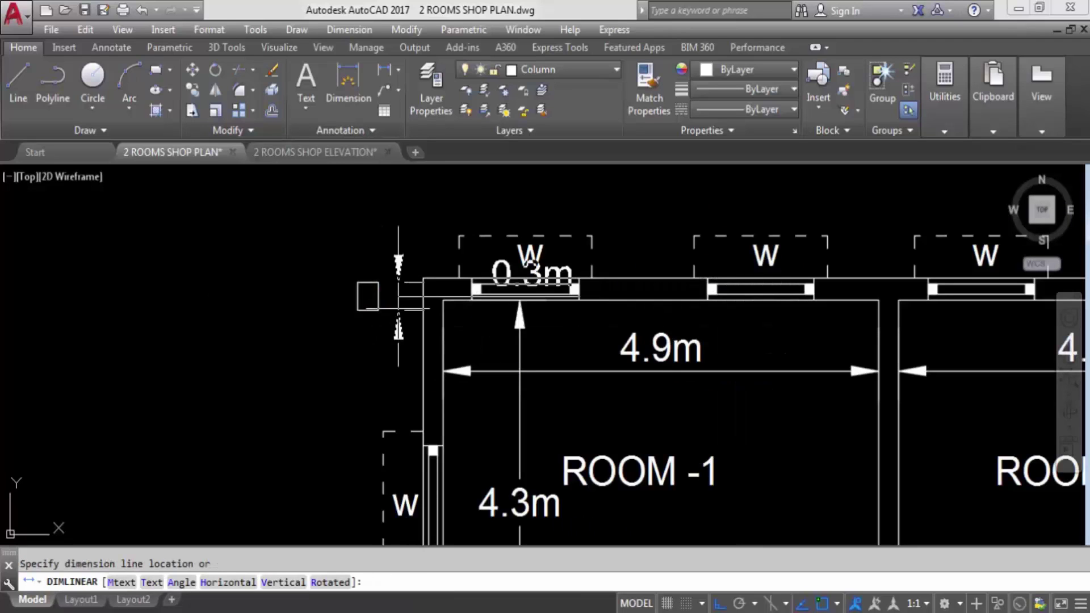
key(Escape)
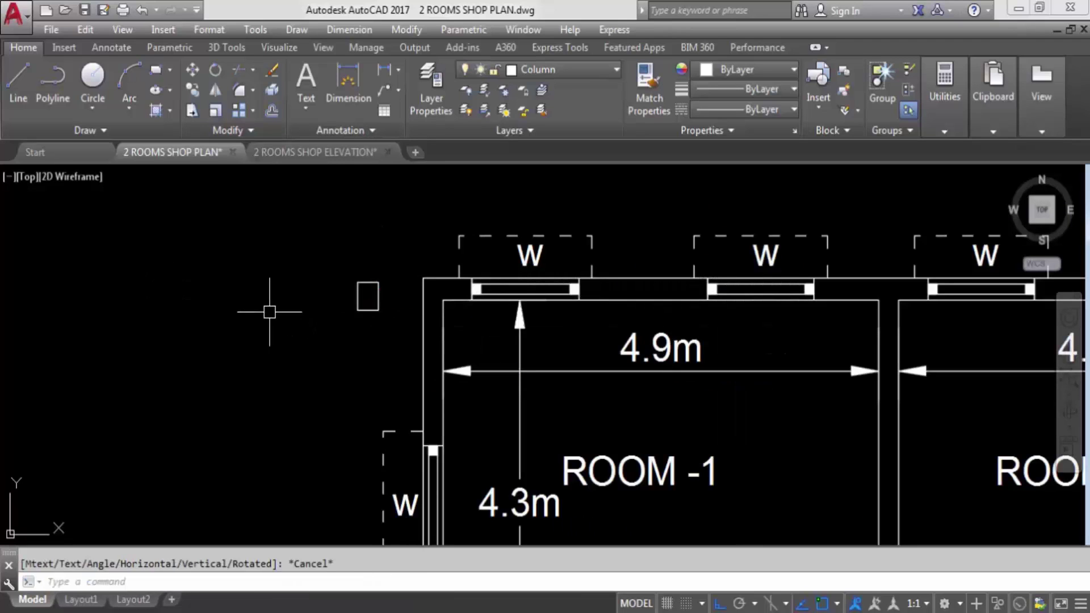
scroll(269, 311, down, 6)
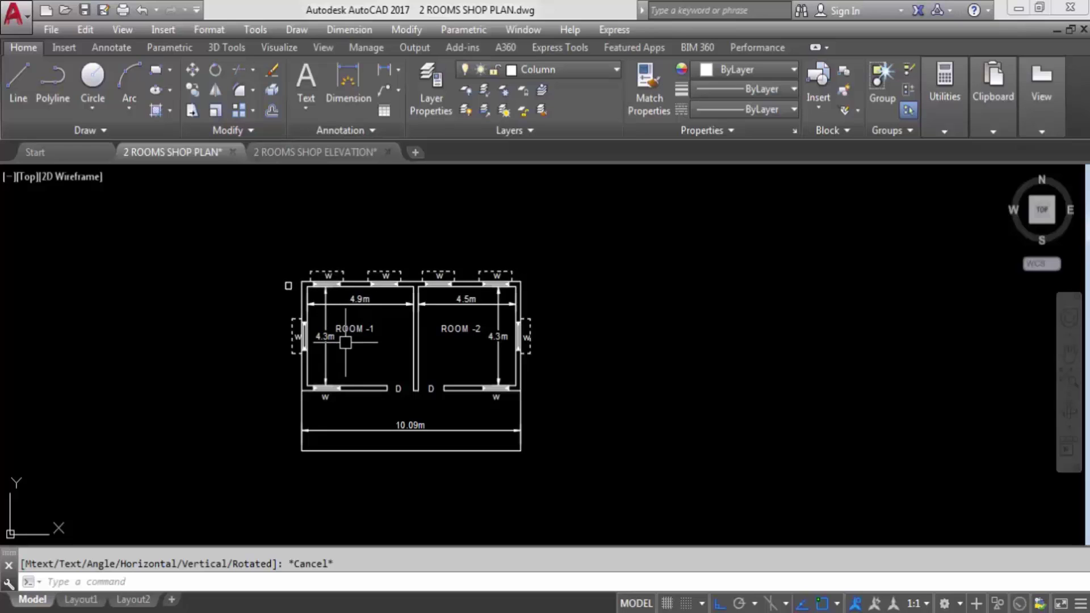
scroll(286, 288, up, 6)
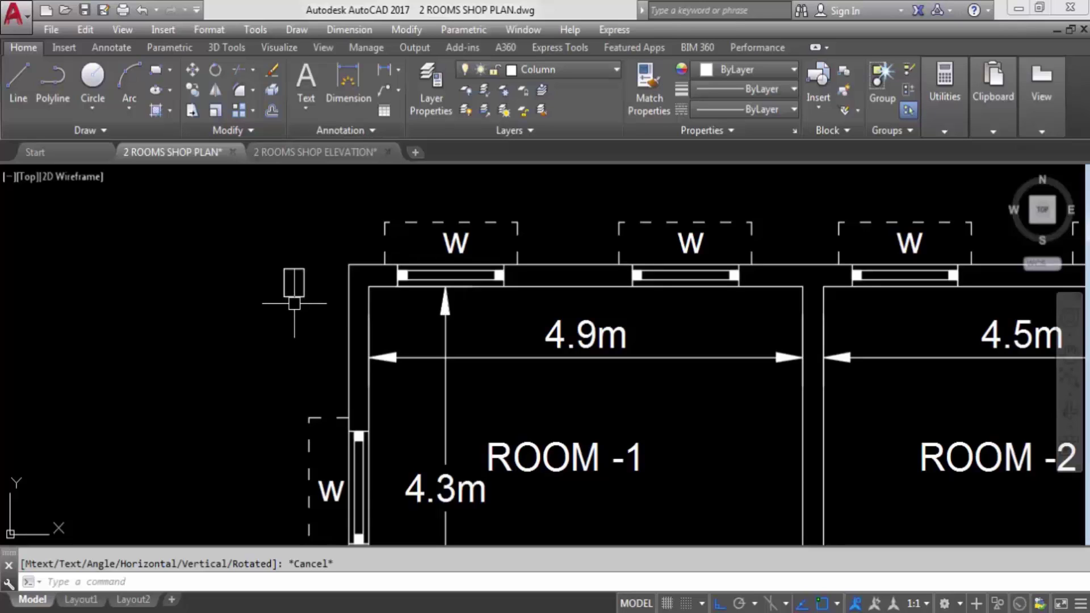
scroll(289, 286, down, 6)
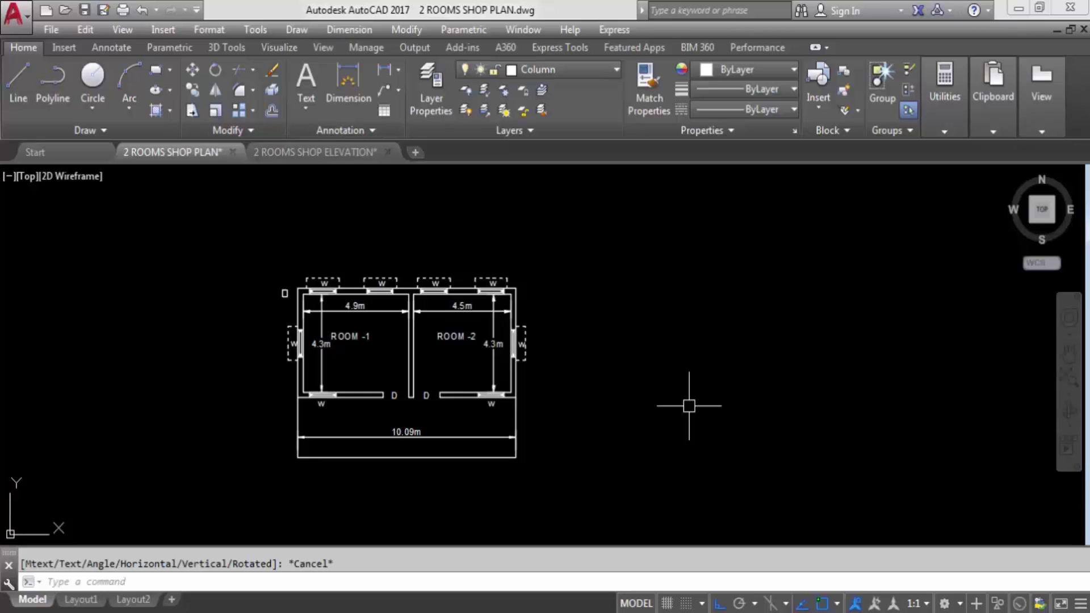
scroll(292, 413, up, 2)
scroll(822, 404, down, 2)
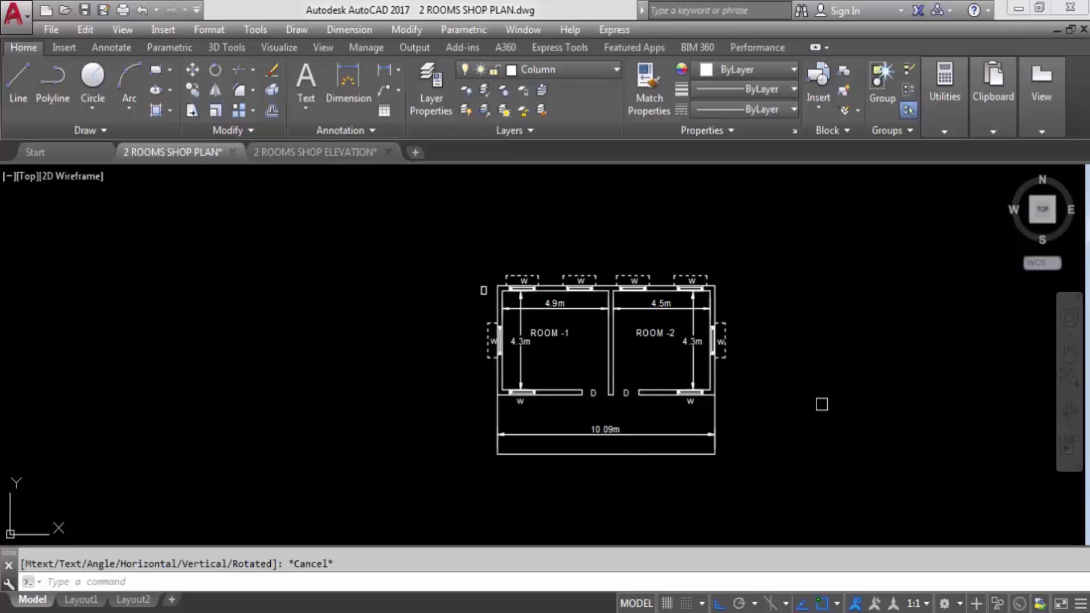
Fill the column rectangle outside ROOM -1's upper-left corner with a SOLID hatch
scroll(483, 295, up, 3)
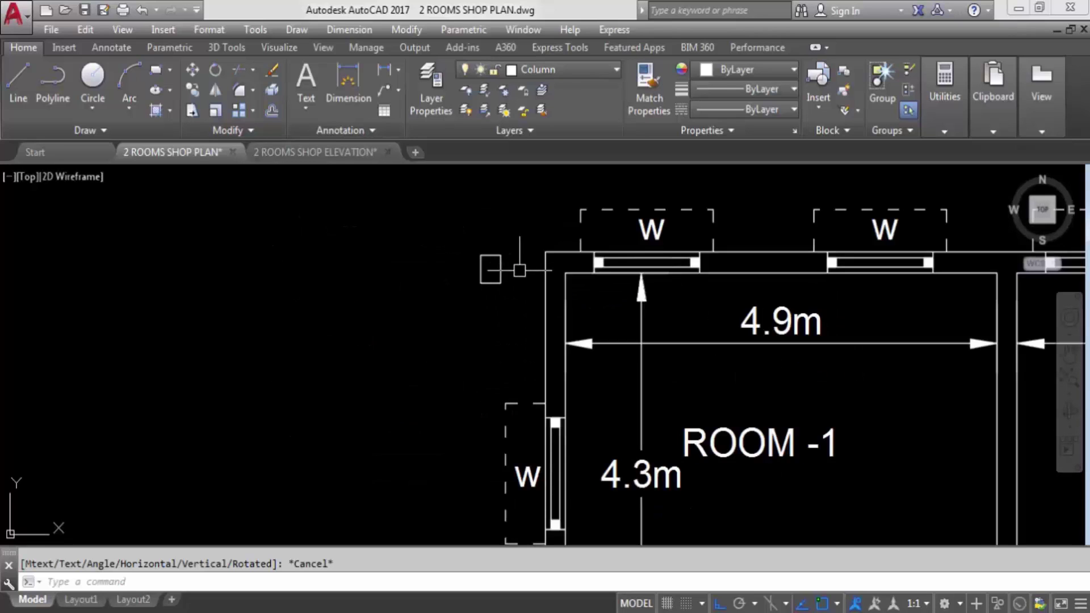
text(h)
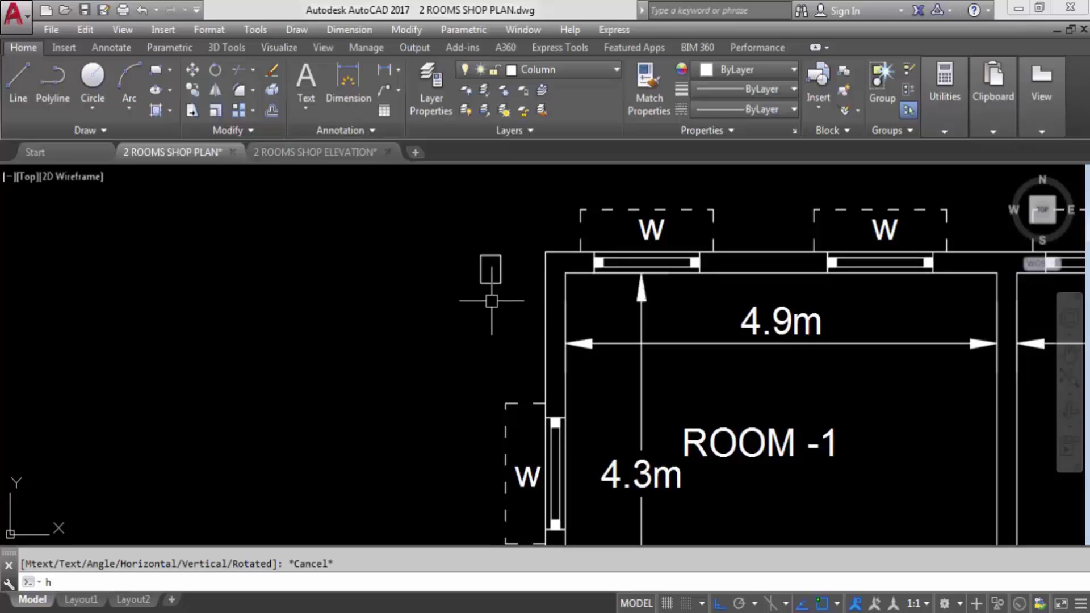
key(Return)
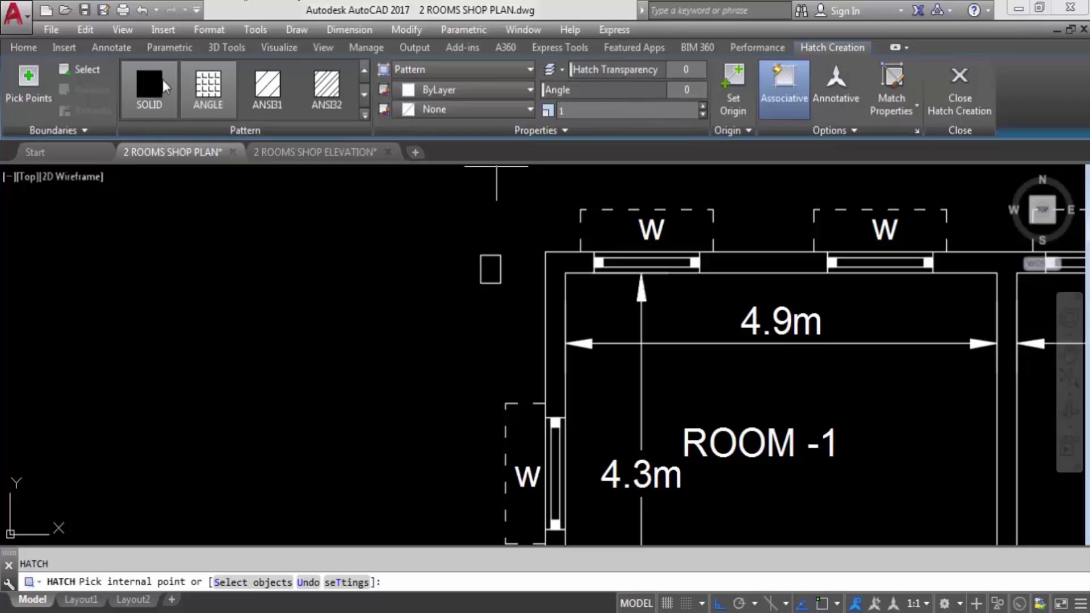
click(161, 79)
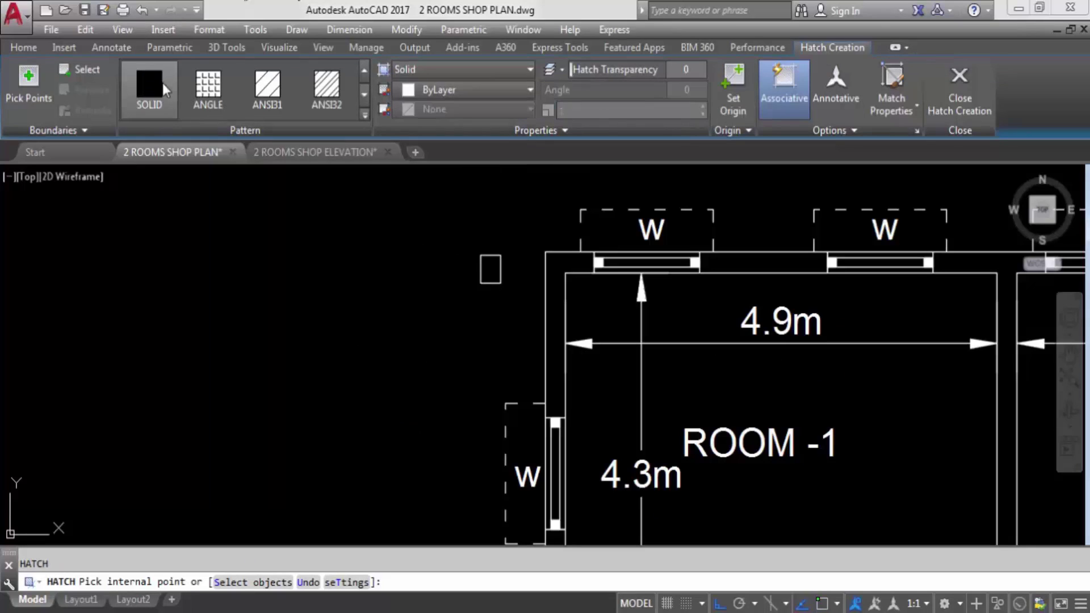
click(492, 267)
key(Return)
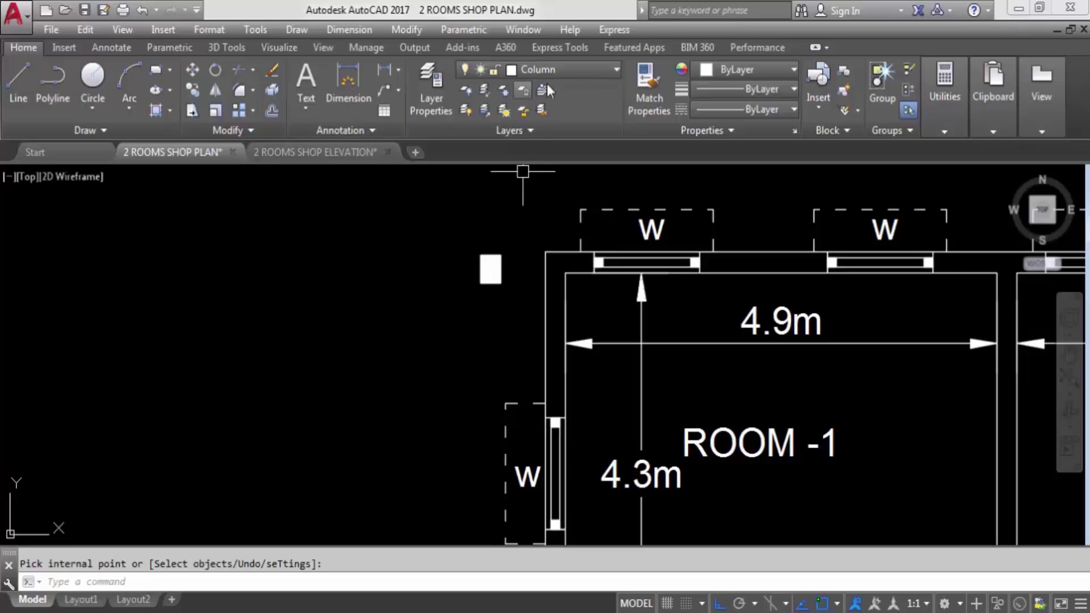
click(533, 318)
click(447, 236)
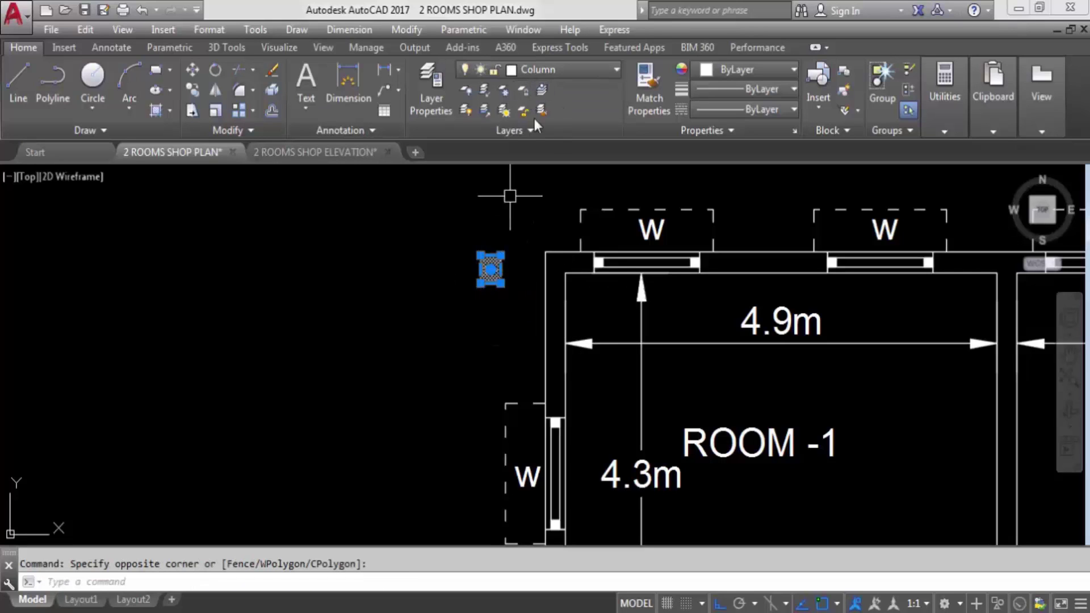
key(Escape)
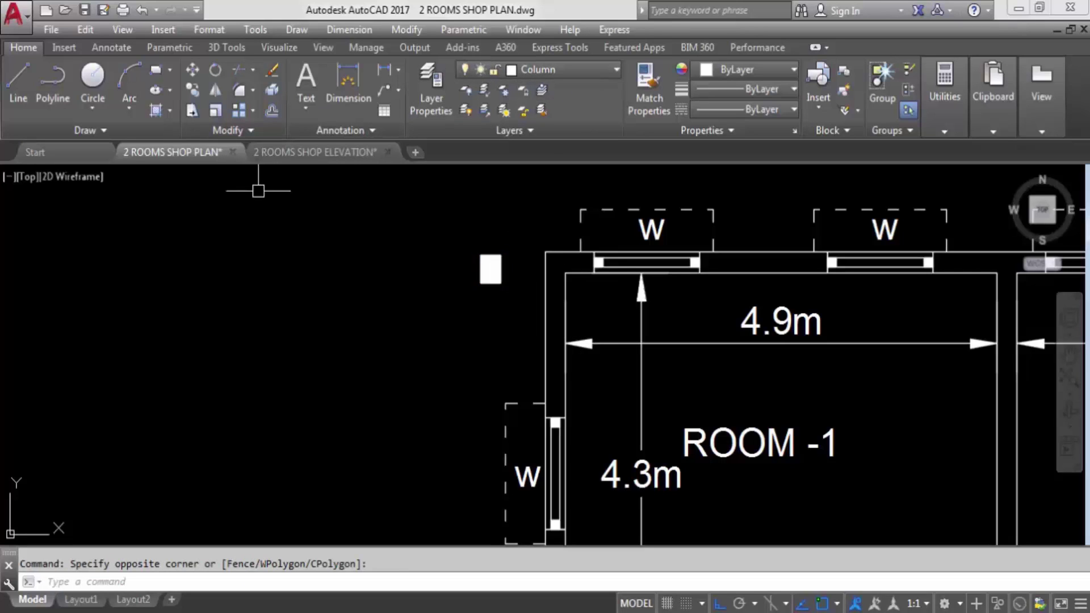
scroll(272, 197, down, 3)
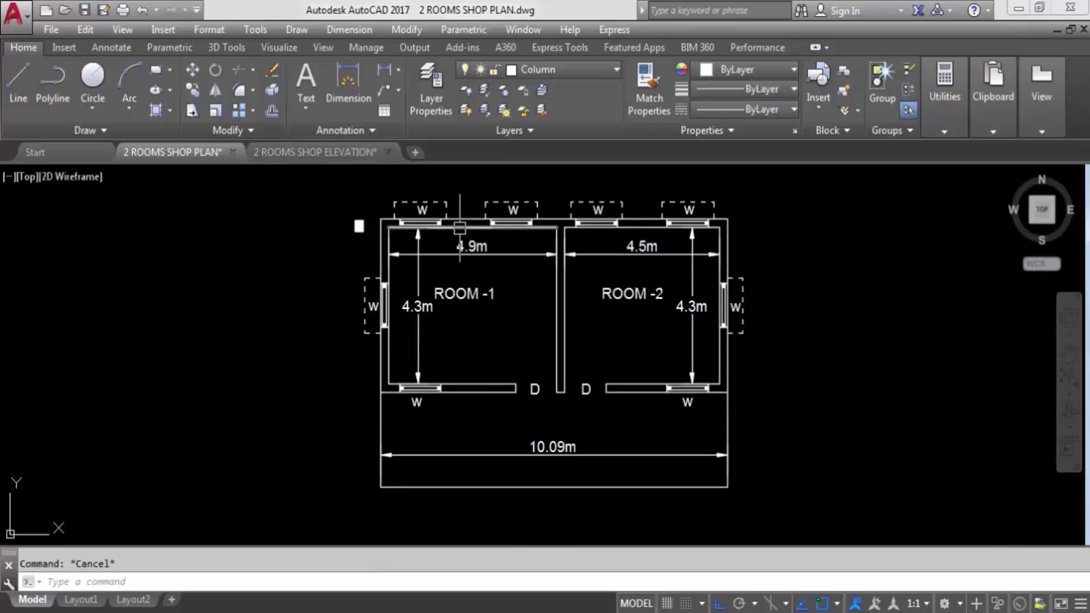
scroll(392, 210, up, 4)
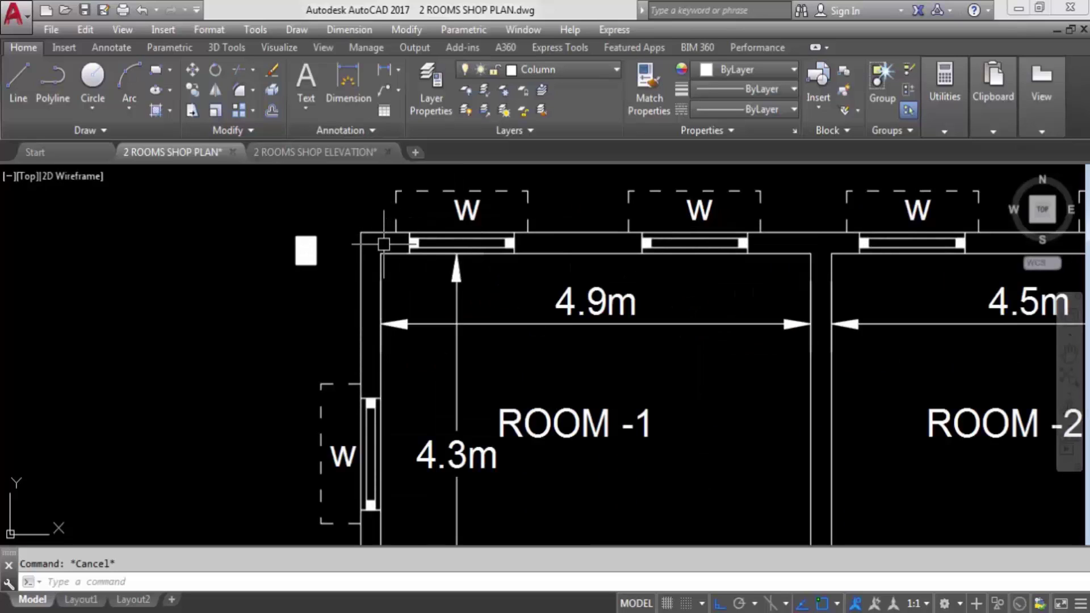
scroll(383, 244, down, 2)
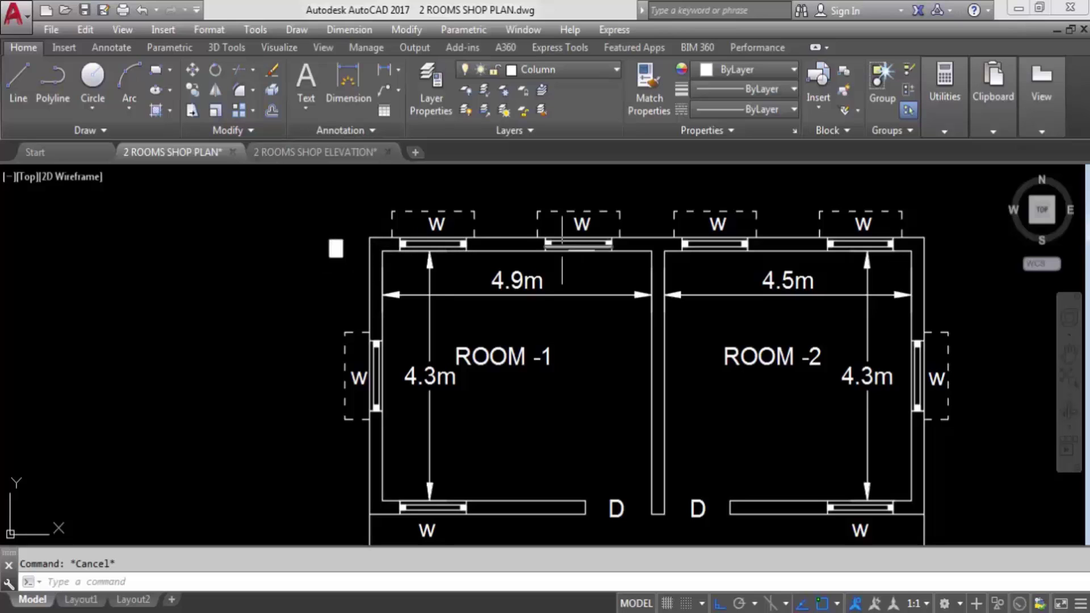
scroll(625, 244, down, 2)
Copy the filled column with its outline once into the empty space farther from ROOM -1, to its left
scroll(452, 238, up, 4)
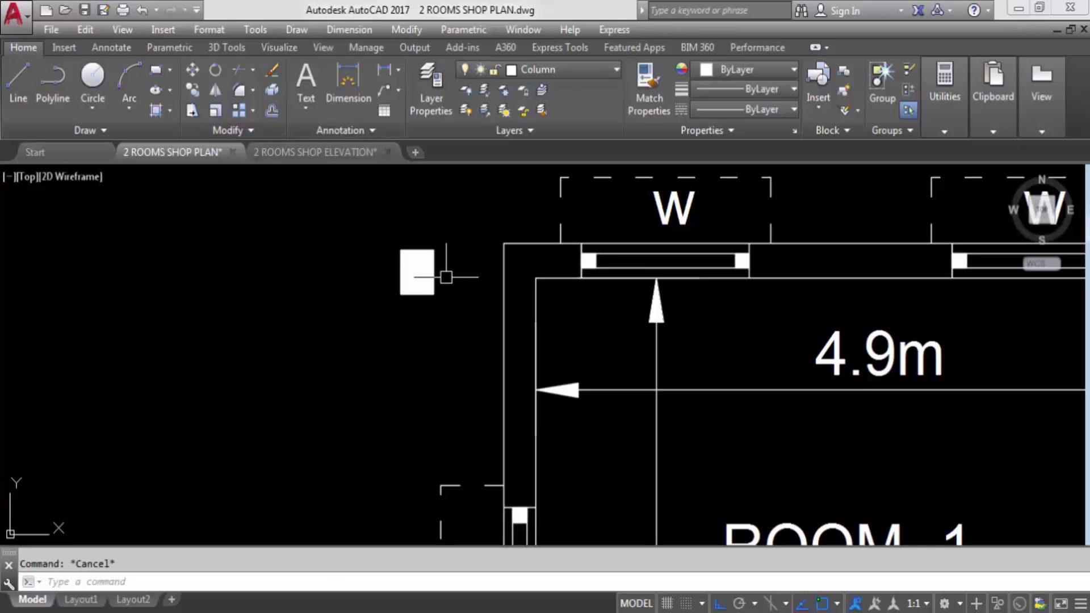
click(427, 323)
click(290, 212)
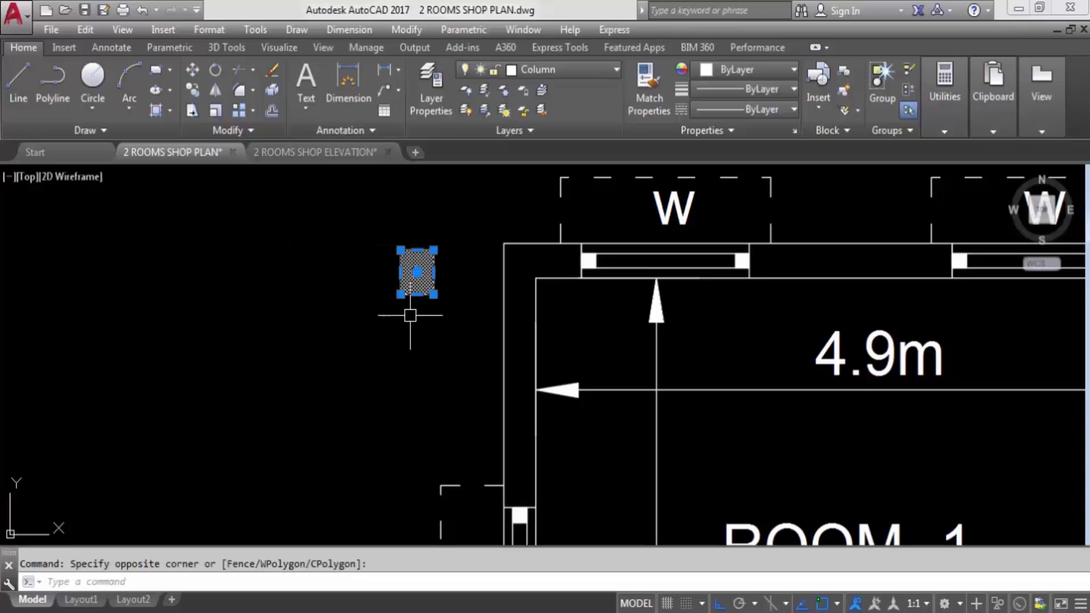
text(co)
key(Return)
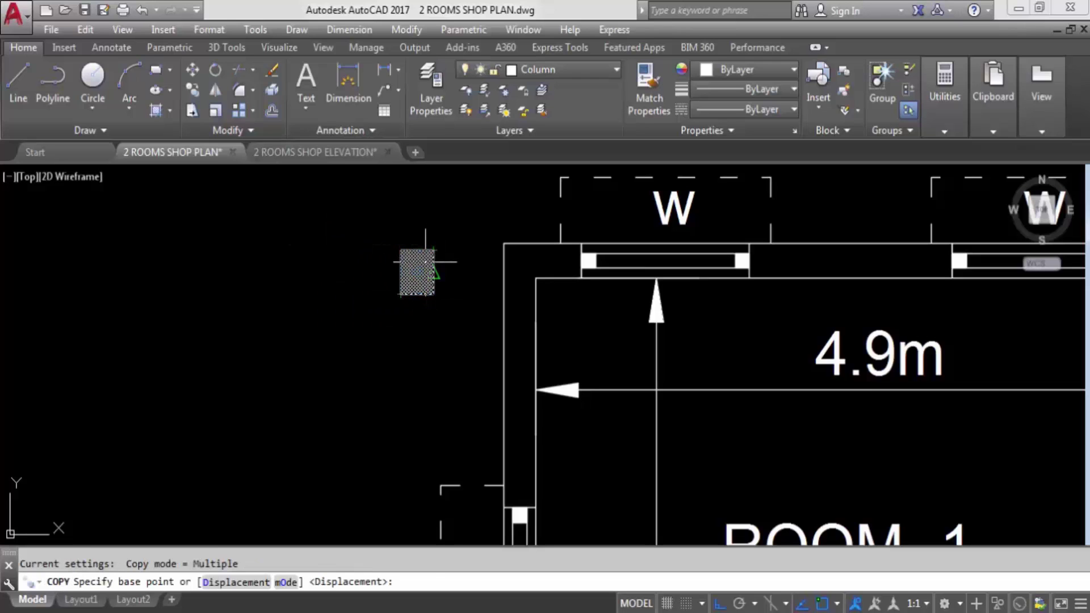
click(428, 271)
click(292, 284)
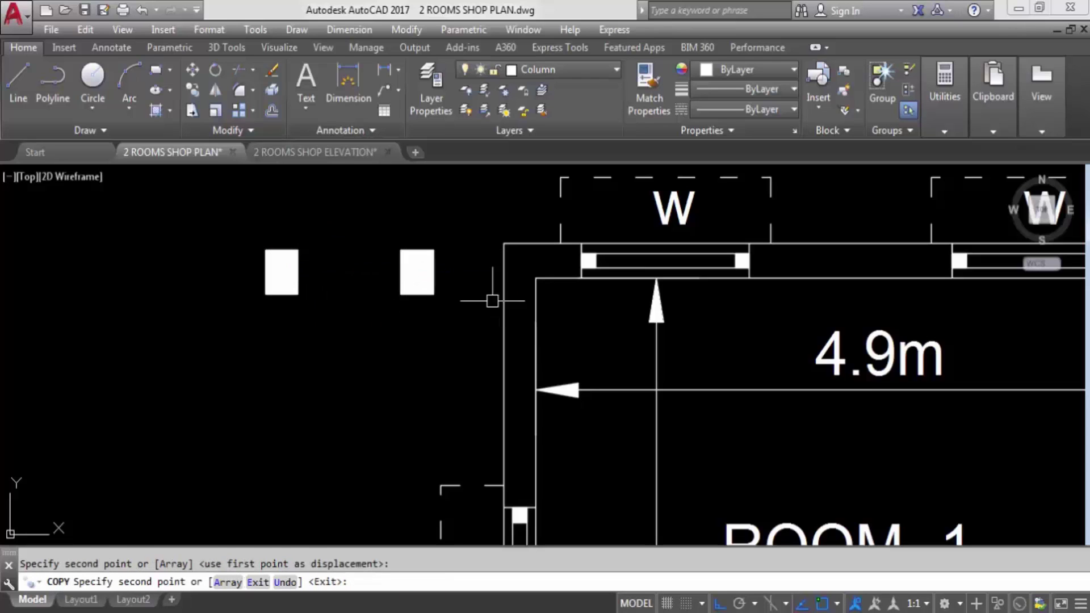
key(Escape)
Rotate the filled column nearest ROOM -1 by a quarter turn so its longer side runs horizontally
click(452, 321)
click(375, 233)
text(ro)
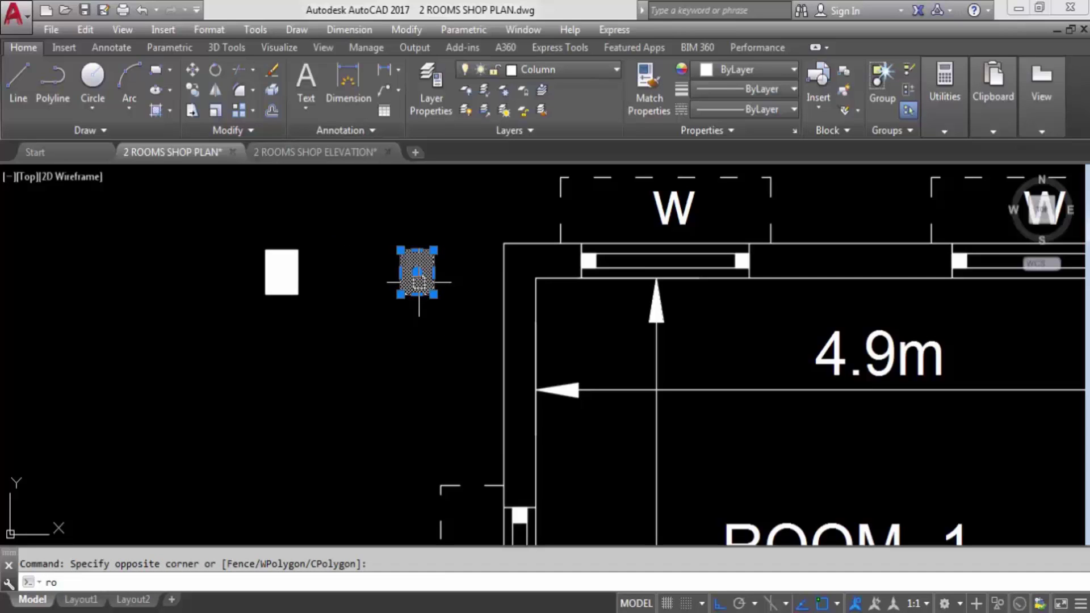
key(Return)
click(417, 264)
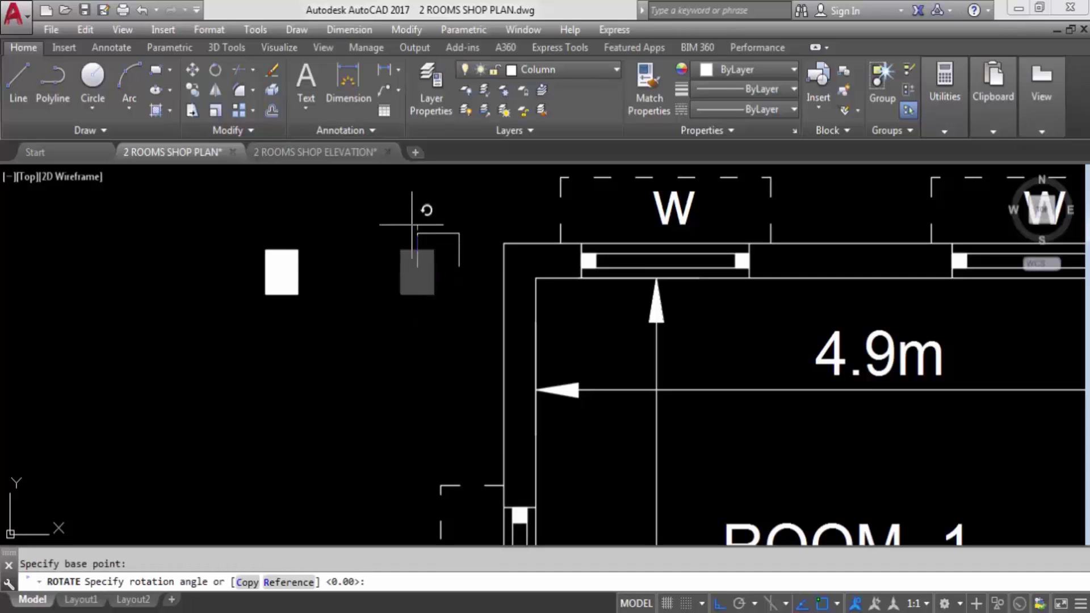
click(419, 185)
scroll(390, 306, down, 2)
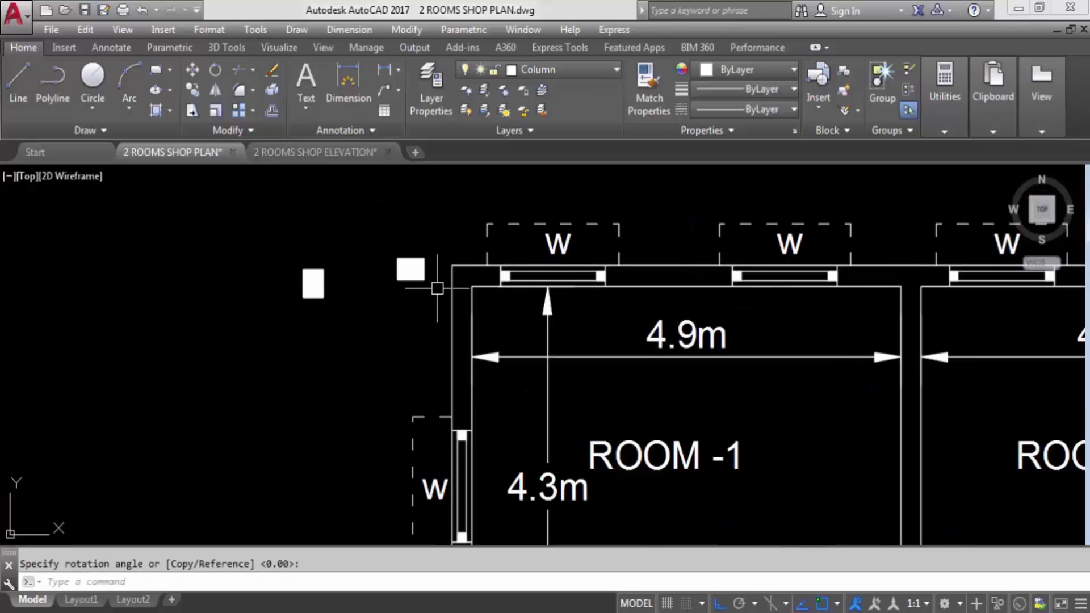
Copy the horizontal column by its upper-left corner onto the upper-left outer wall corner of ROOM -1
scroll(347, 283, down, 2)
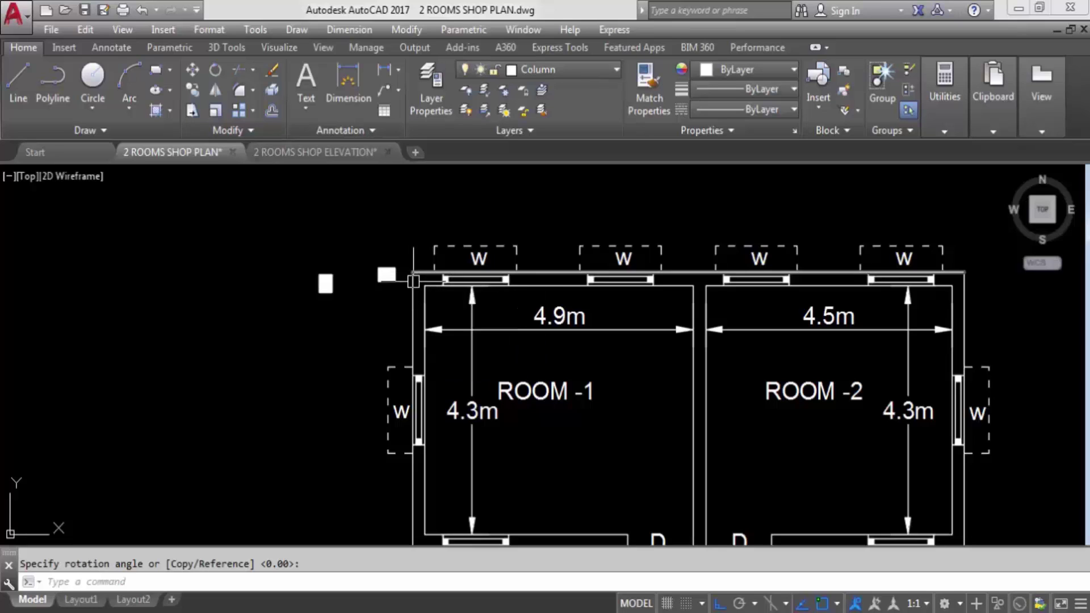
scroll(414, 281, down, 2)
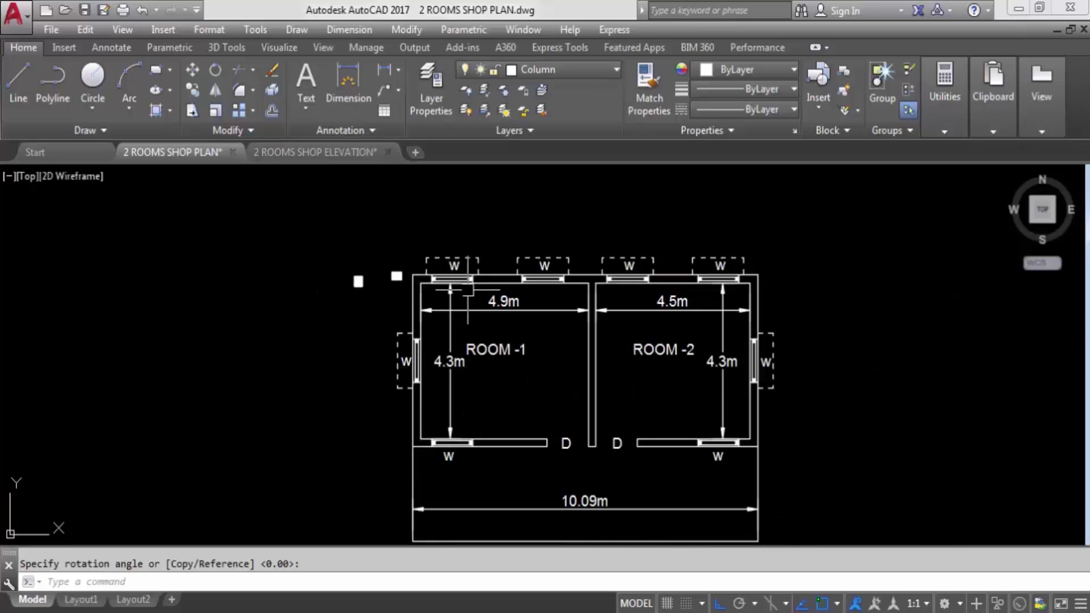
scroll(485, 278, up, 2)
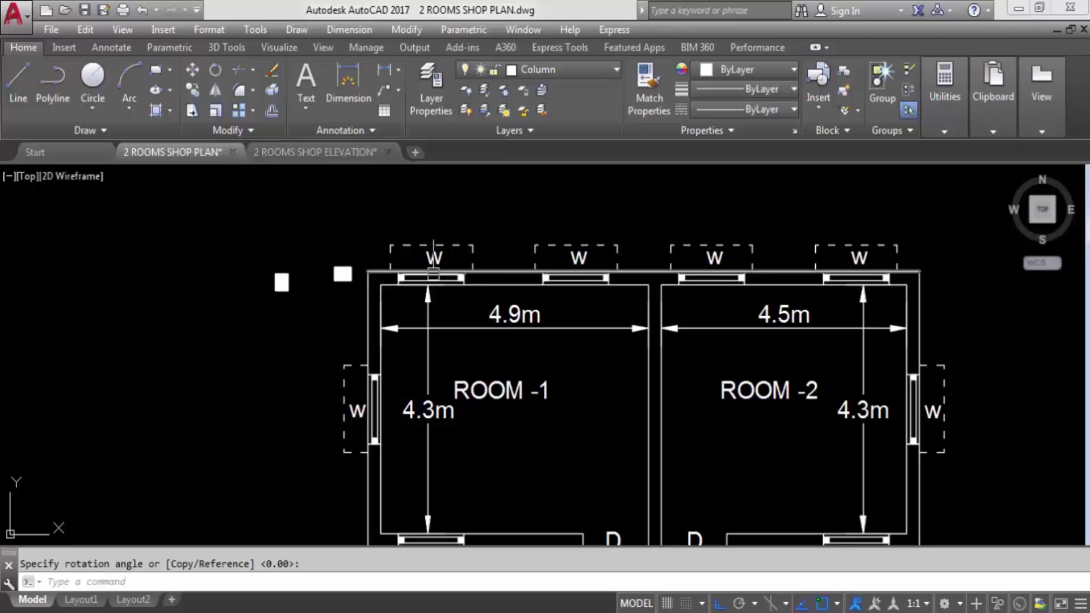
scroll(362, 262, up, 6)
key(Escape)
click(333, 360)
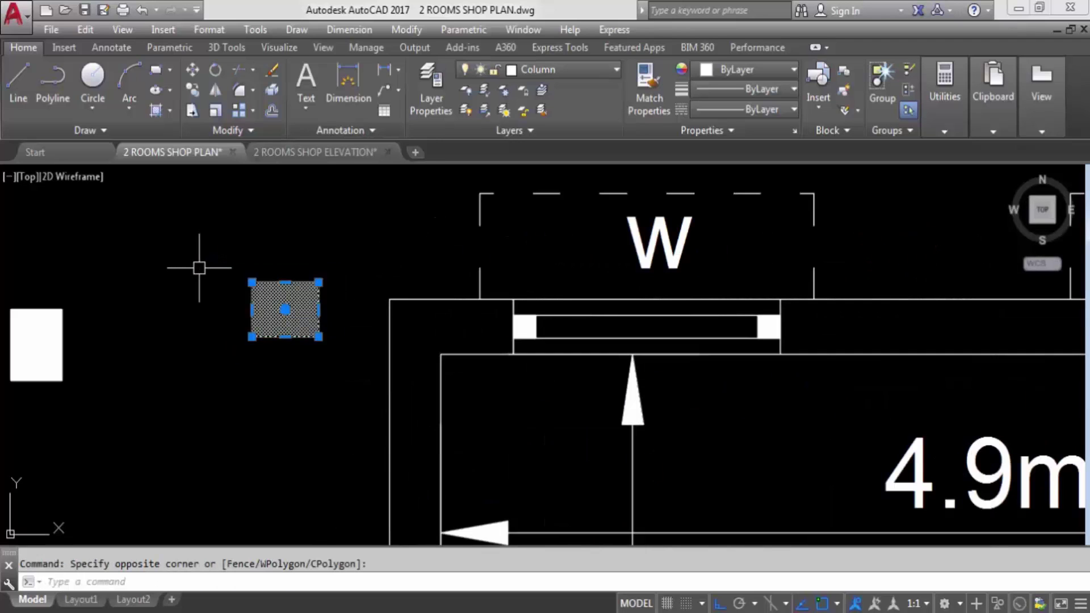
key(Return)
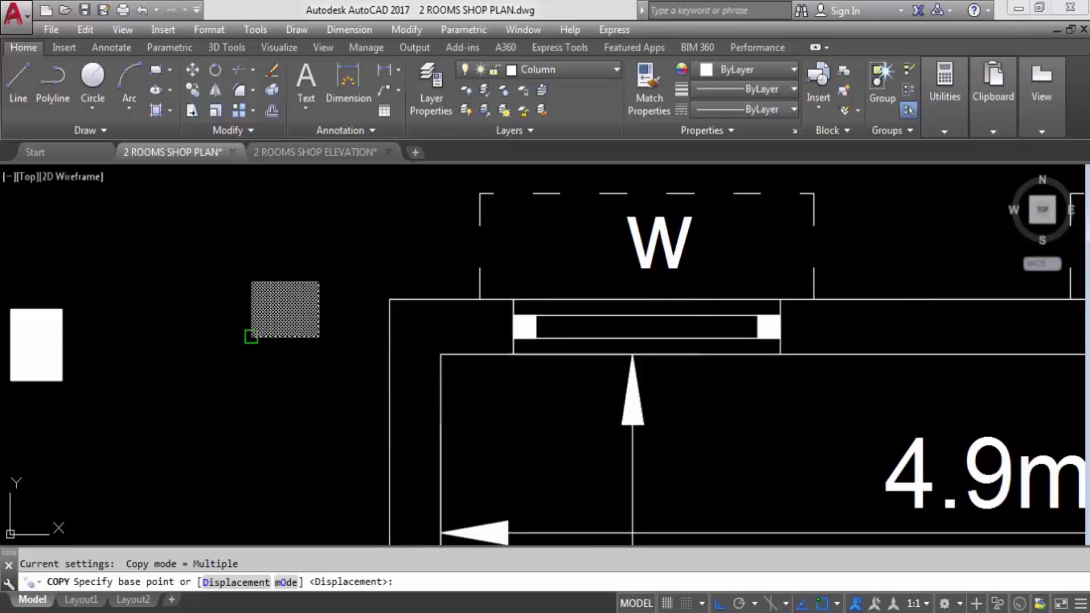
click(252, 281)
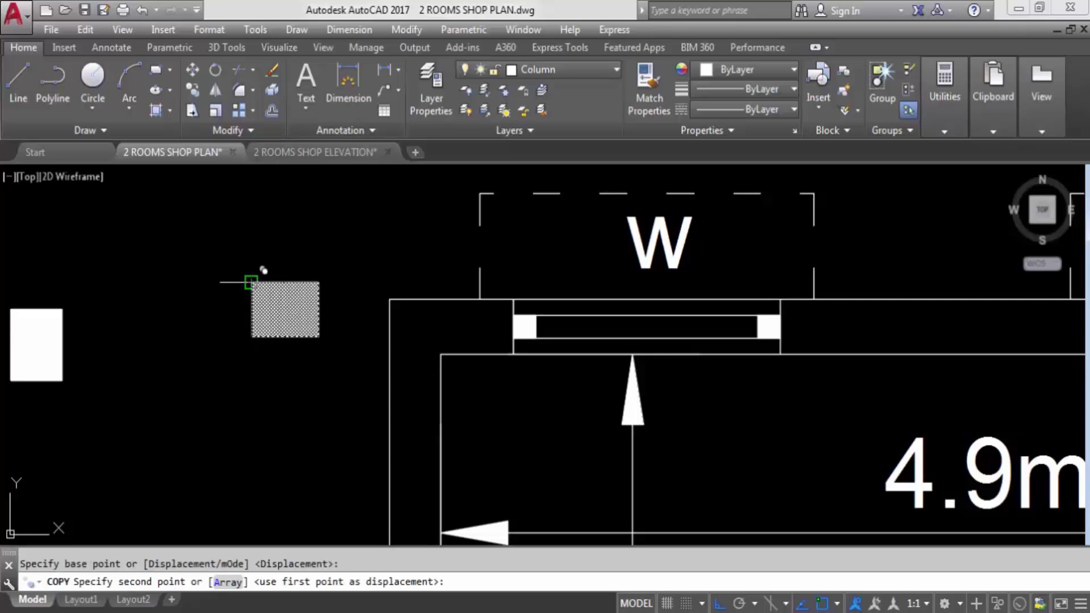
click(390, 299)
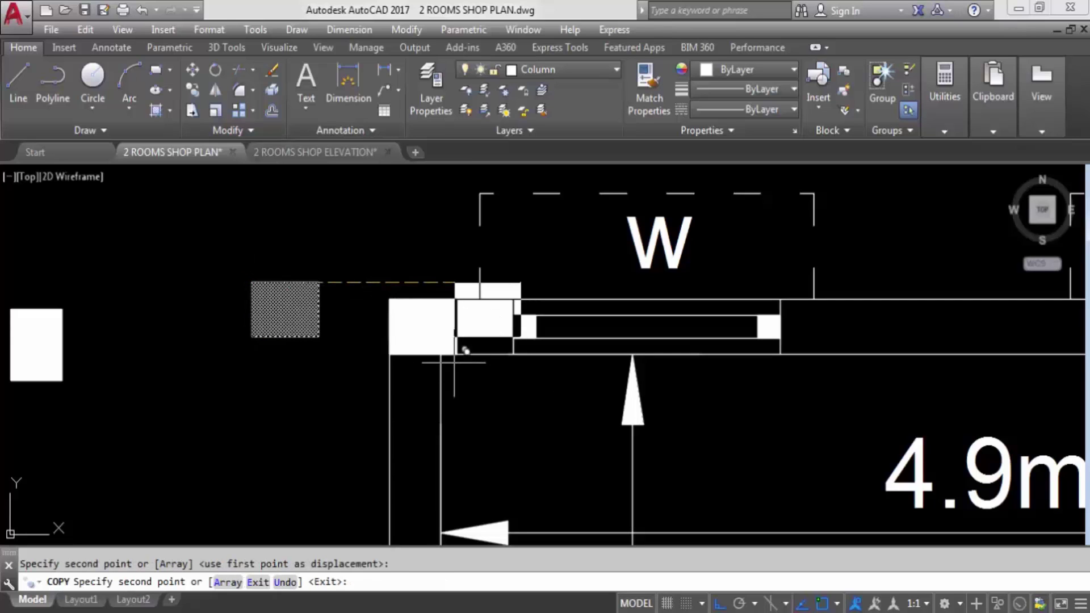
key(Escape)
Save the shop plan drawing
scroll(389, 295, down, 3)
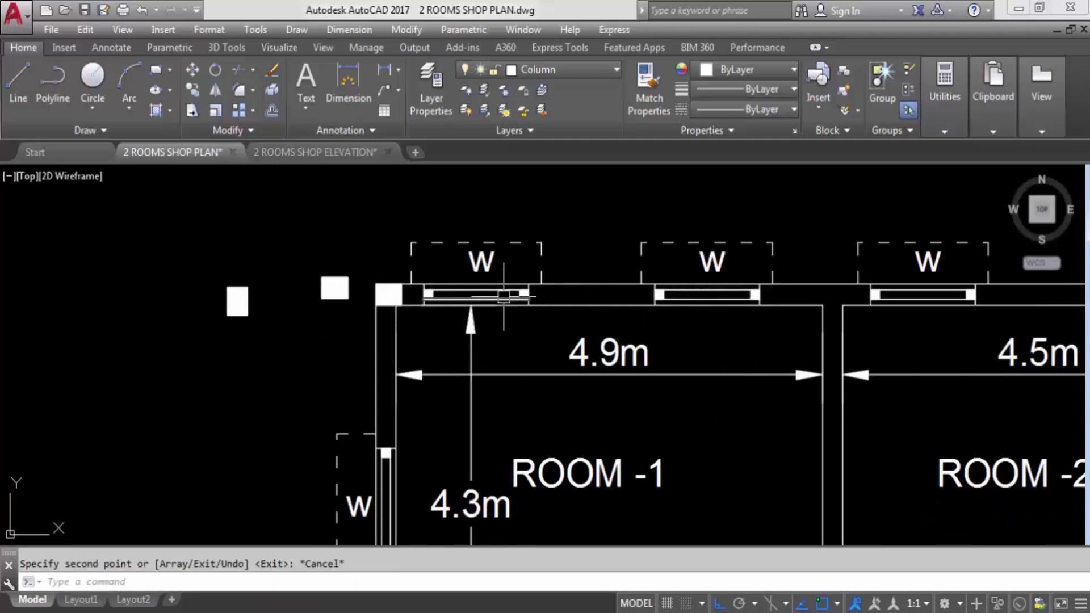
scroll(415, 269, down, 4)
scroll(618, 284, up, 2)
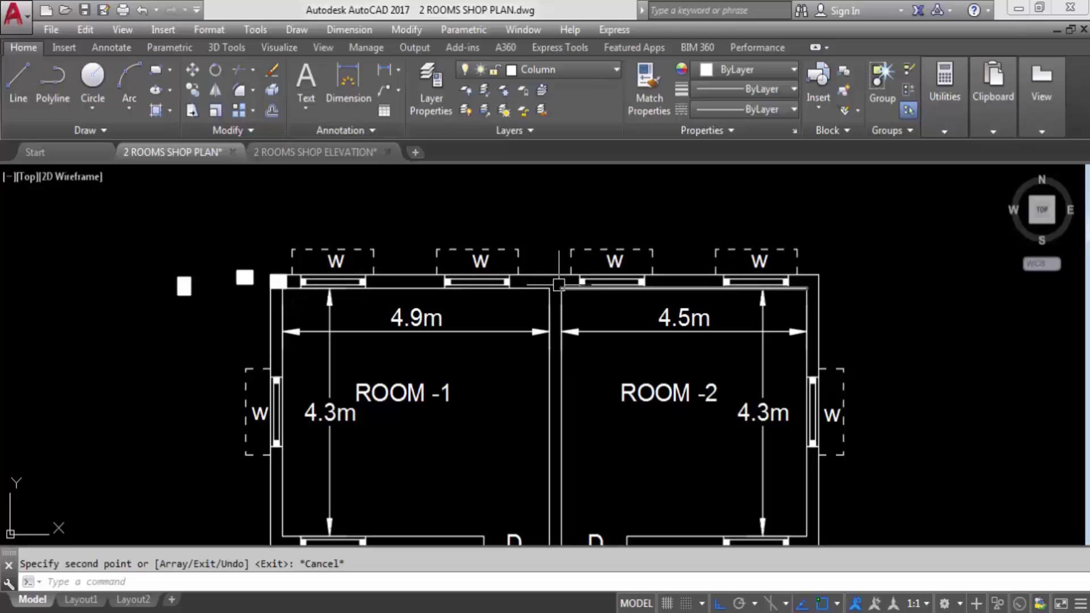
scroll(560, 282, down, 2)
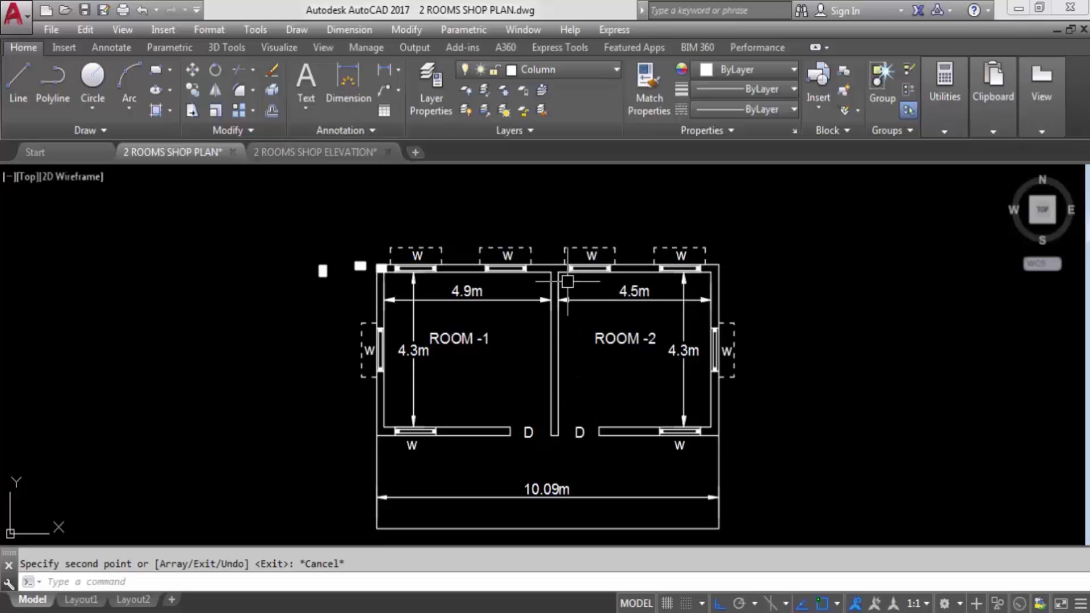
scroll(568, 326, up, 2)
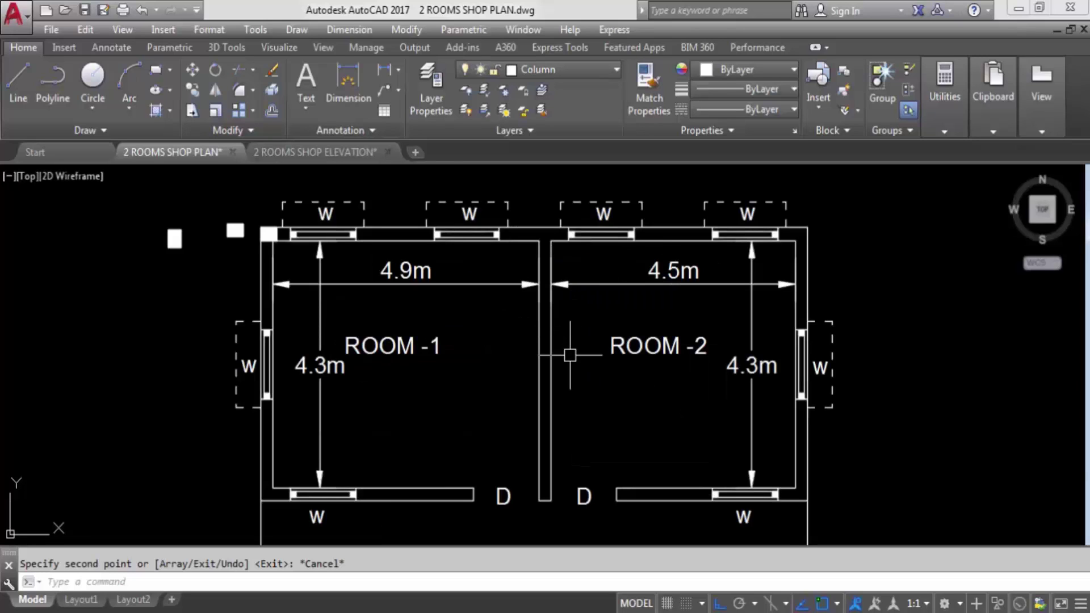
key(ctrl+s)
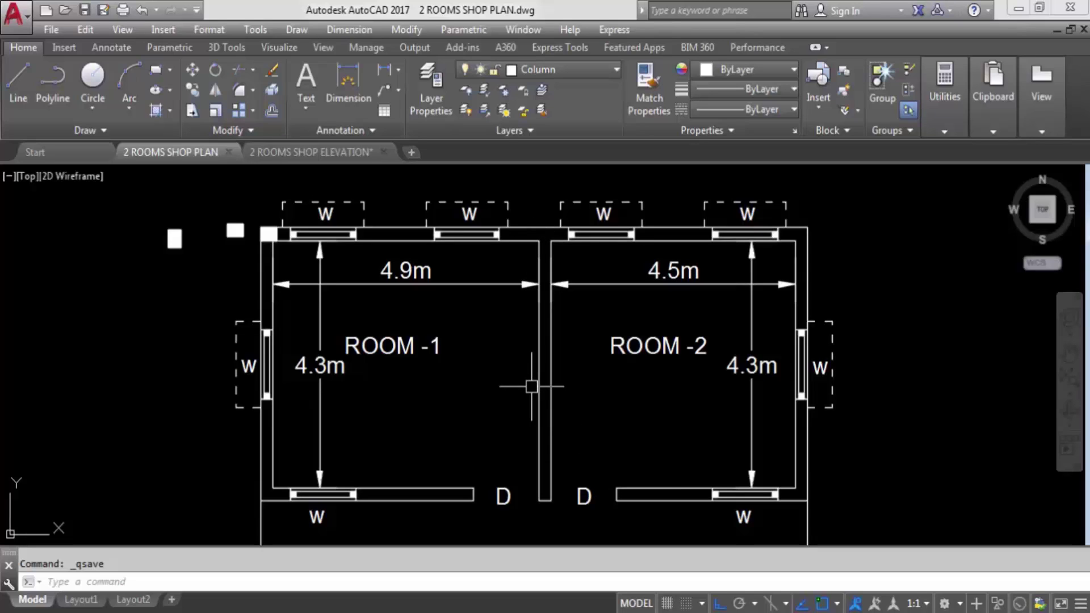
Copy the upright filled column onto the junction of the upper outer wall and the partition between the two rooms, and save the drawing
click(195, 260)
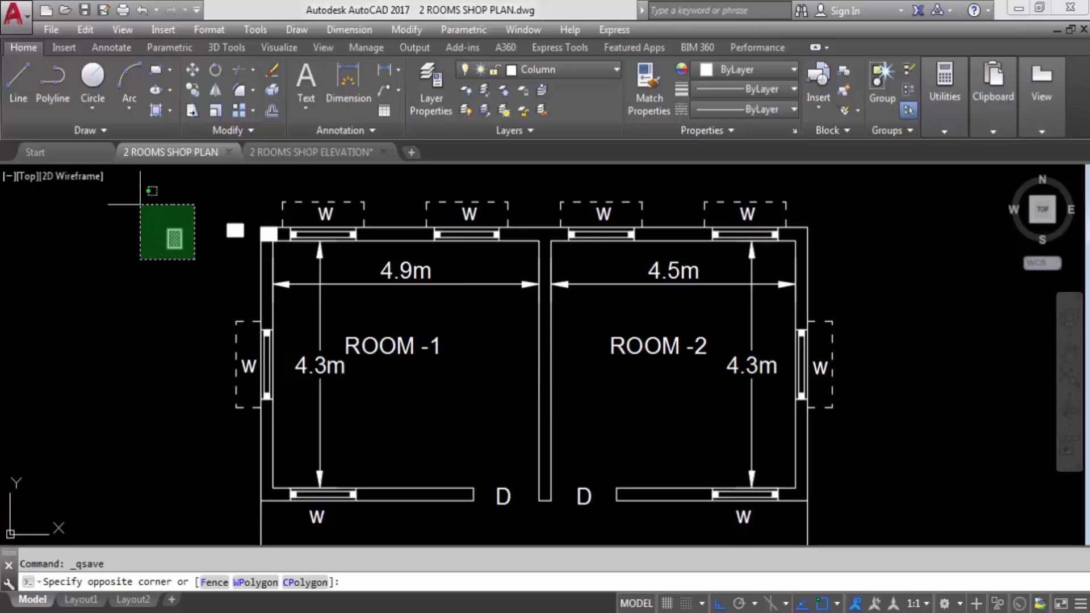
click(161, 212)
text(co)
key(Return)
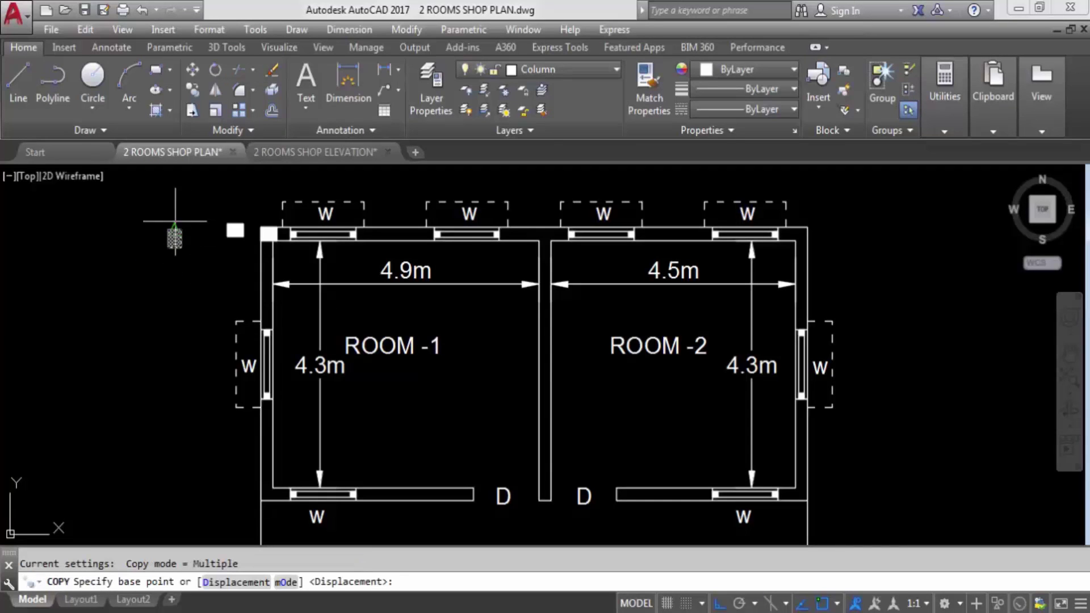
click(171, 230)
scroll(539, 222, up, 4)
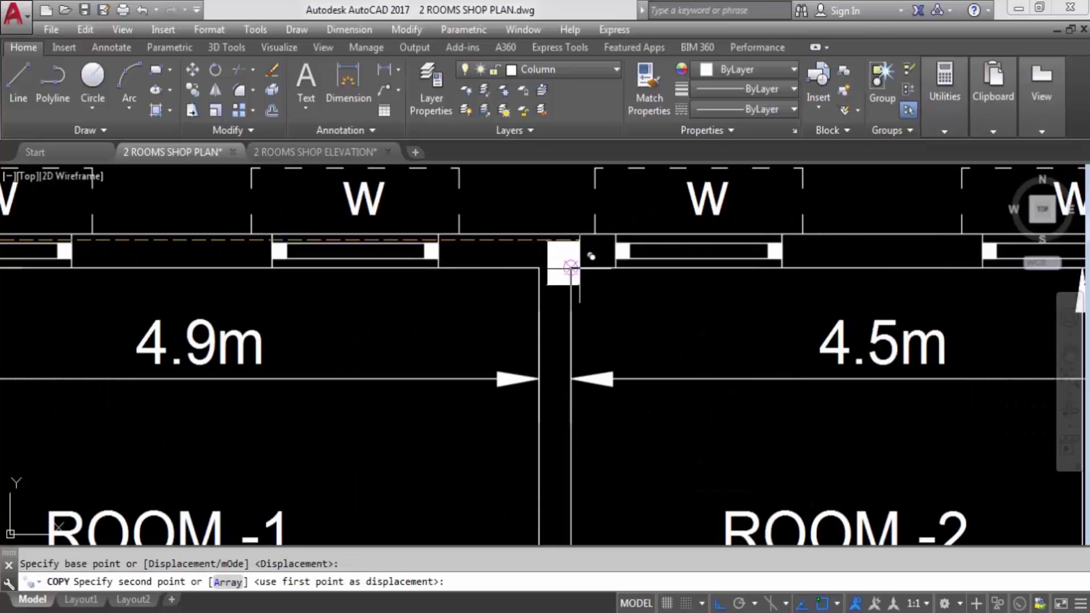
click(564, 260)
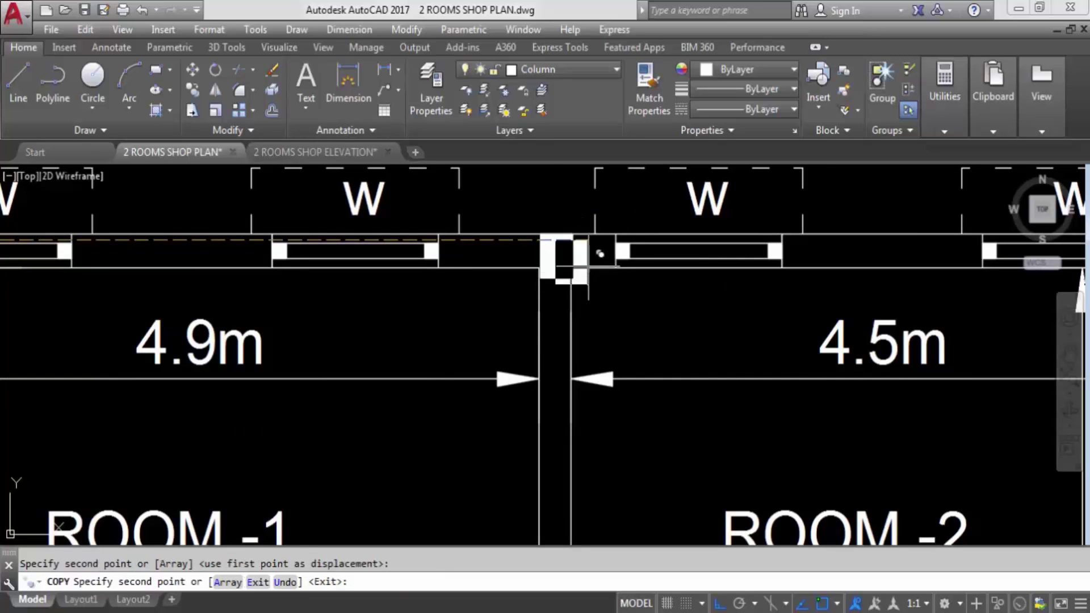
key(Return)
middle_drag(627, 318, 637, 356)
key(ctrl+s)
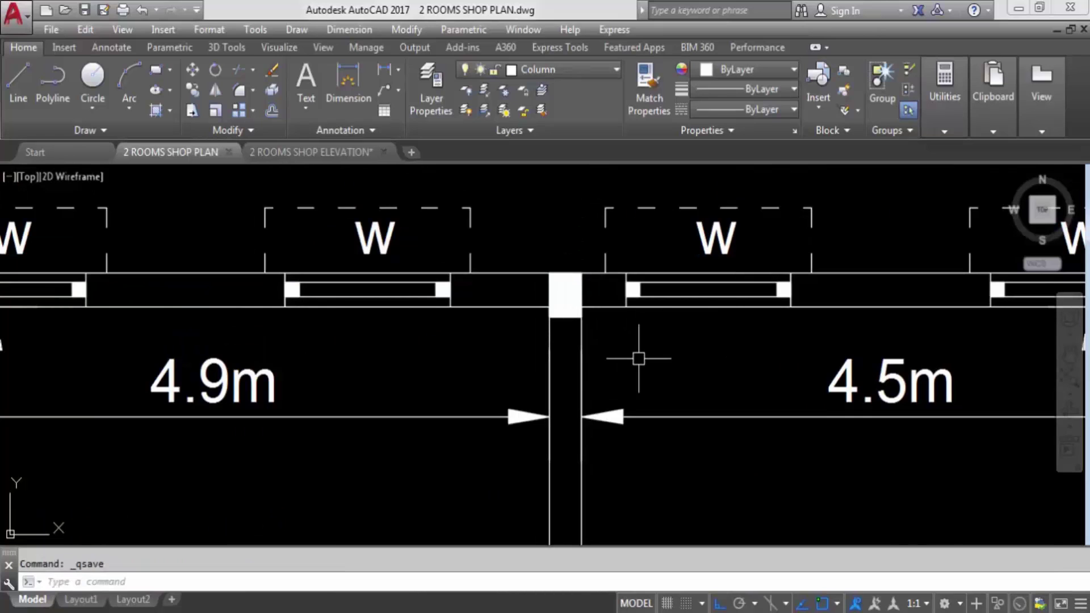
Copy the horizontal filled column by its upper-right corner onto the upper-right outer wall corner of ROOM -2
scroll(562, 224, down, 2)
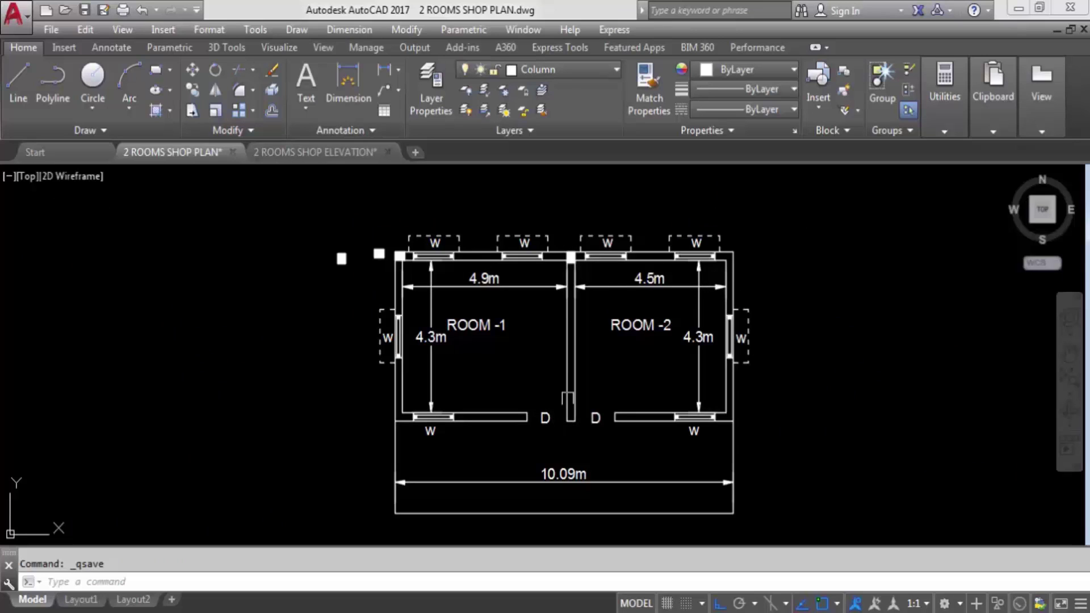
scroll(584, 242, up, 2)
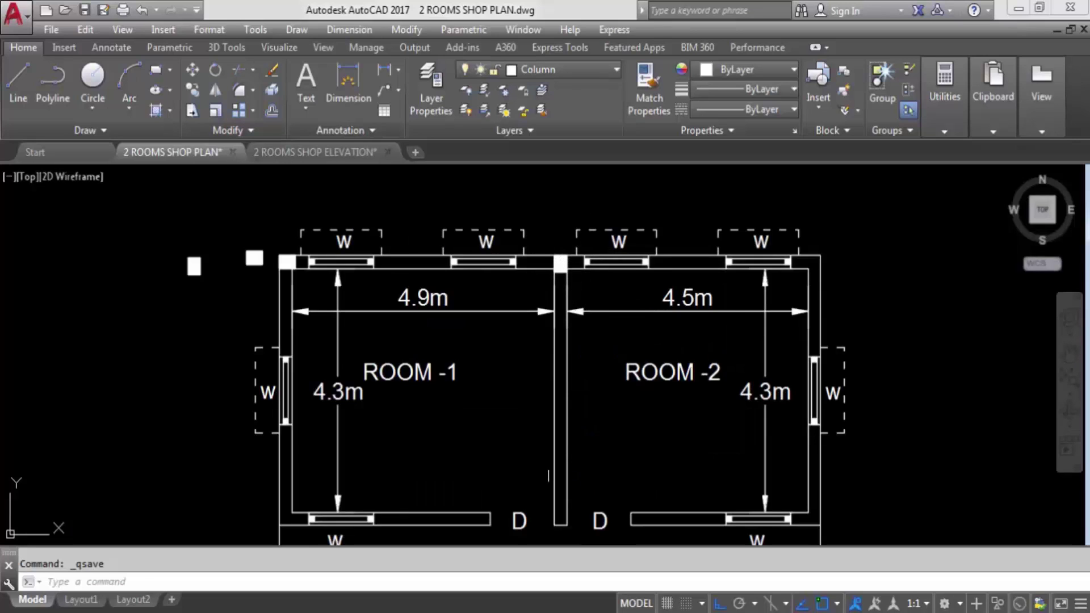
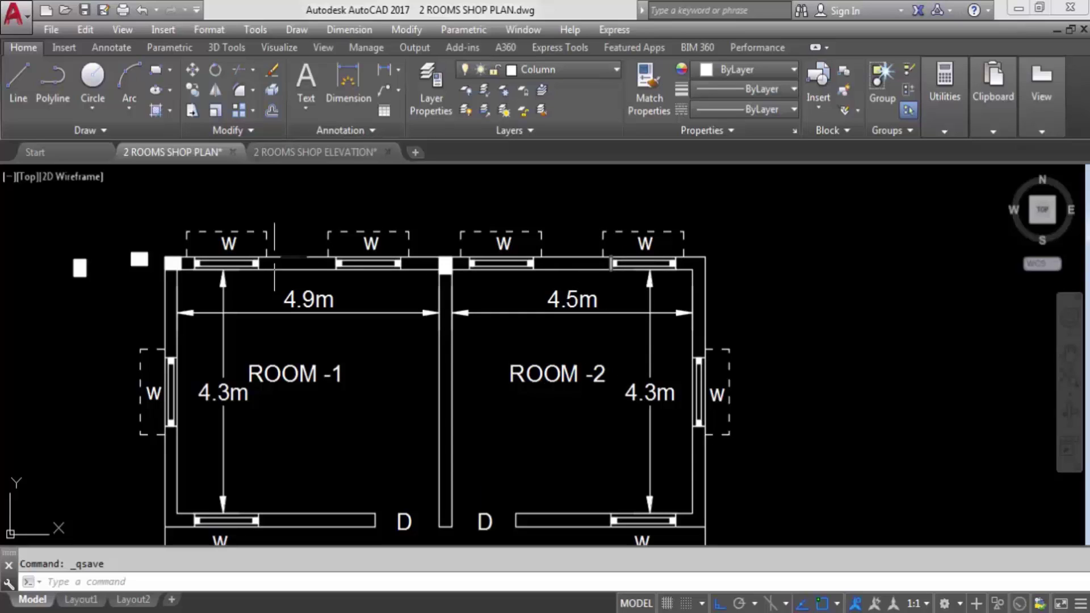
click(116, 256)
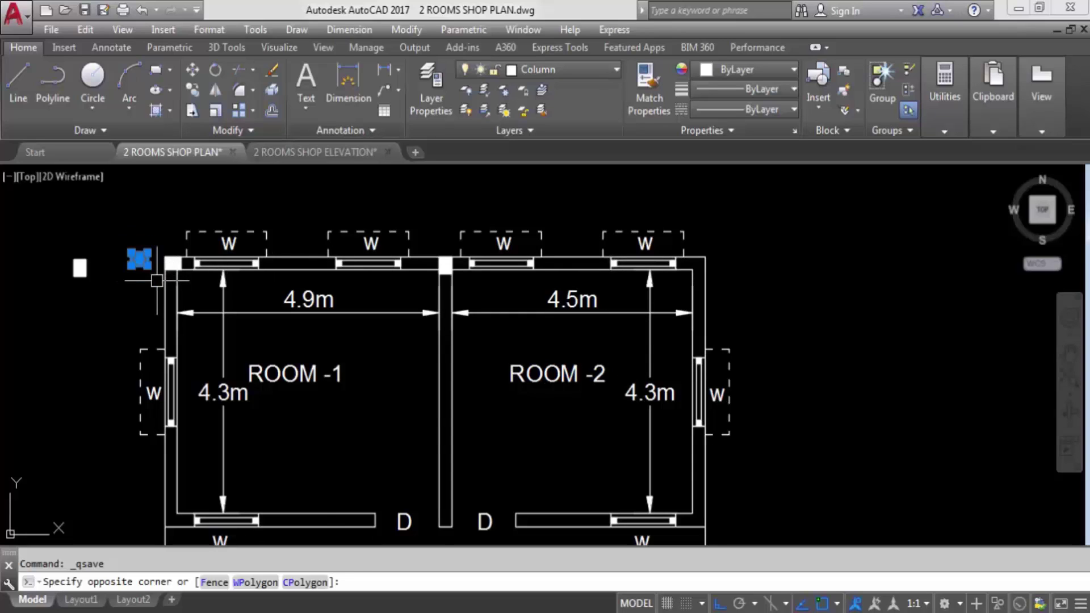
key(Return)
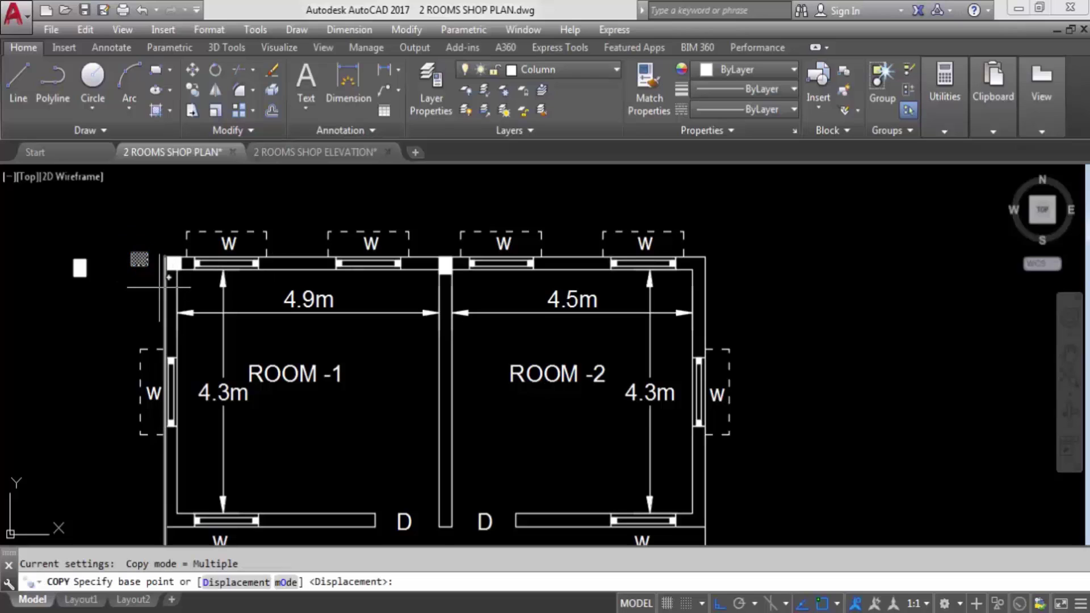
click(149, 247)
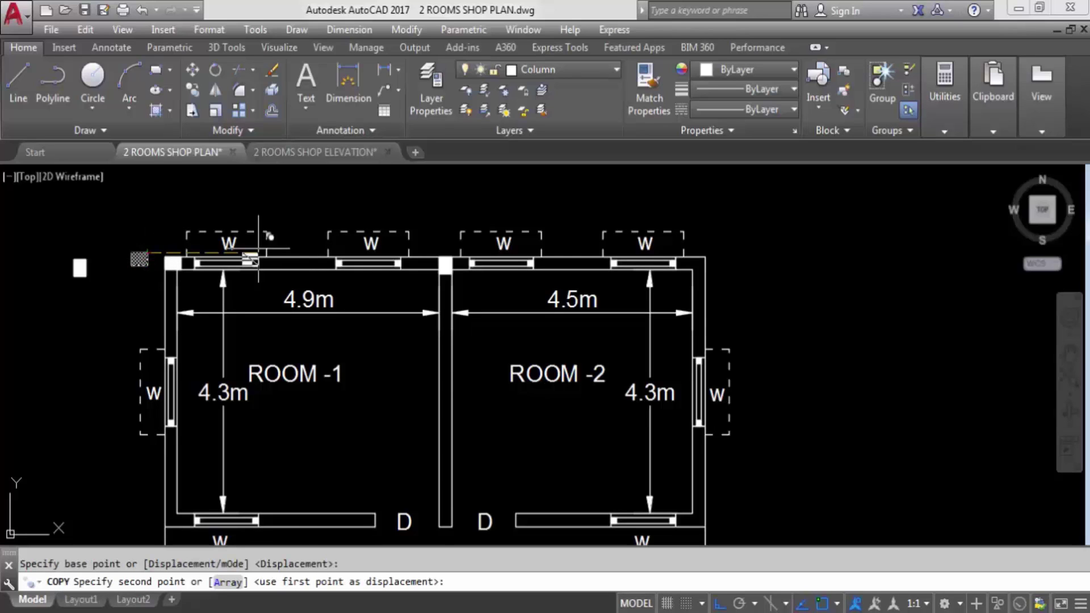
click(705, 258)
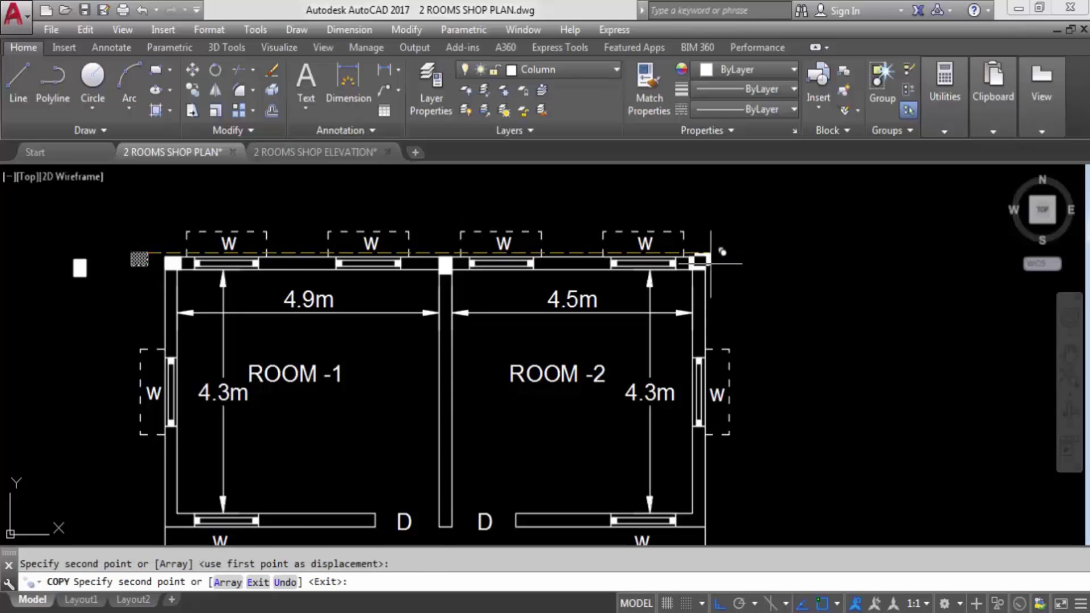
key(Escape)
scroll(678, 287, up, 5)
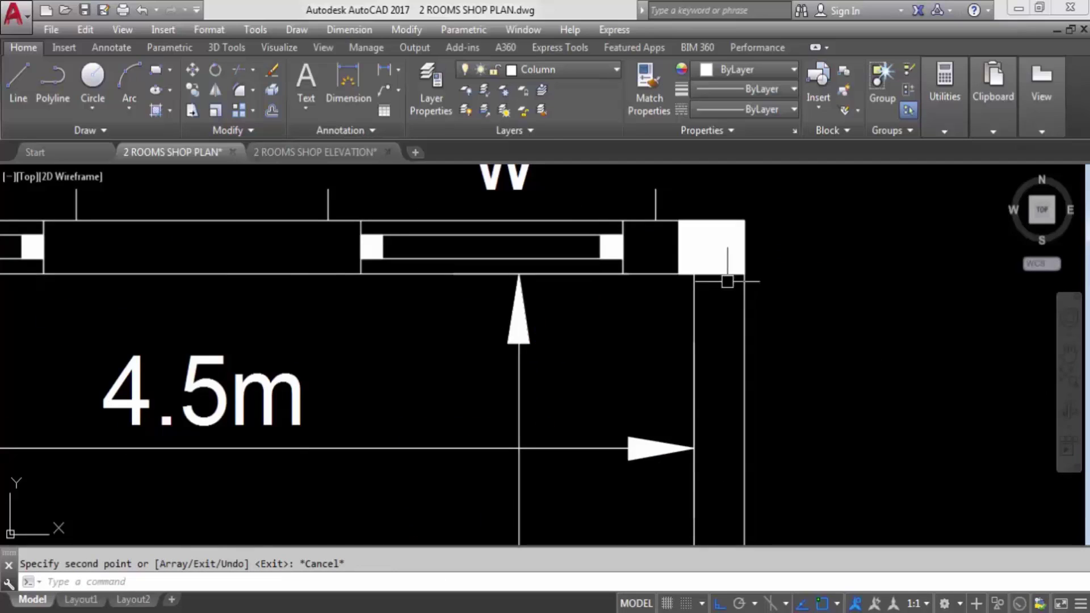
Check the placed columns and the front wall corners of both rooms, and save the shop plan drawing
scroll(831, 279, down, 3)
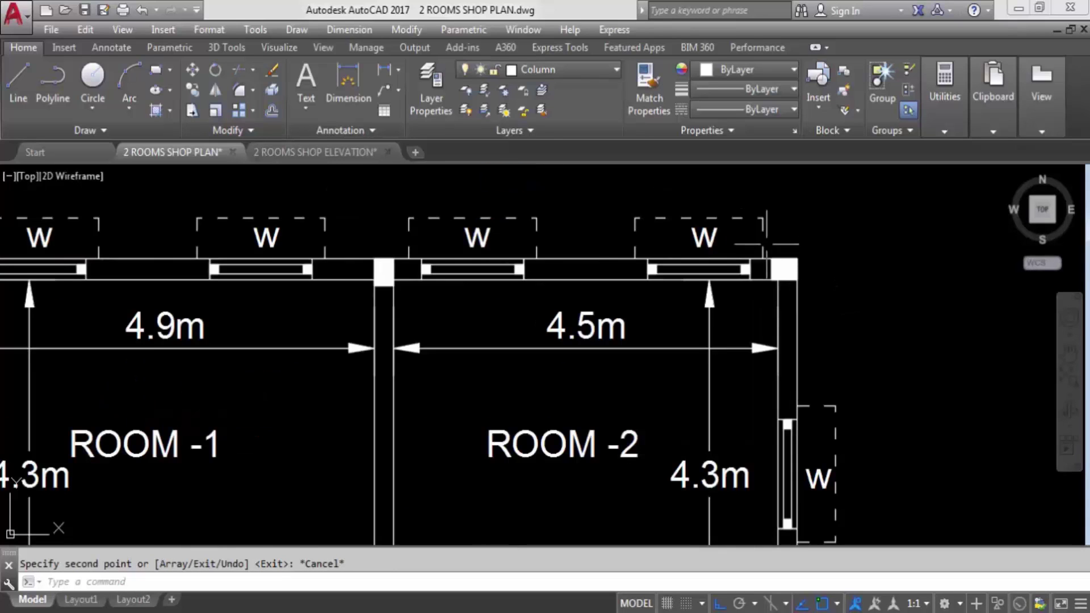
scroll(765, 244, down, 3)
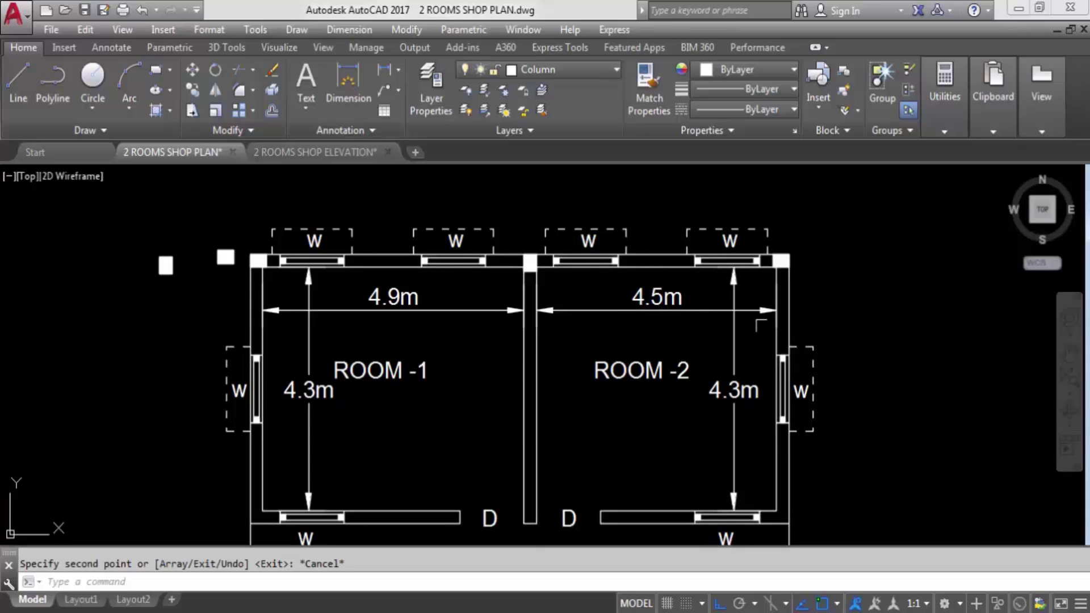
scroll(784, 260, up, 4)
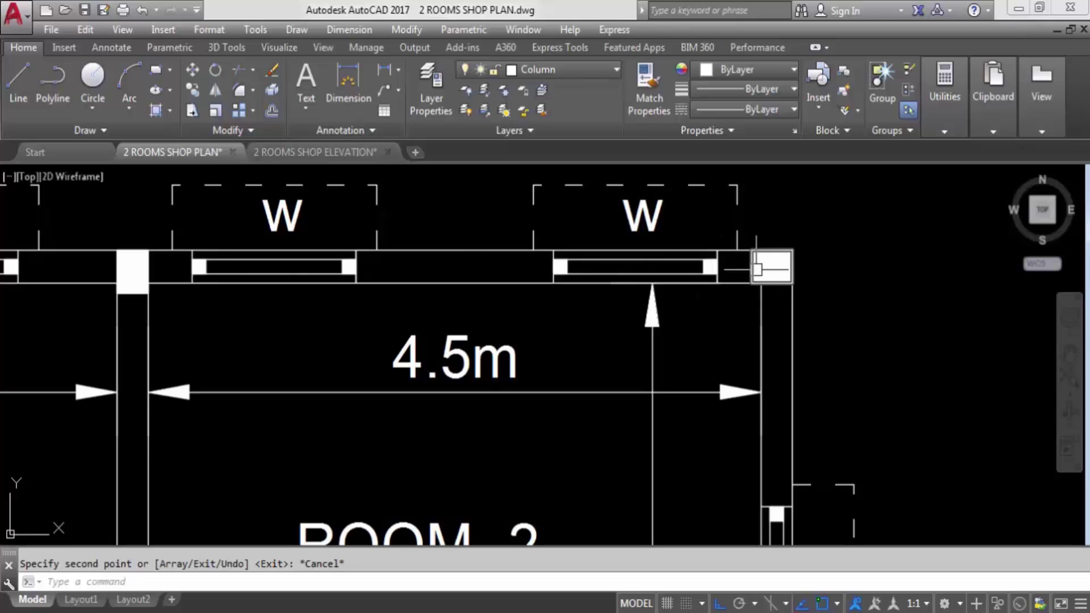
scroll(761, 272, down, 4)
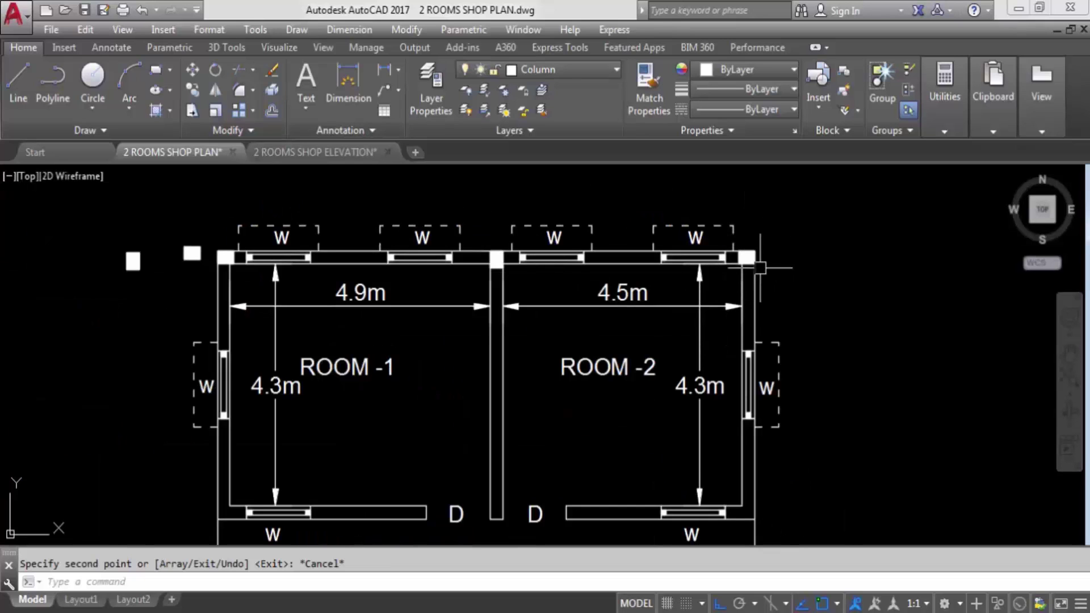
scroll(755, 261, down, 2)
scroll(749, 419, up, 2)
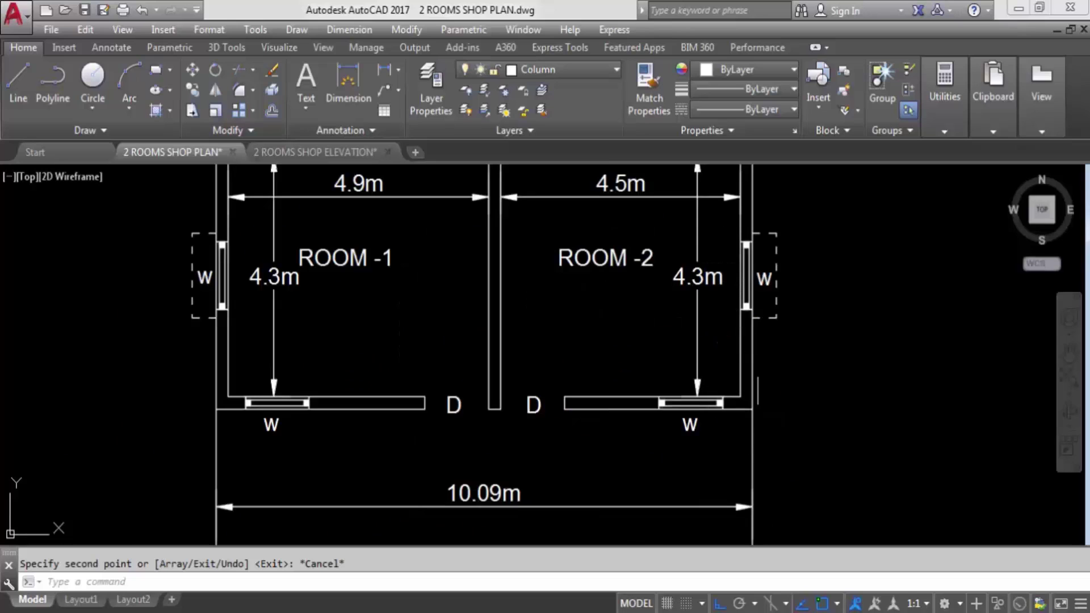
scroll(759, 418, down, 2)
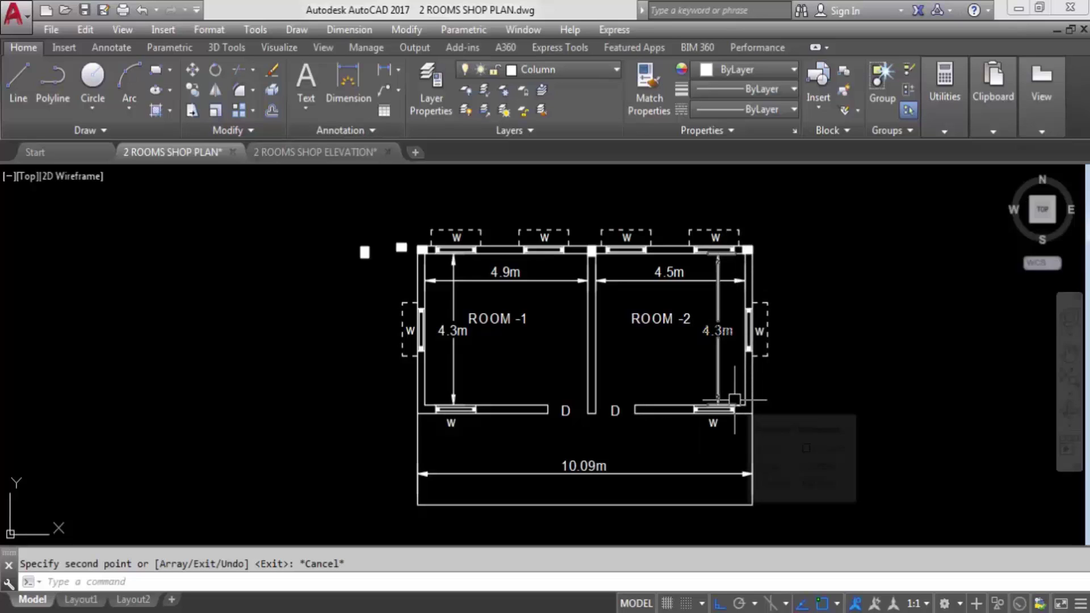
key(ctrl+s)
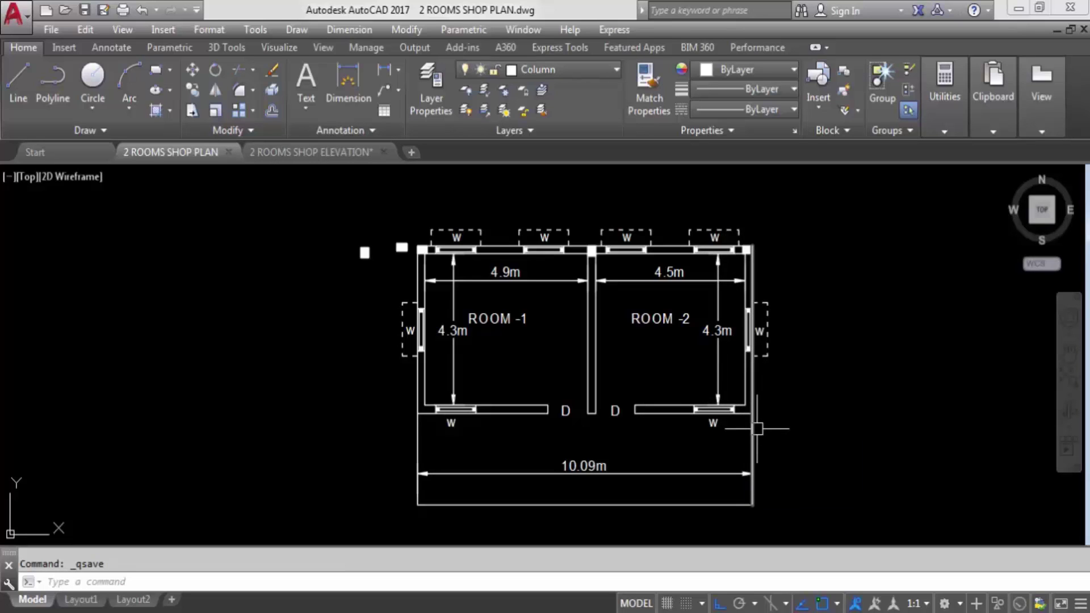
scroll(757, 428, up, 3)
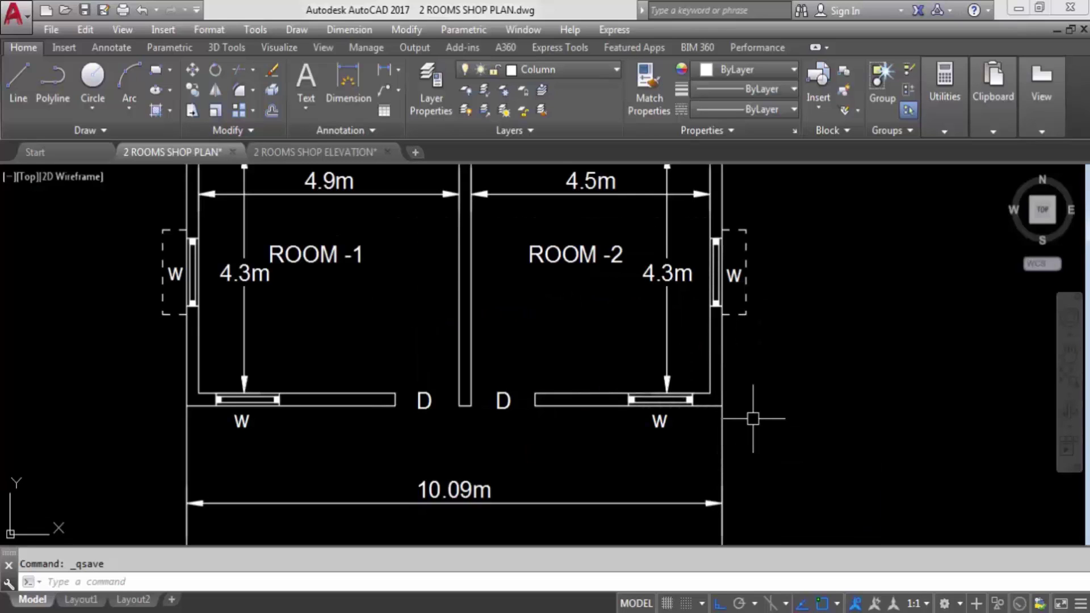
key(ctrl+0)
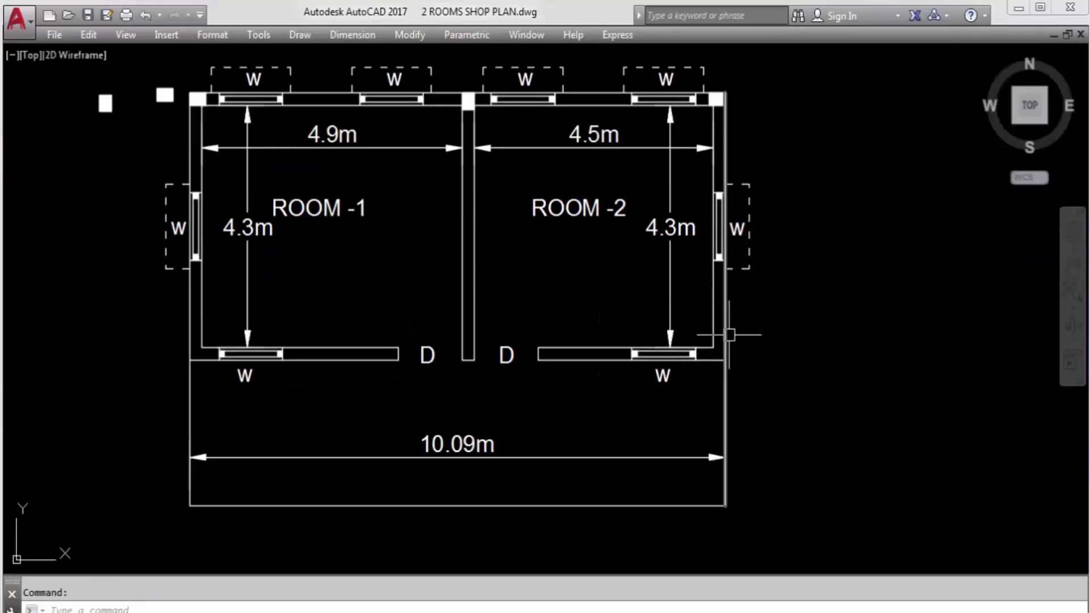
scroll(696, 295, up, 2)
scroll(732, 397, down, 4)
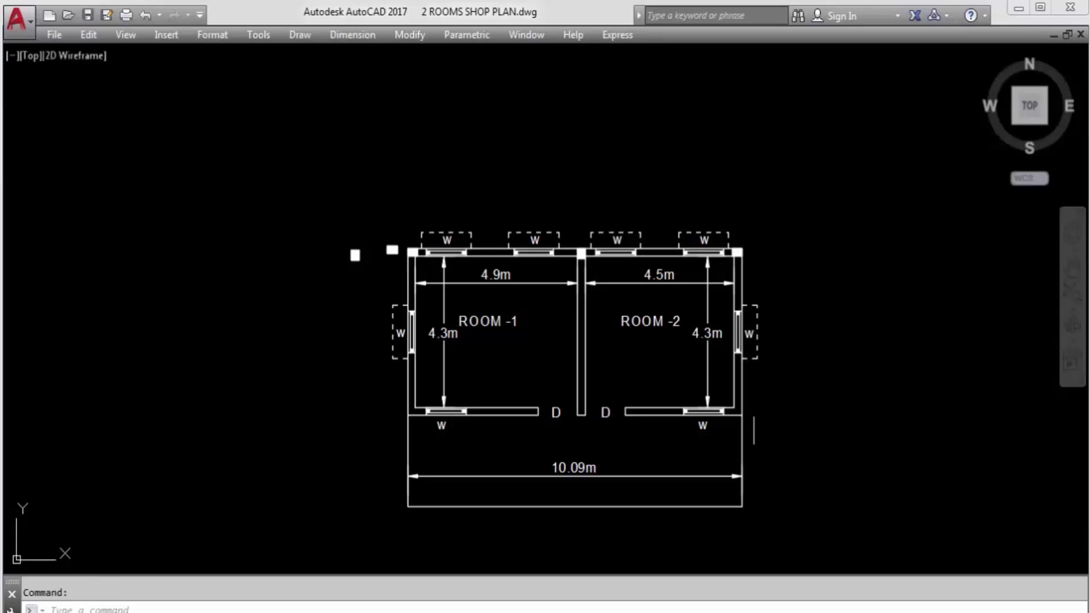
scroll(741, 405, up, 2)
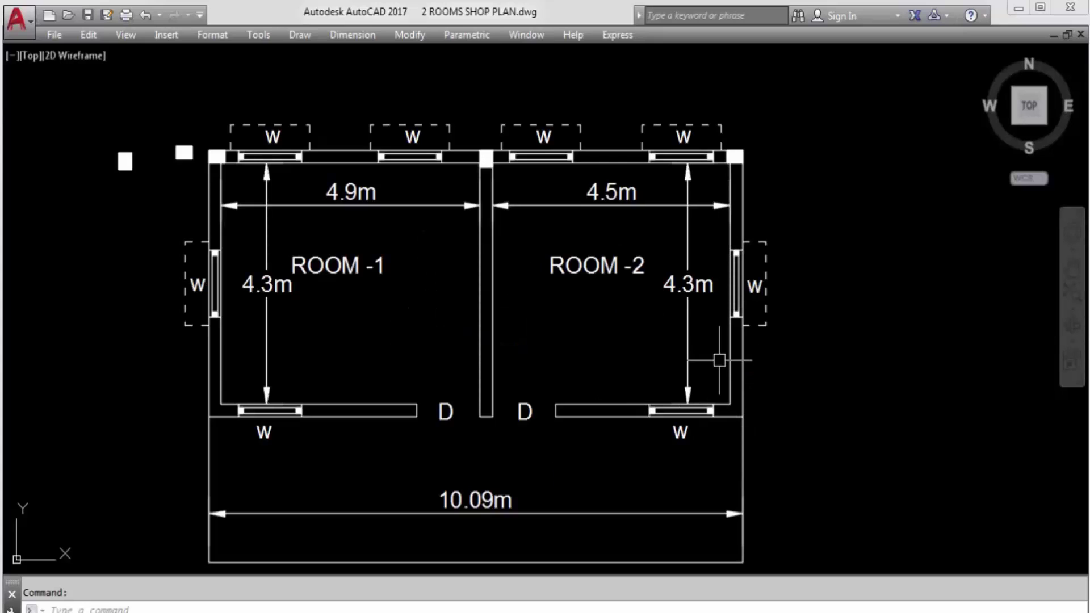
mouse_move(703, 407)
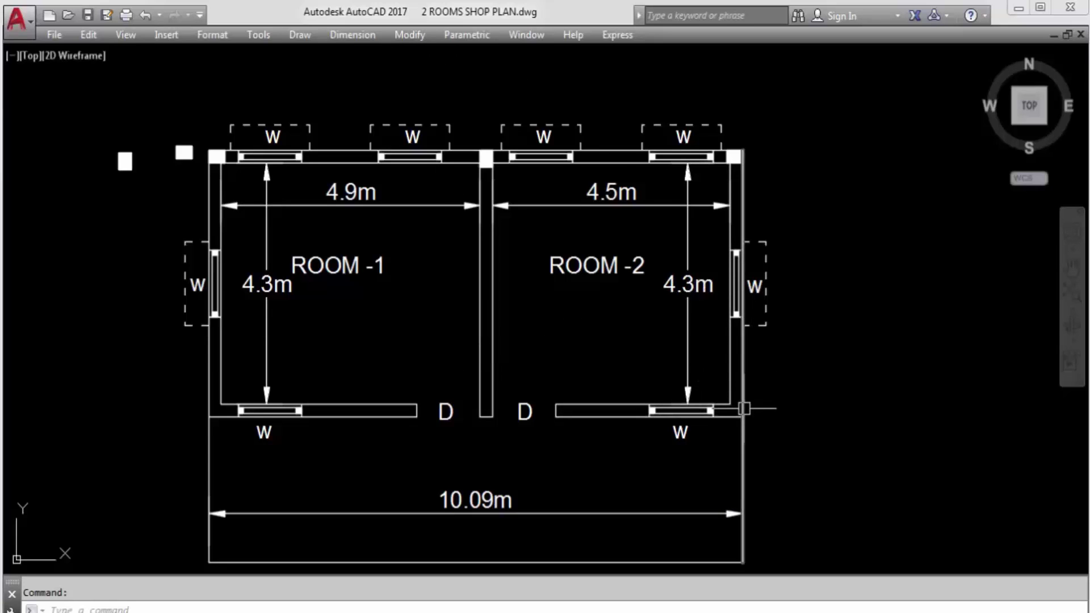
key(ctrl+0)
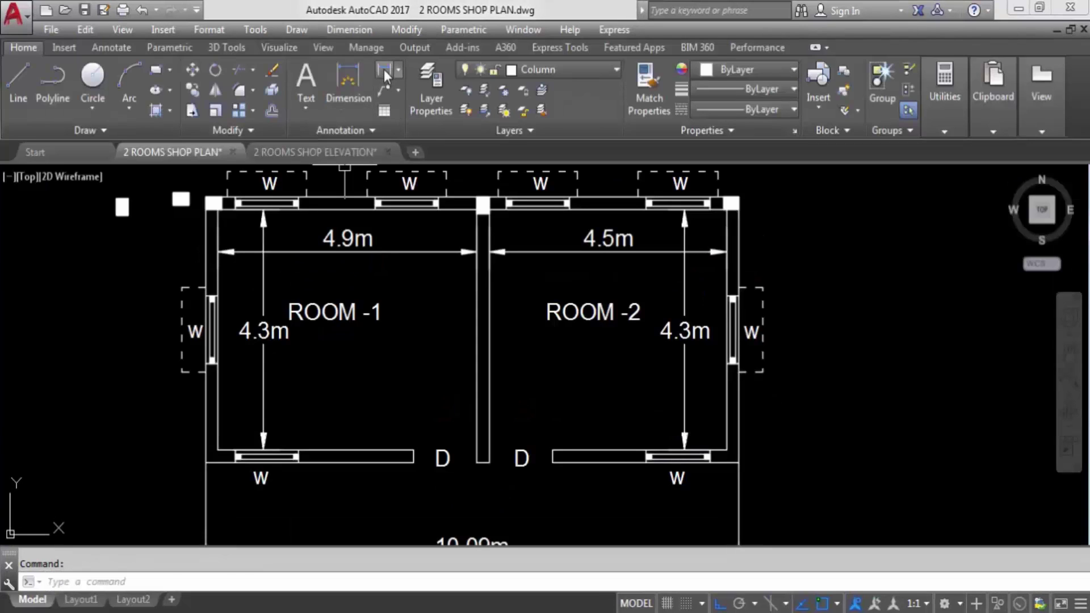
click(384, 70)
click(489, 401)
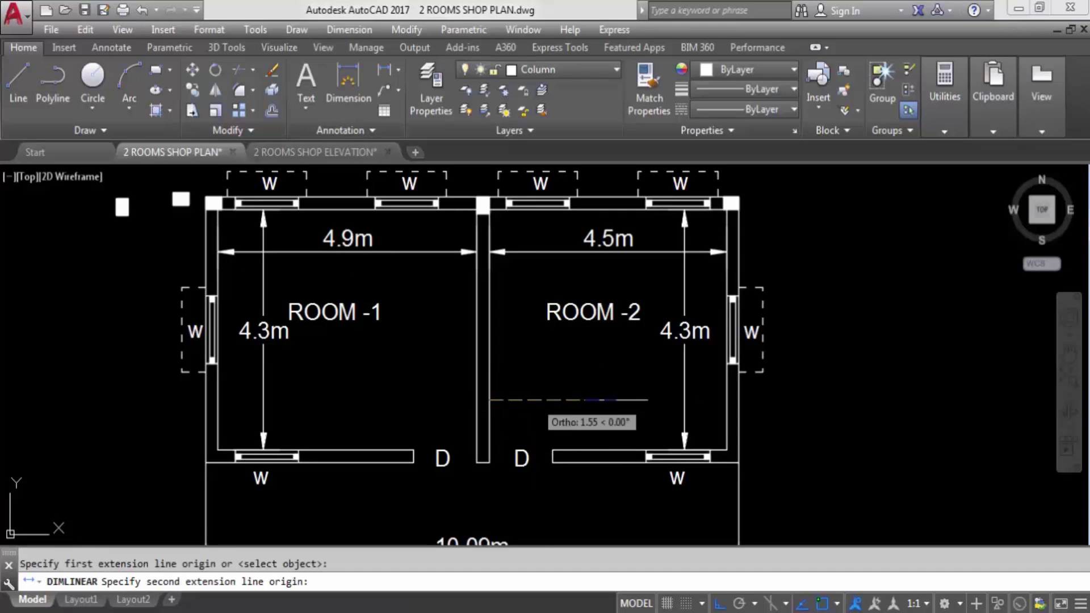
scroll(735, 408, up, 5)
click(735, 401)
scroll(732, 400, down, 5)
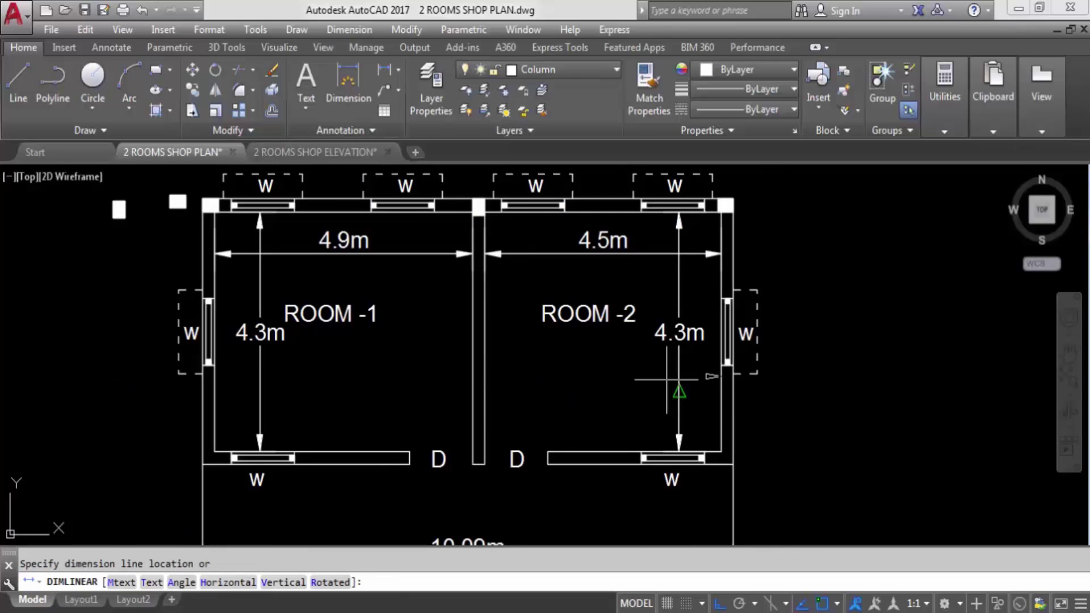
key(Escape)
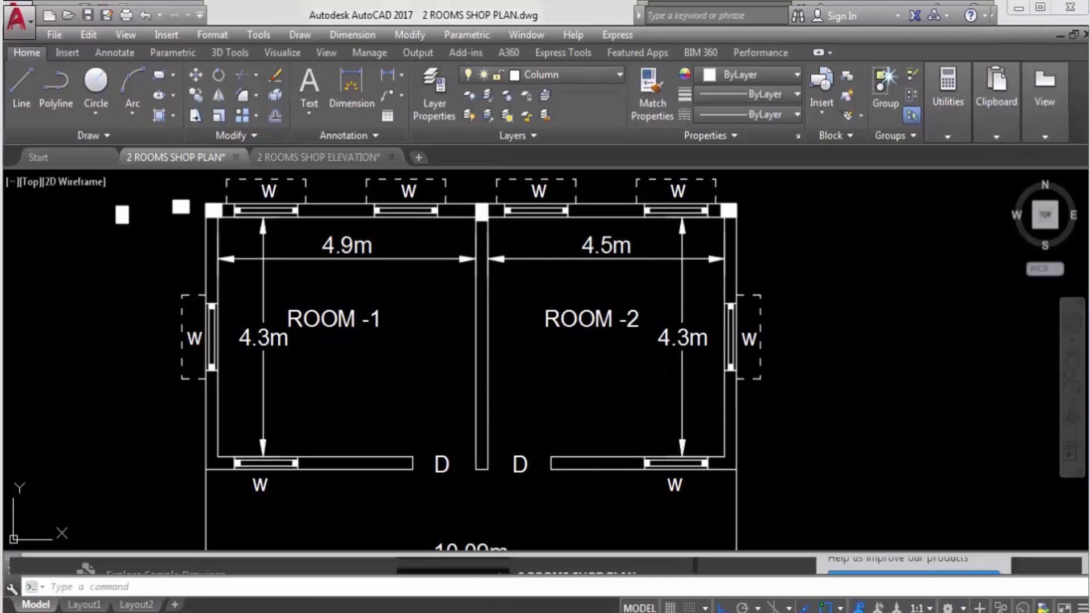
Enable the clean-screen display and copy the horizontal filled column by its lower-right corner onto the lower-right outer wall corner of ROOM -2
click(1080, 603)
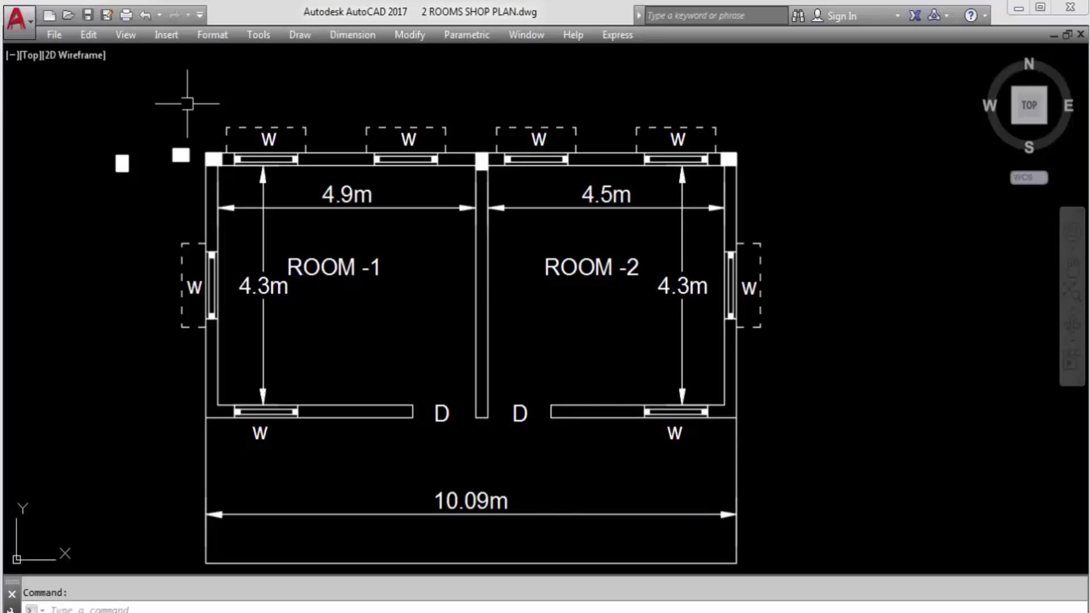
click(193, 182)
click(138, 116)
text(co)
key(Return)
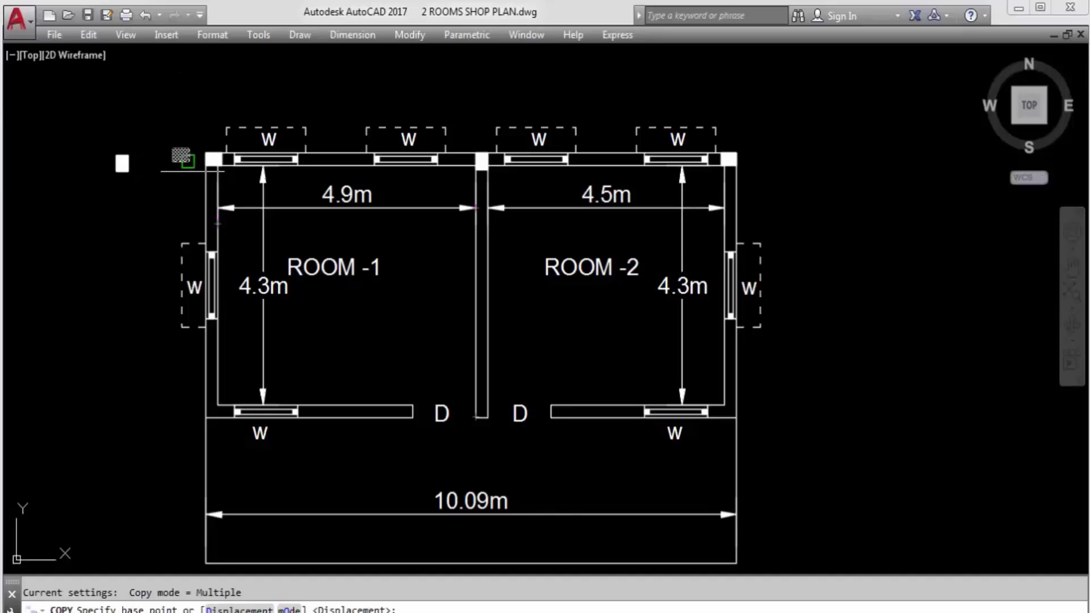
click(188, 161)
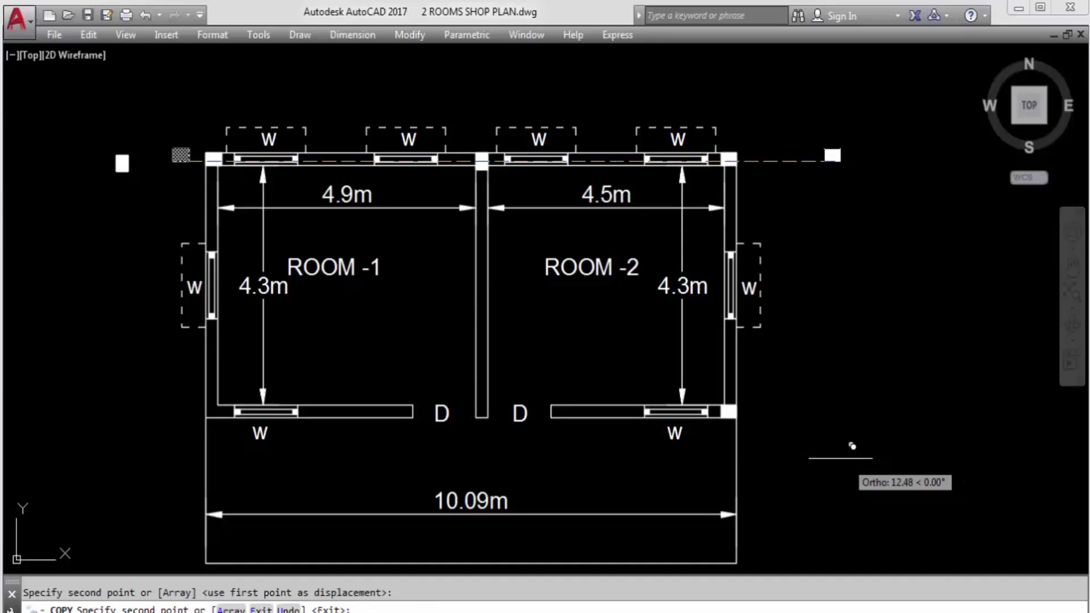
key(Escape)
scroll(869, 416, down, 2)
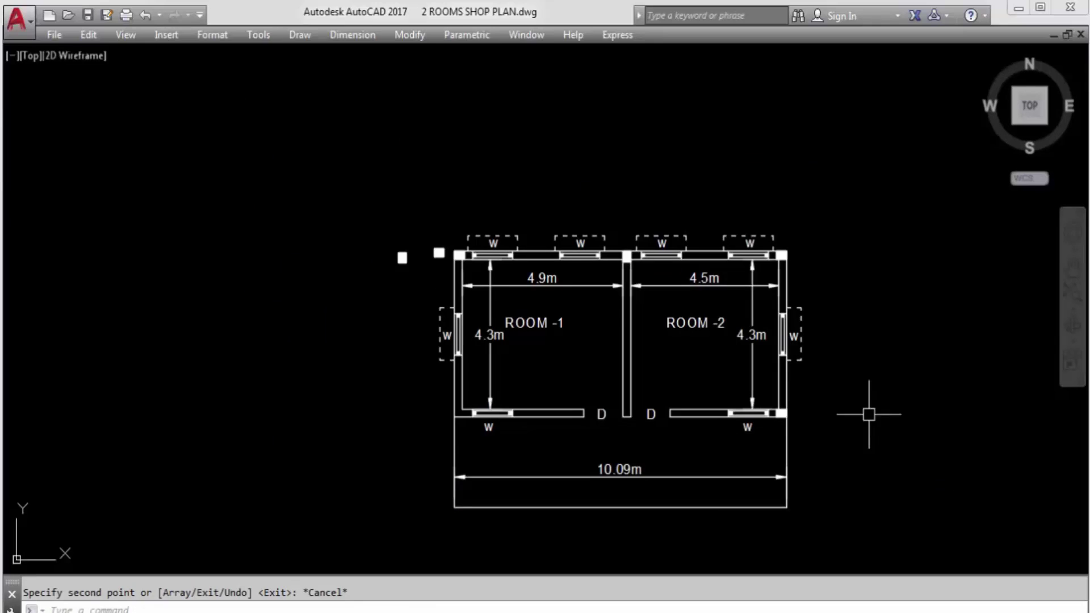
scroll(626, 405, up, 2)
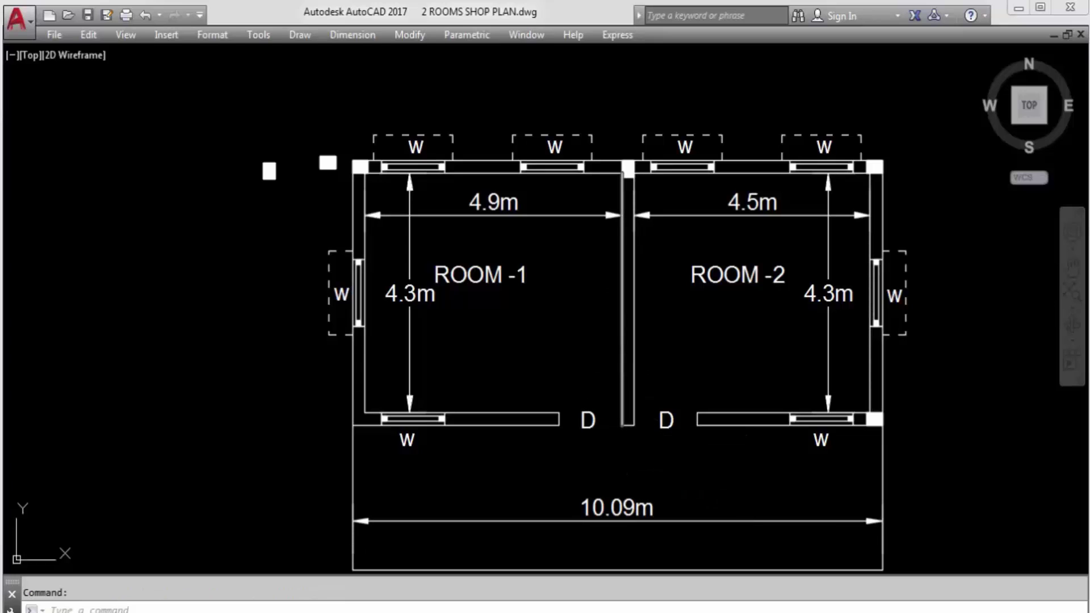
mouse_move(623, 352)
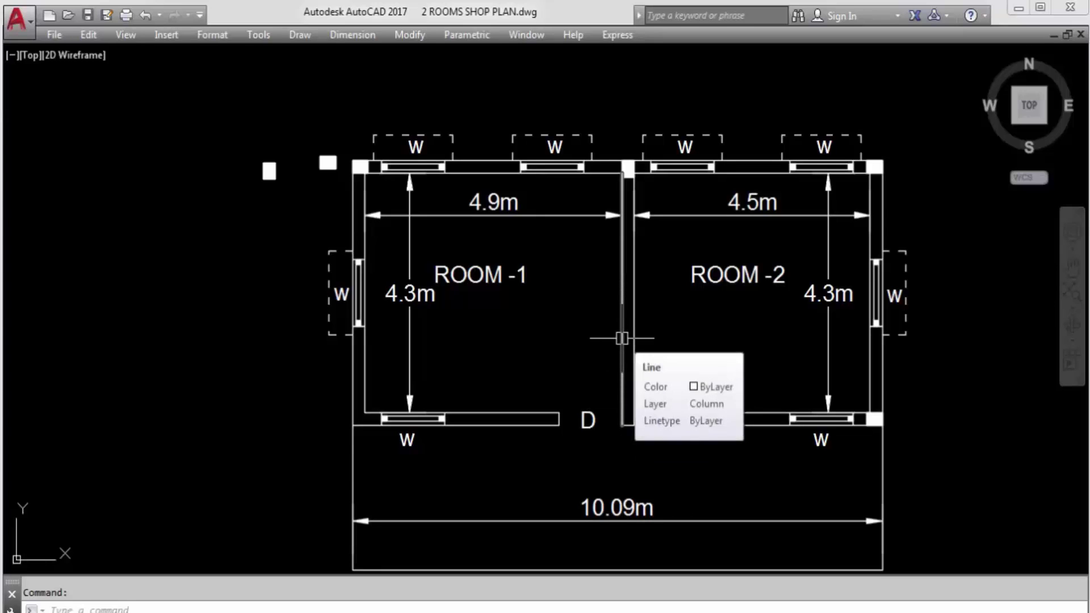
Copy the upright filled column by its lower-right corner onto the lower-right corner of the partition wall between the two doors
mouse_move(306, 192)
mouse_down()
mouse_move(262, 152)
mouse_move(249, 165)
mouse_move(260, 166)
mouse_up()
text(co)
key(Return)
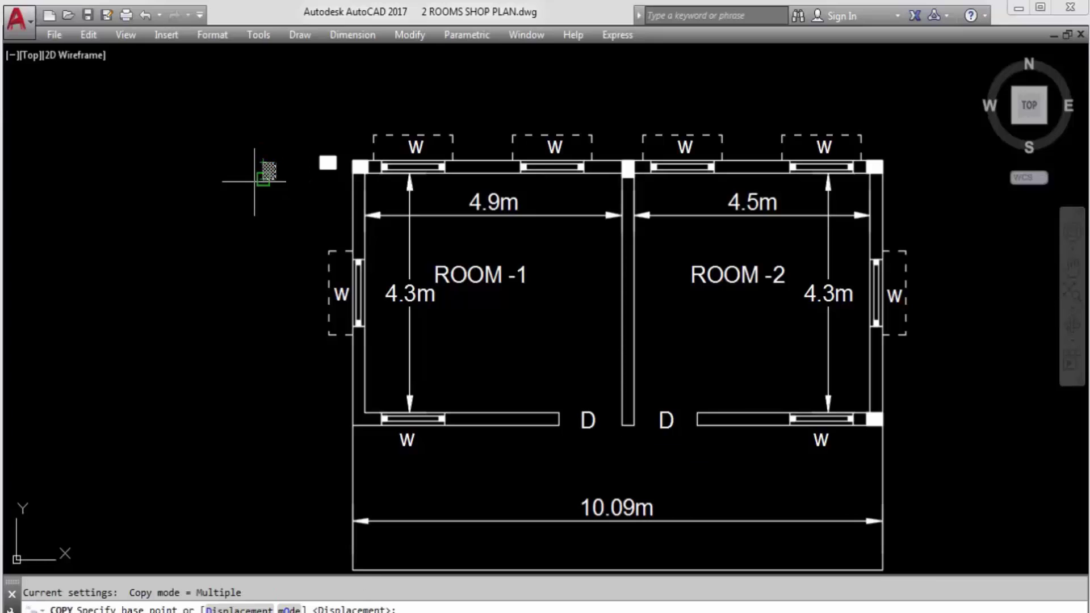
click(275, 179)
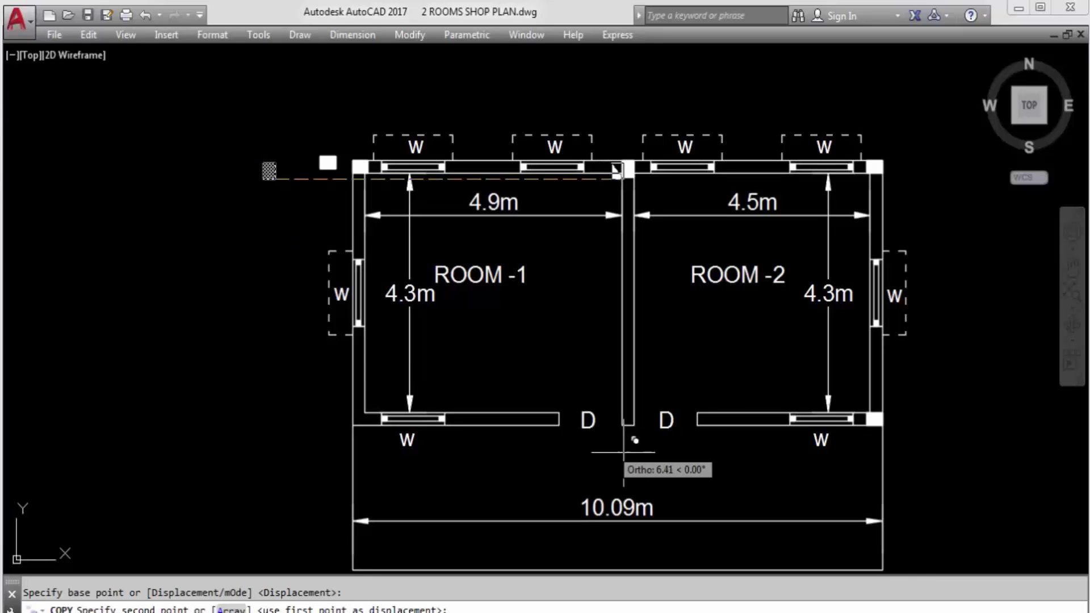
click(633, 425)
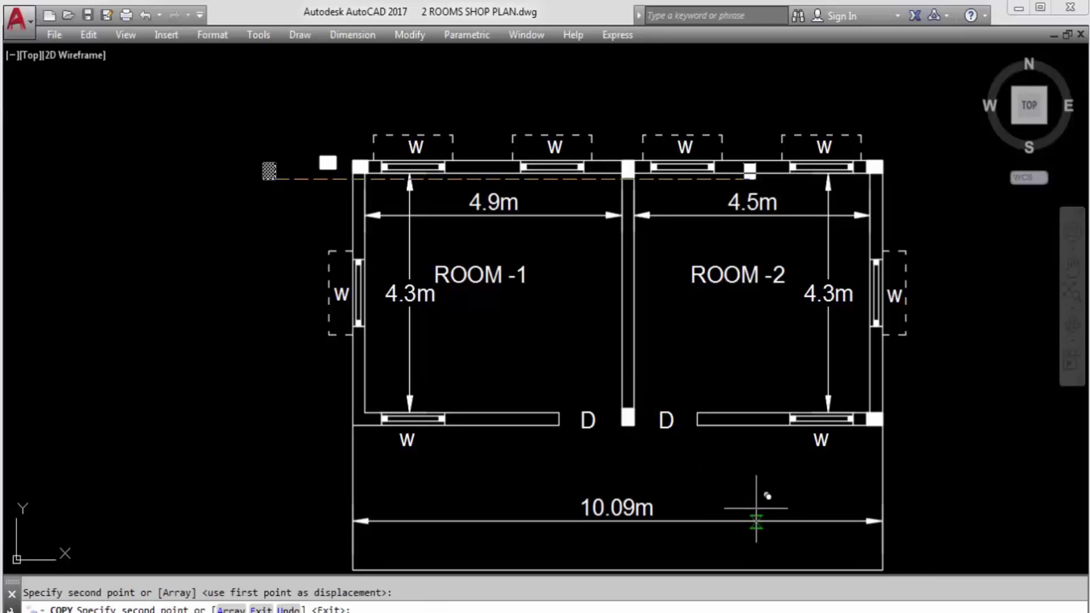
key(Escape)
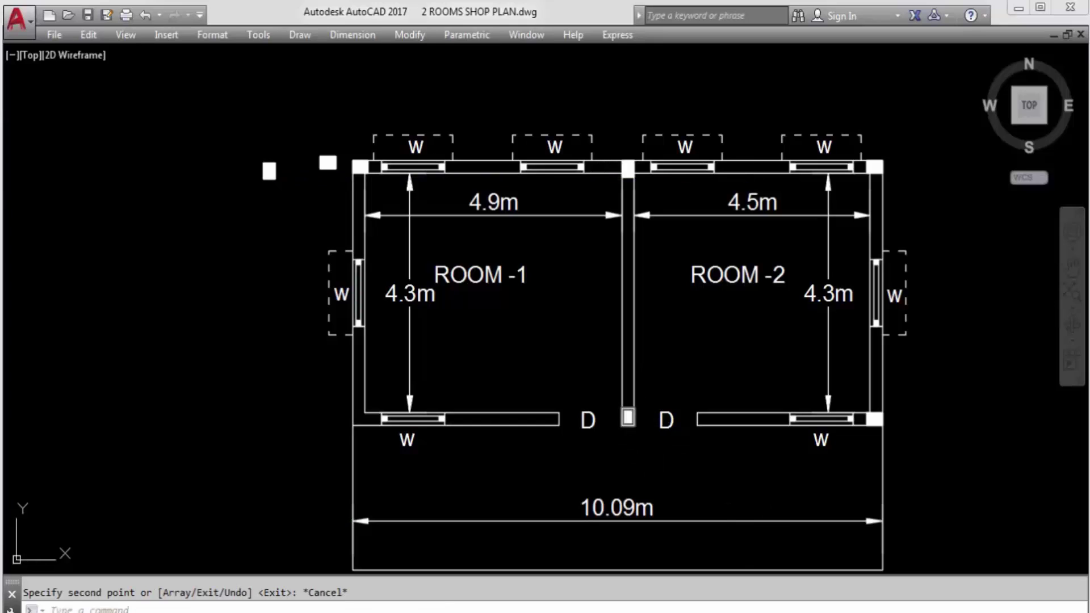
Undo the last copy, and copy the horizontal filled column by its lower-left corner onto the lower-left outer wall corner of ROOM -1
scroll(791, 426, down, 2)
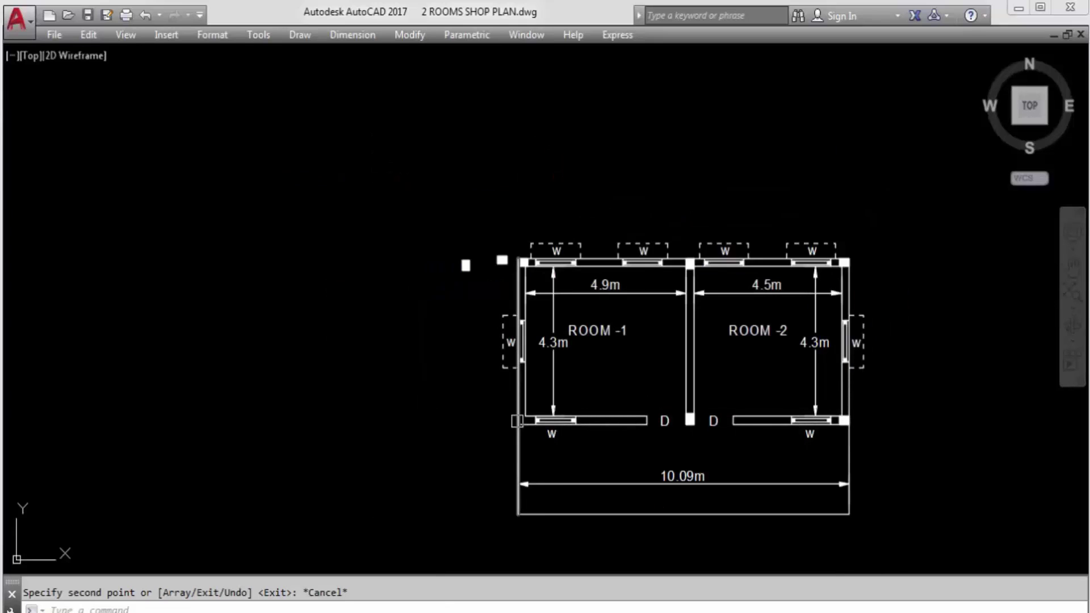
scroll(531, 423, up, 2)
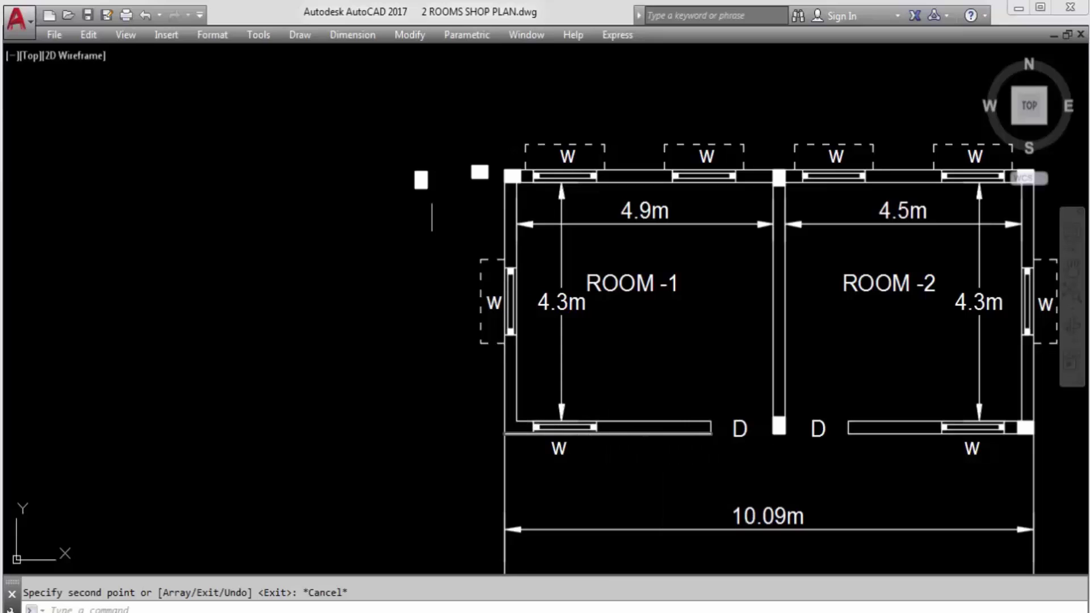
key(ctrl+z)
click(494, 196)
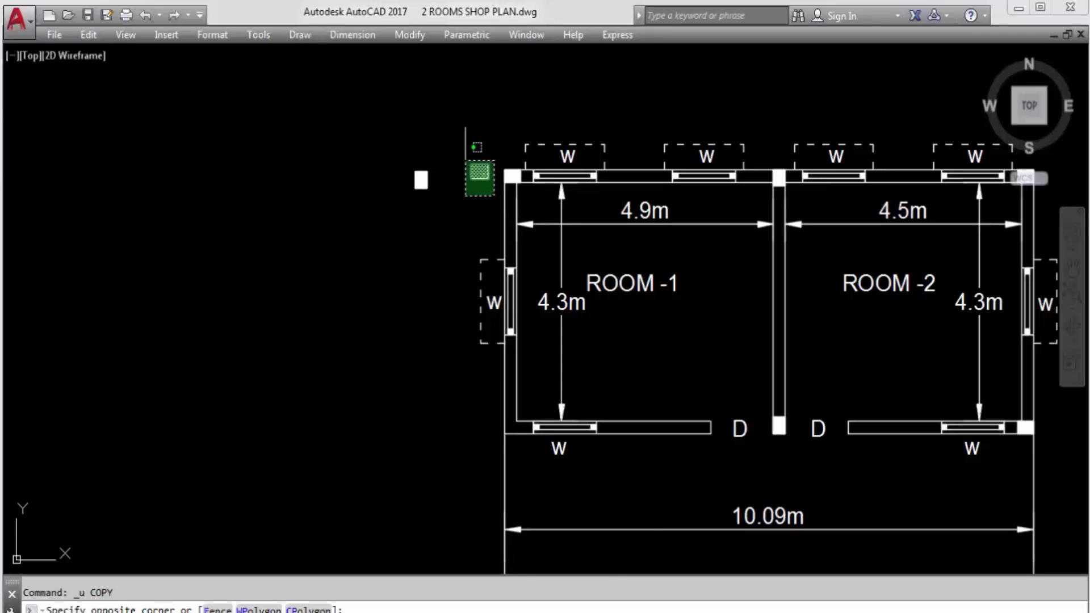
click(465, 161)
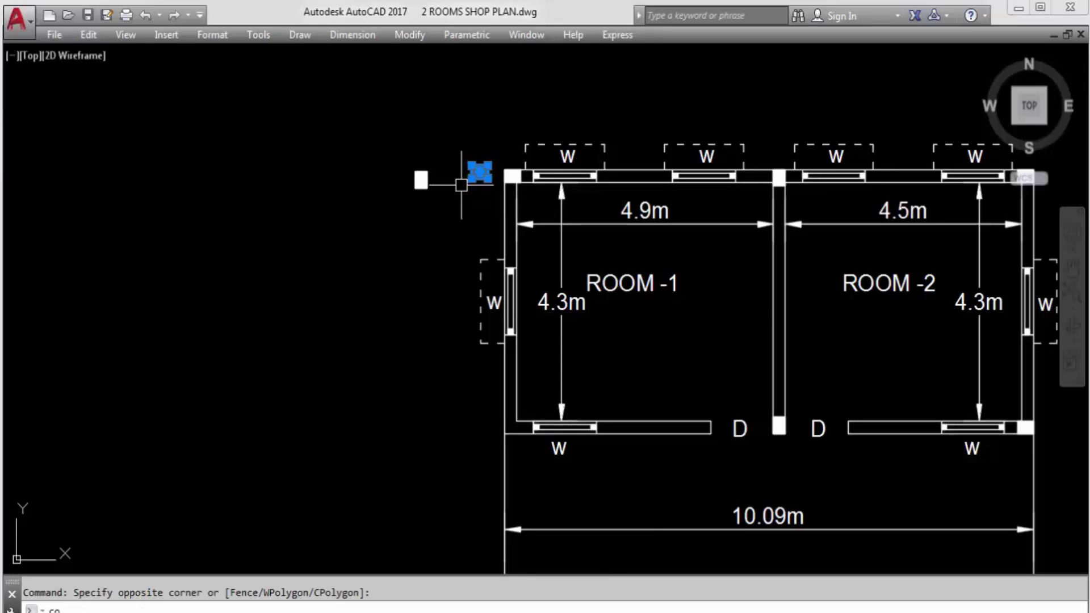
text(co)
key(Return)
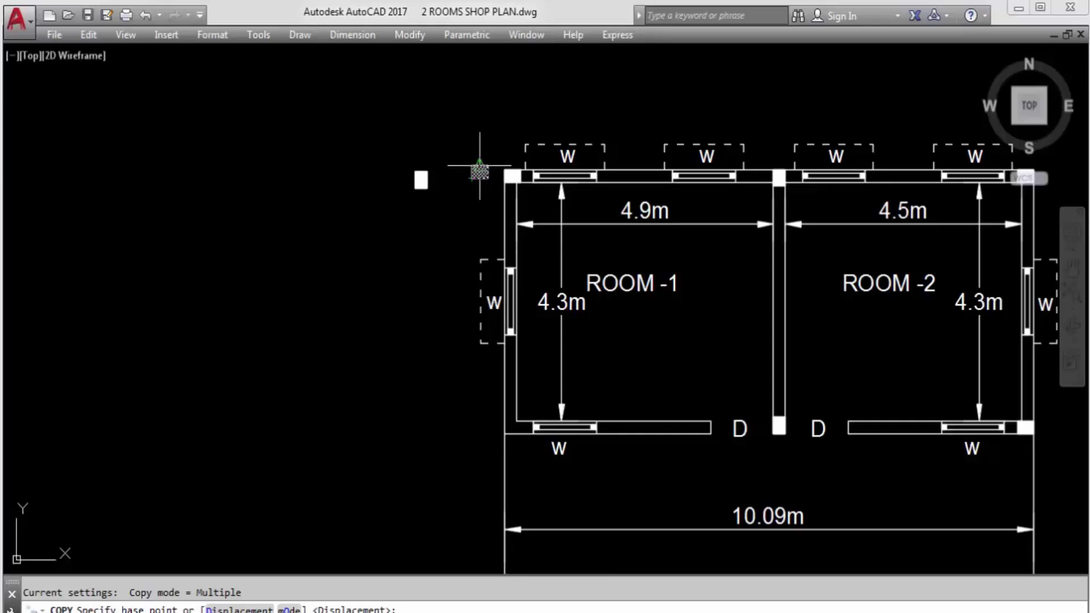
click(472, 178)
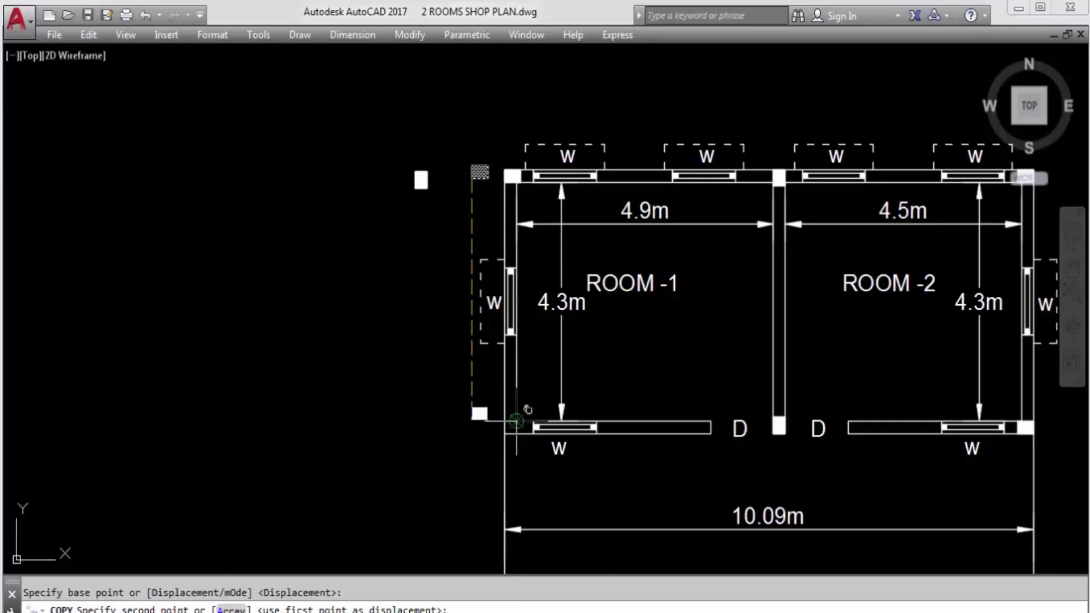
click(504, 434)
scroll(218, 284, down, 2)
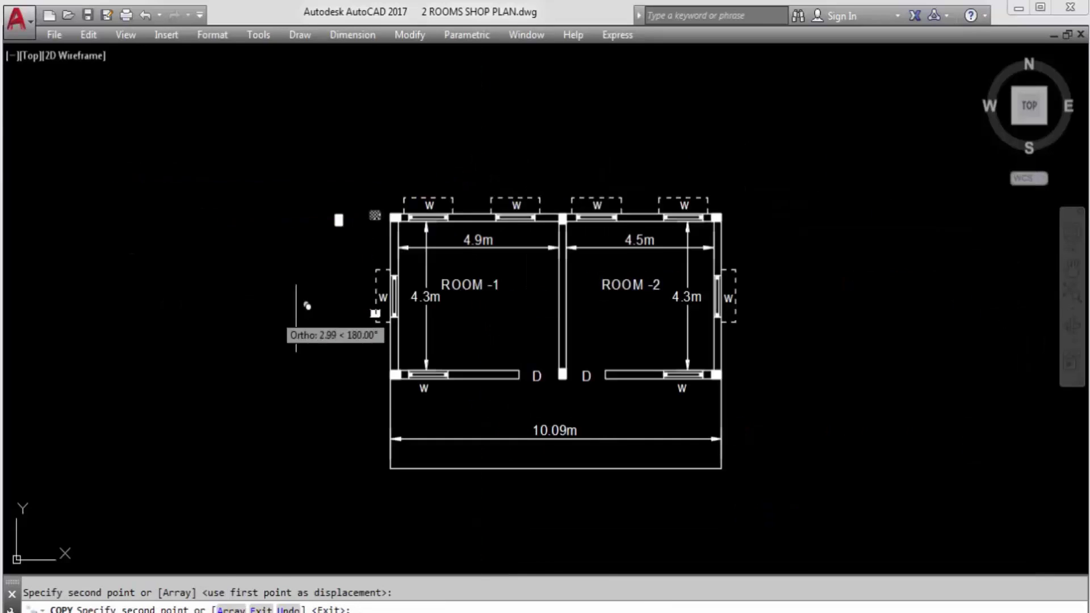
key(Escape)
Add a vertical linear dimension from the front wall of ROOM -1 to the front boundary line, and save the drawing
scroll(396, 374, up, 2)
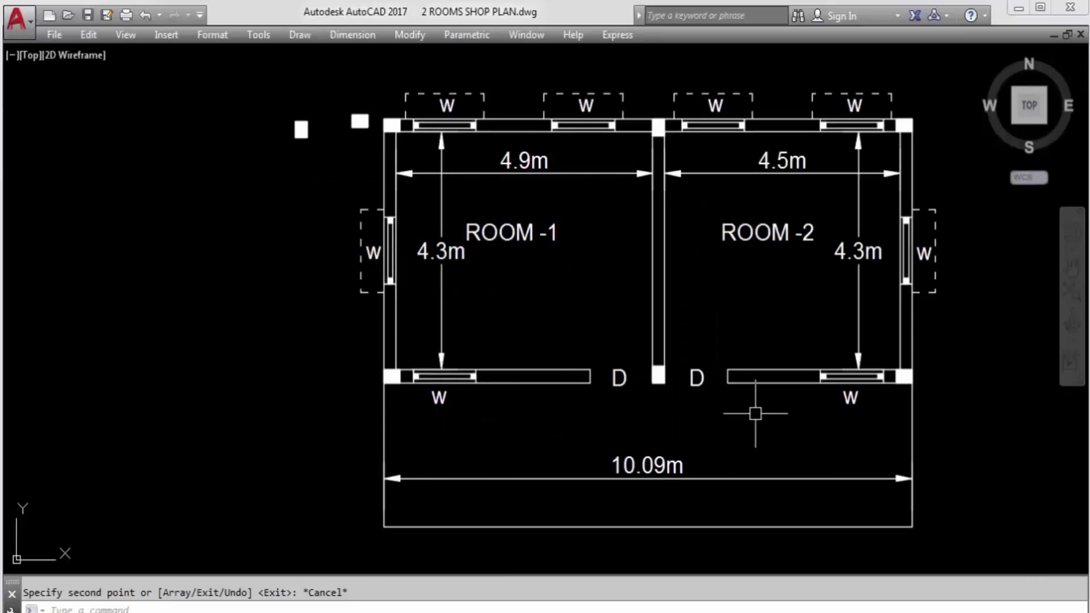
scroll(639, 310, down, 4)
scroll(647, 318, up, 2)
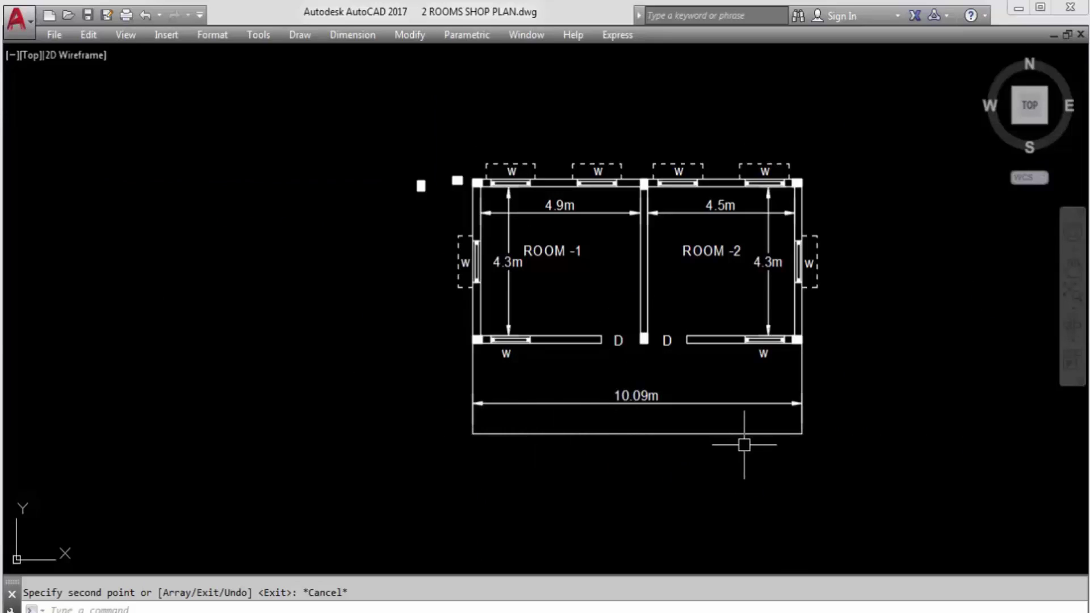
key(ctrl+0)
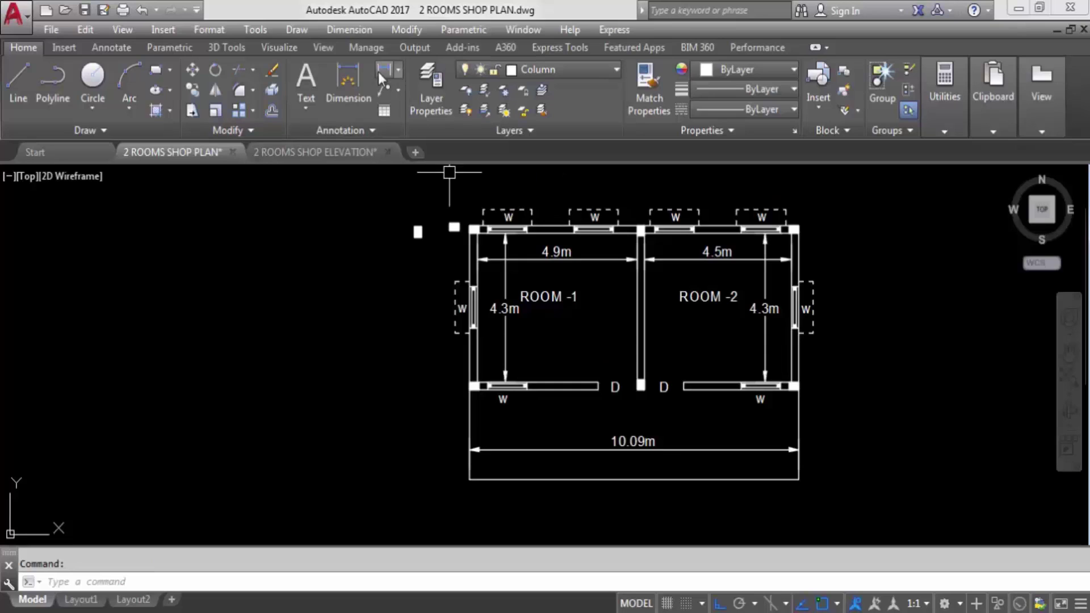
click(380, 74)
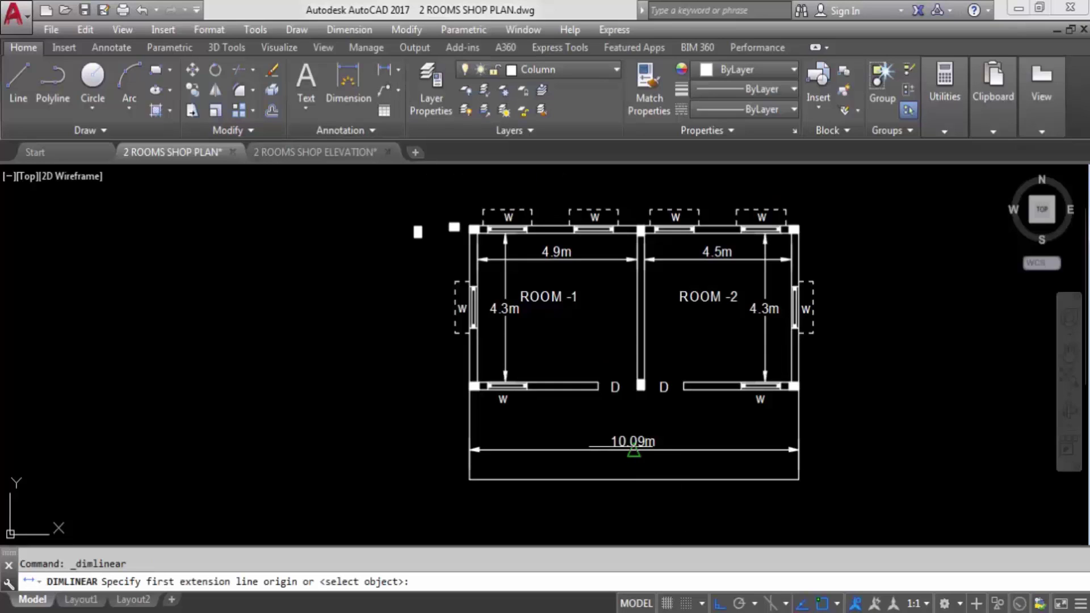
click(560, 387)
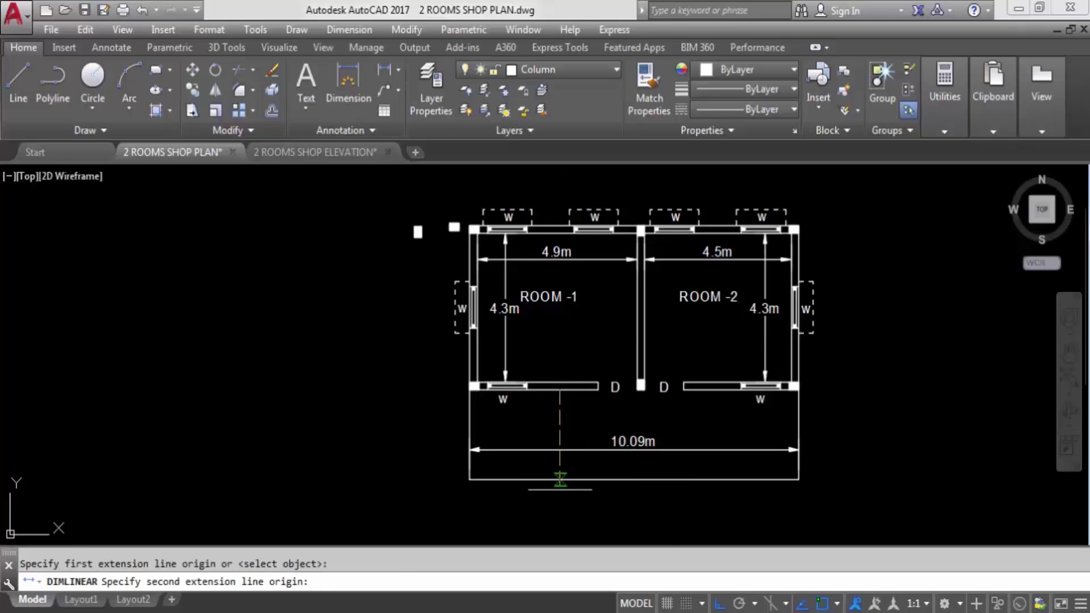
click(560, 480)
scroll(540, 433, up, 2)
click(595, 427)
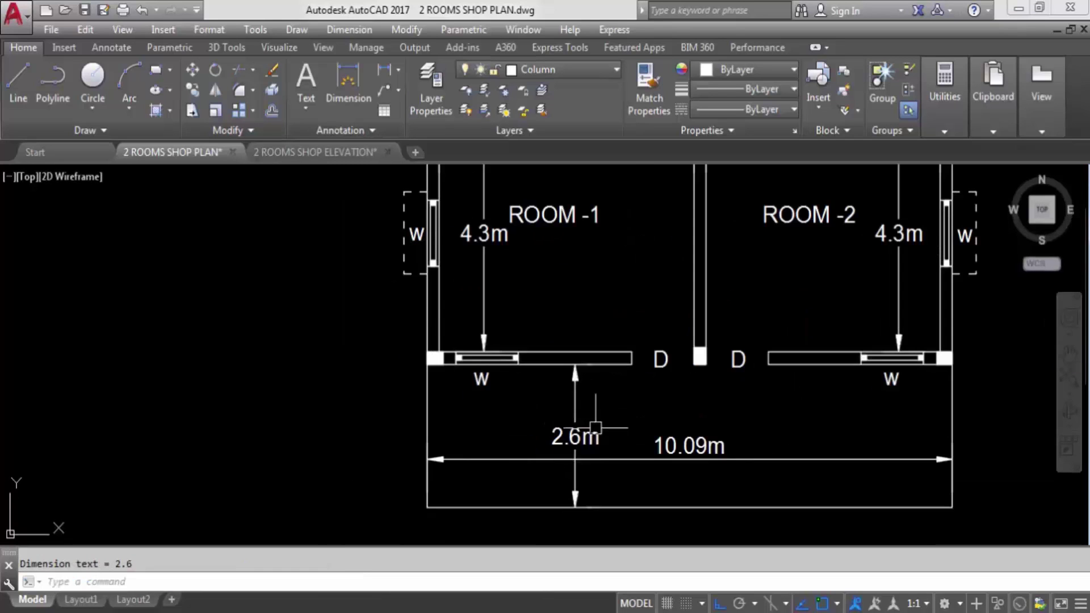
scroll(539, 417, down, 2)
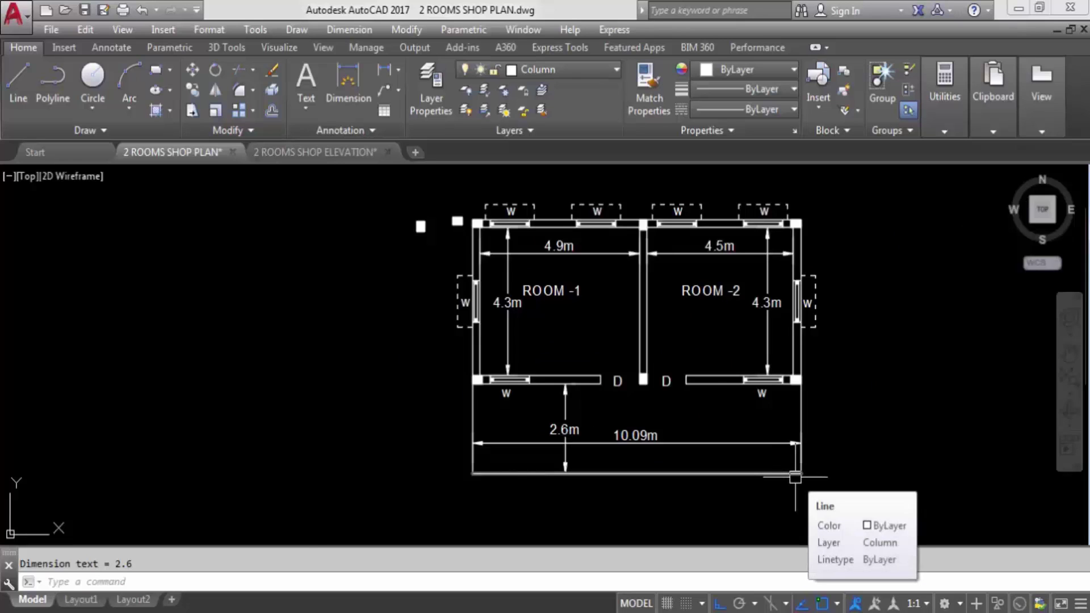
key(ctrl+0)
key(ctrl+s)
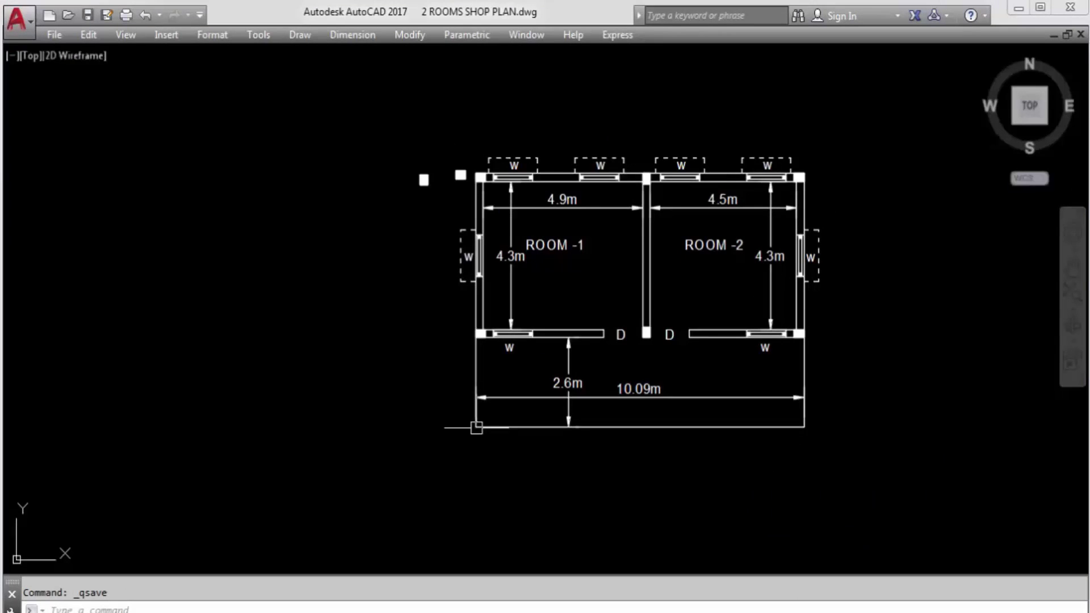
Delete the overall 10.09m width dimension from the open area in front of the rooms
scroll(493, 430, up, 2)
click(587, 372)
click(576, 384)
key(Delete)
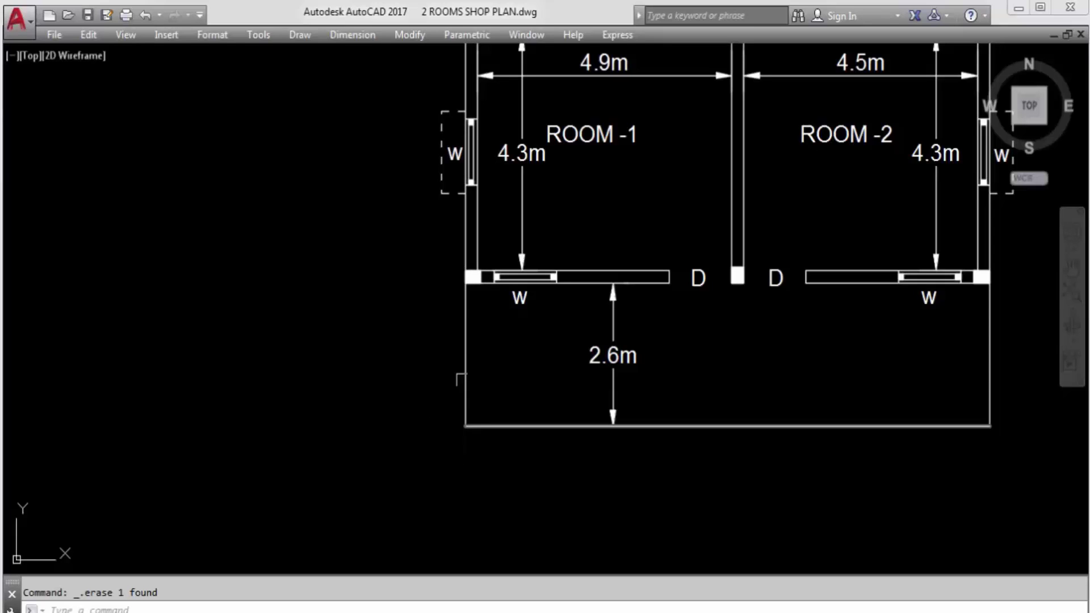
Draw a vertical construction line through the lower-left corner of the column at the front end of the partition wall
text(xline)
key(Return)
text(v)
key(Return)
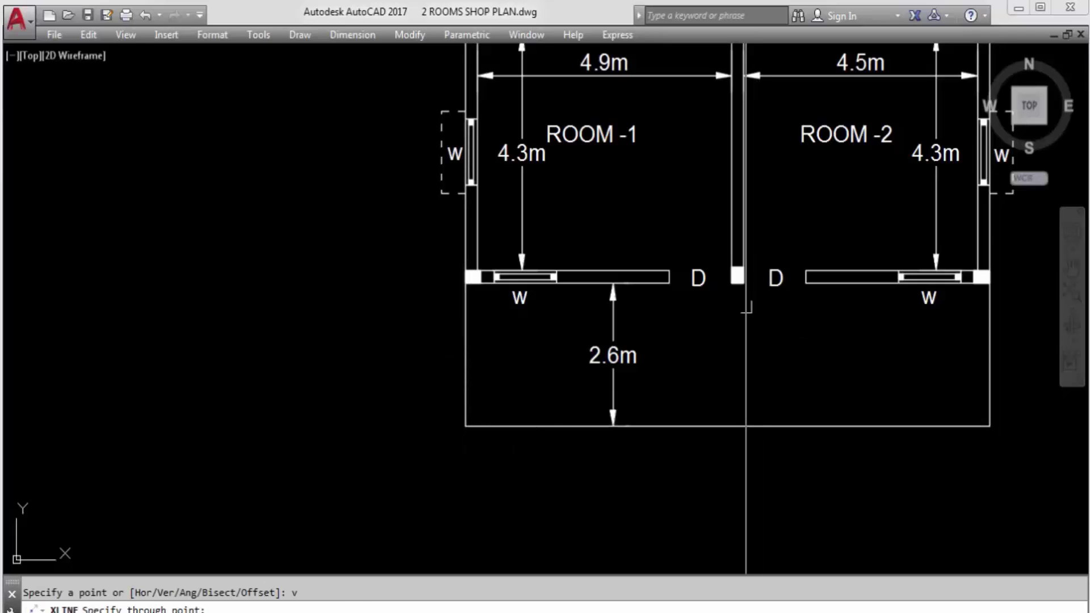
click(730, 285)
key(Escape)
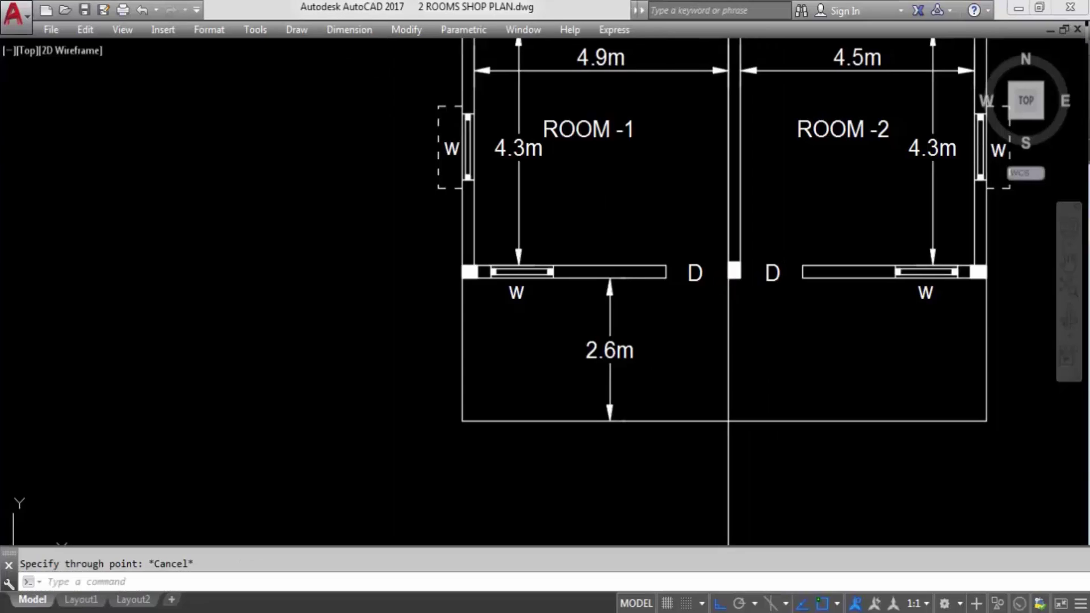
Dimension the front boundary line from its left corner to the vertical construction line, placing the dimension below the boundary
key(ctrl+0)
click(384, 70)
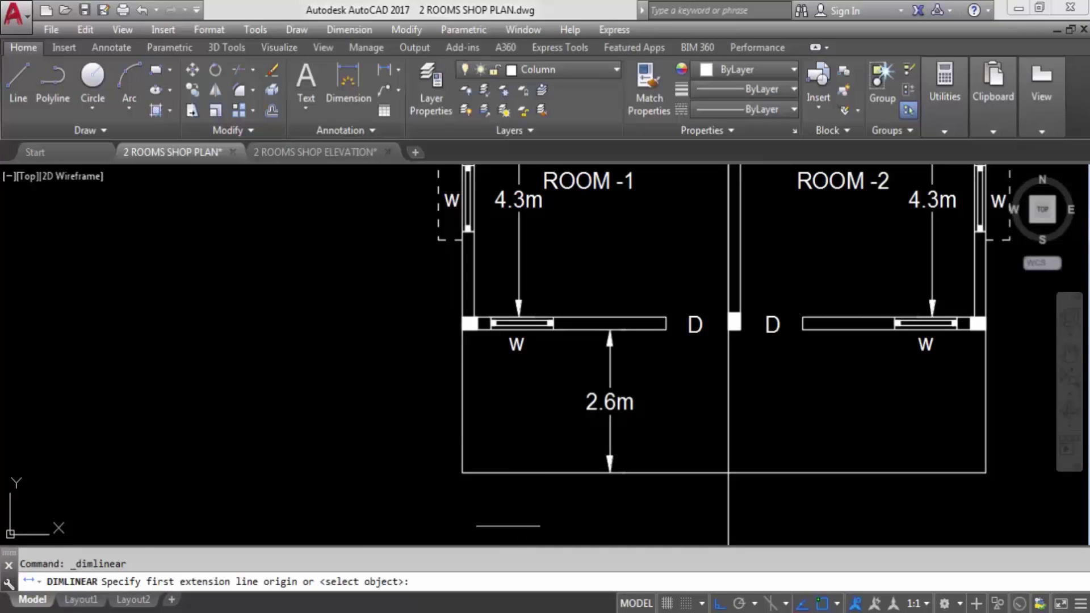
click(462, 472)
click(728, 472)
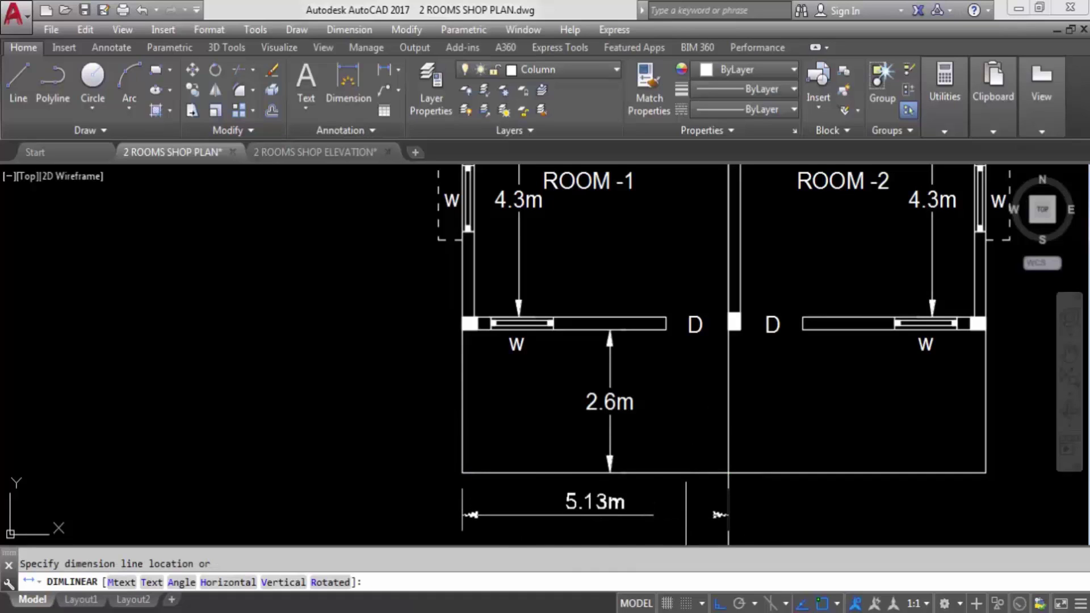
click(687, 514)
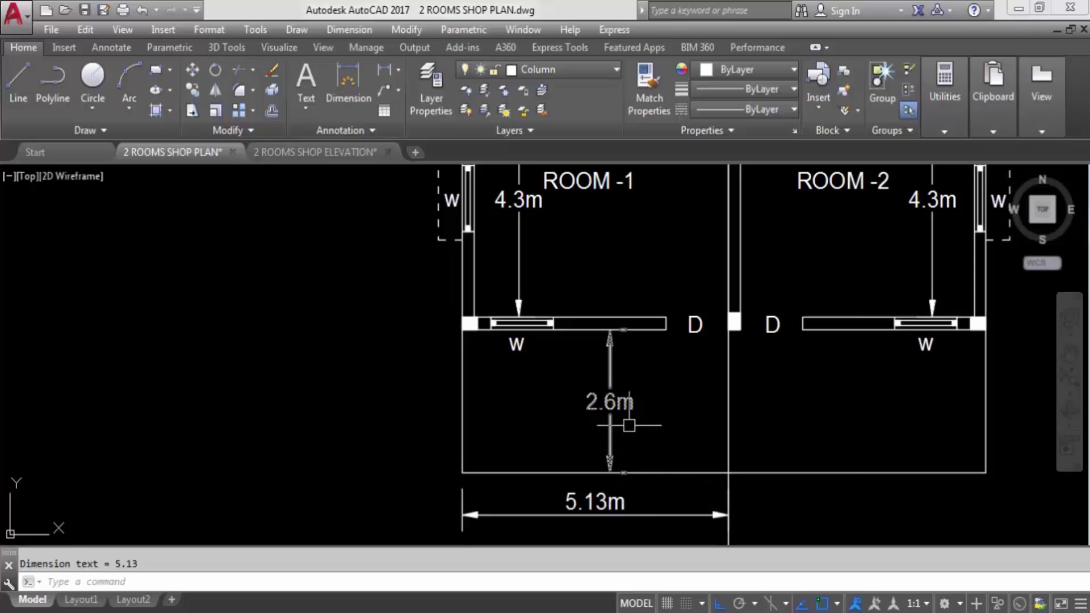
Copy the filled column at ROOM -1's lower-left wall corner by its lower-left corner onto the left corner of the front boundary line
scroll(627, 423, down, 4)
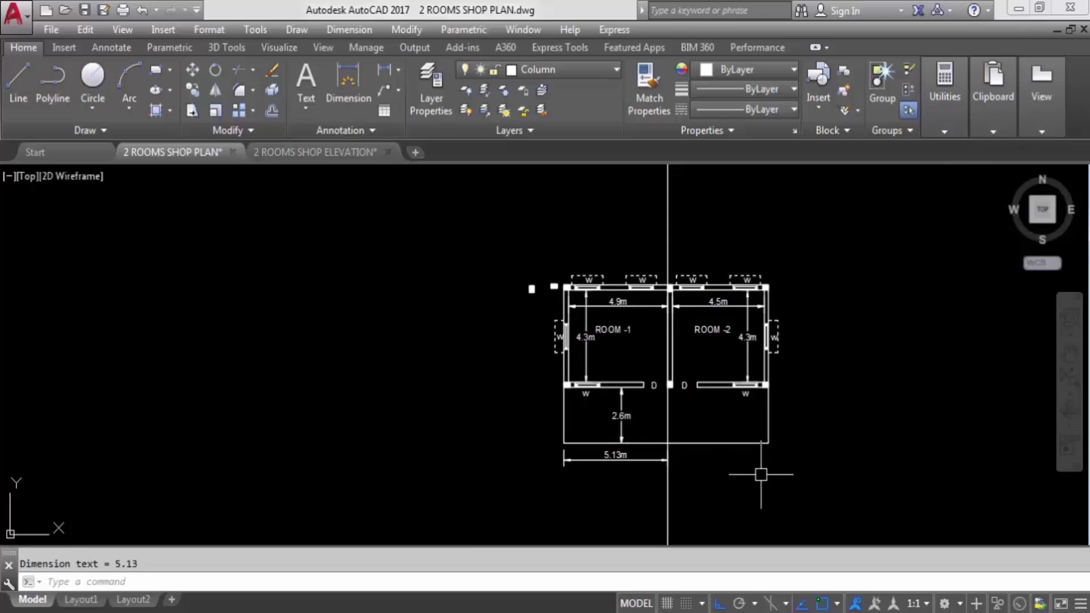
scroll(573, 417, up, 4)
scroll(560, 304, up, 5)
click(527, 295)
click(518, 309)
text(c)
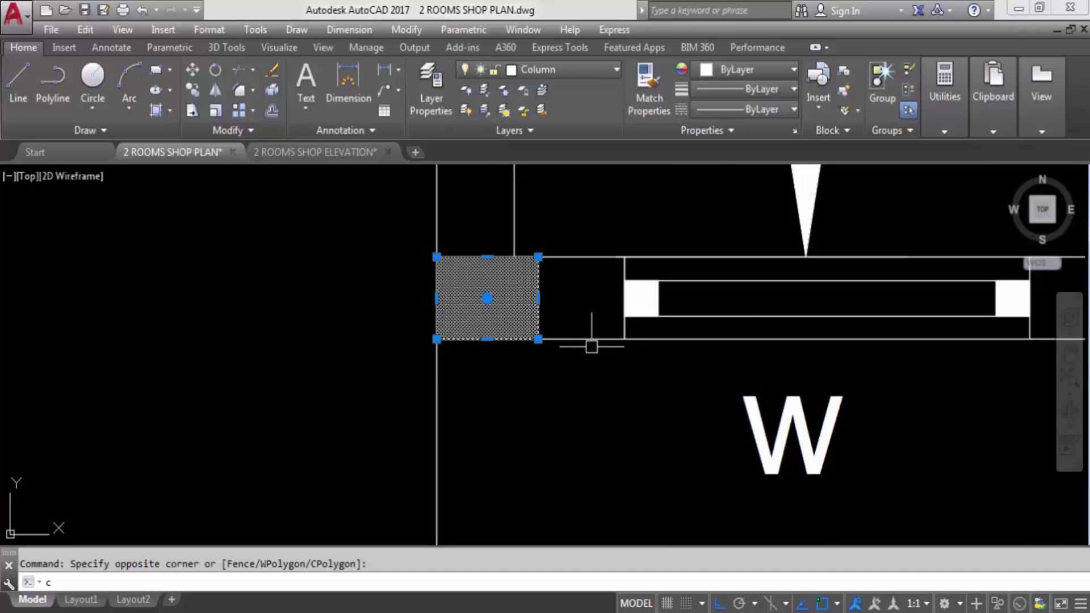
text(o)
key(Return)
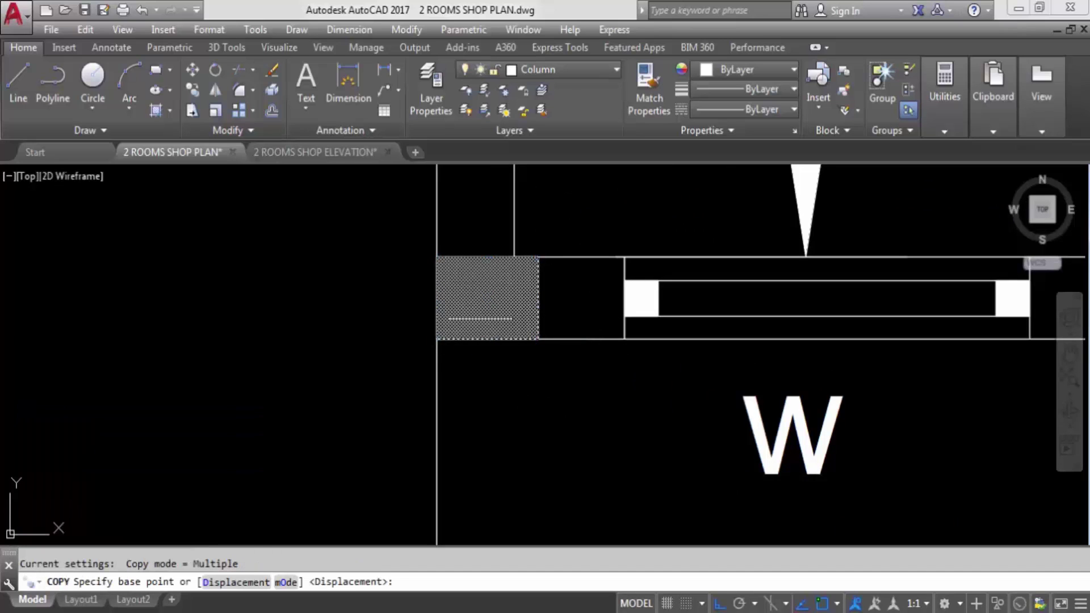
click(436, 338)
scroll(460, 343, down, 8)
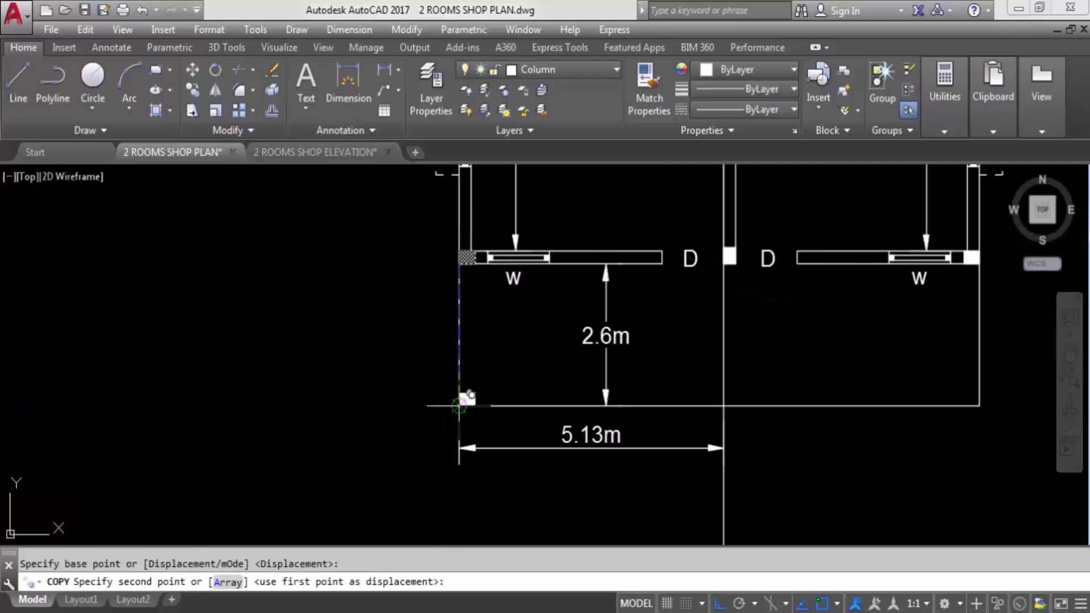
click(459, 405)
key(Escape)
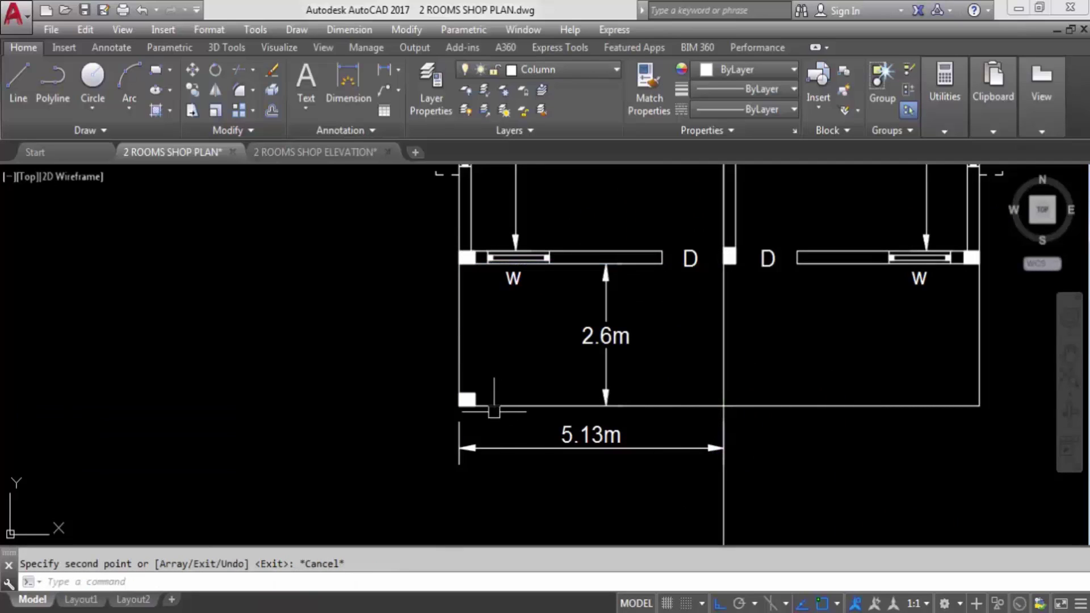
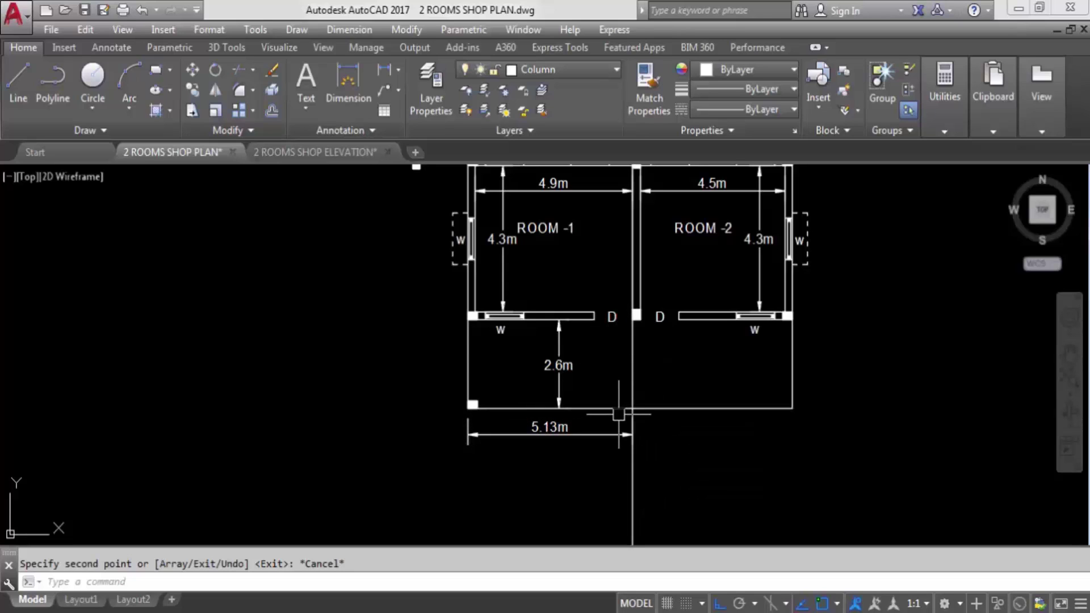
Try dimensioning the front boundary line from the vertical construction line to its right corner, and remove the trial dimension
click(384, 69)
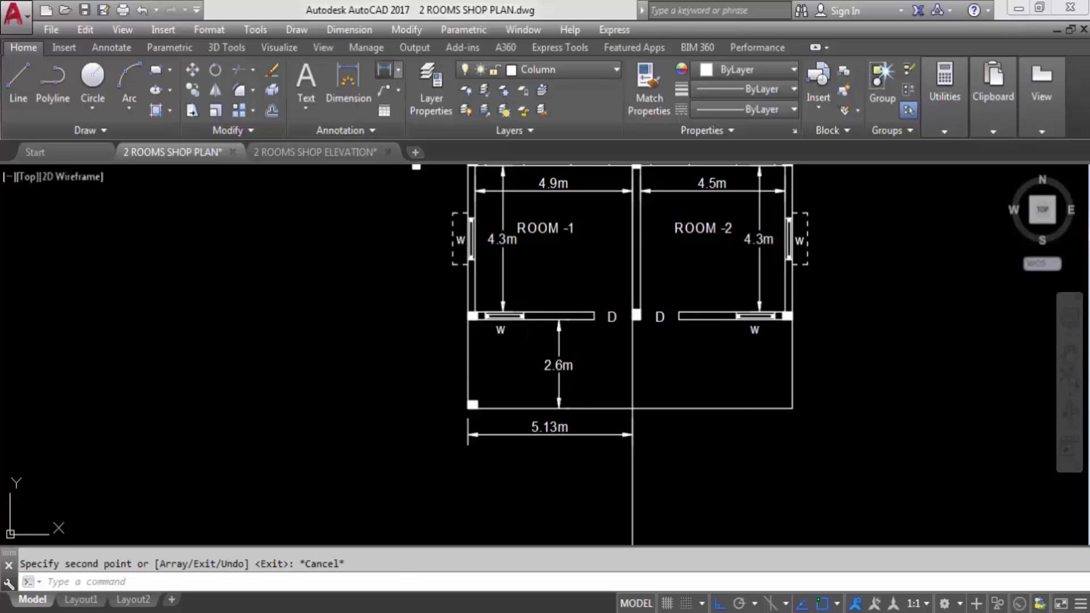
click(632, 409)
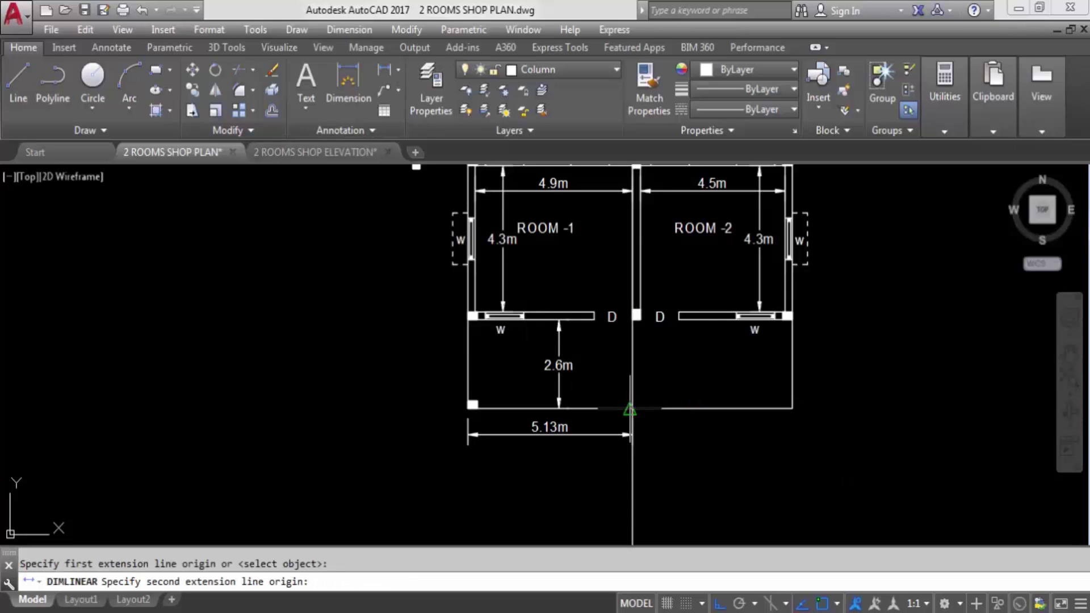
click(793, 408)
click(743, 375)
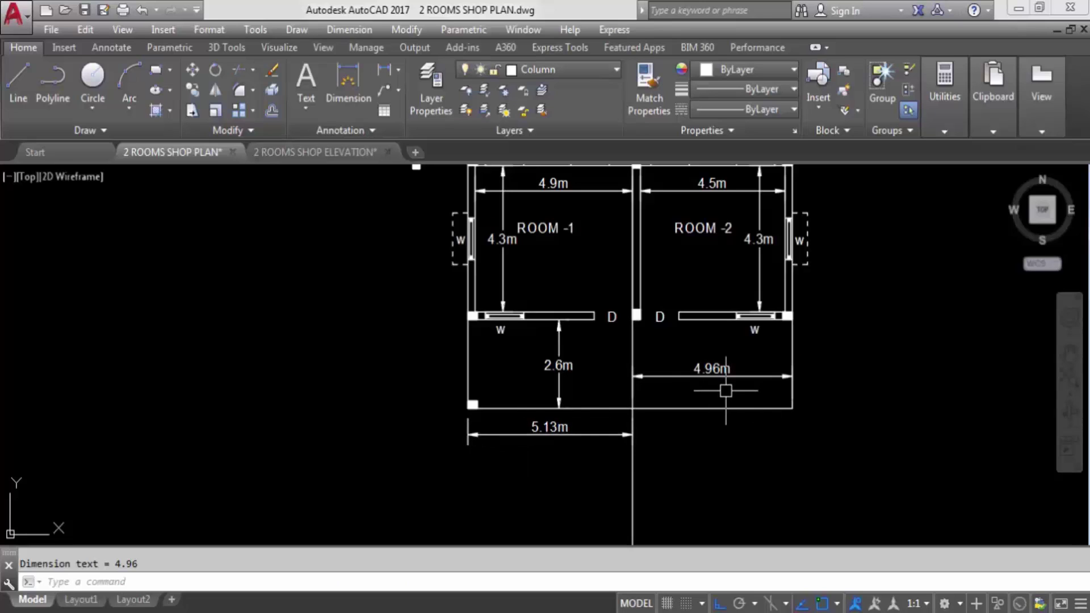
click(681, 379)
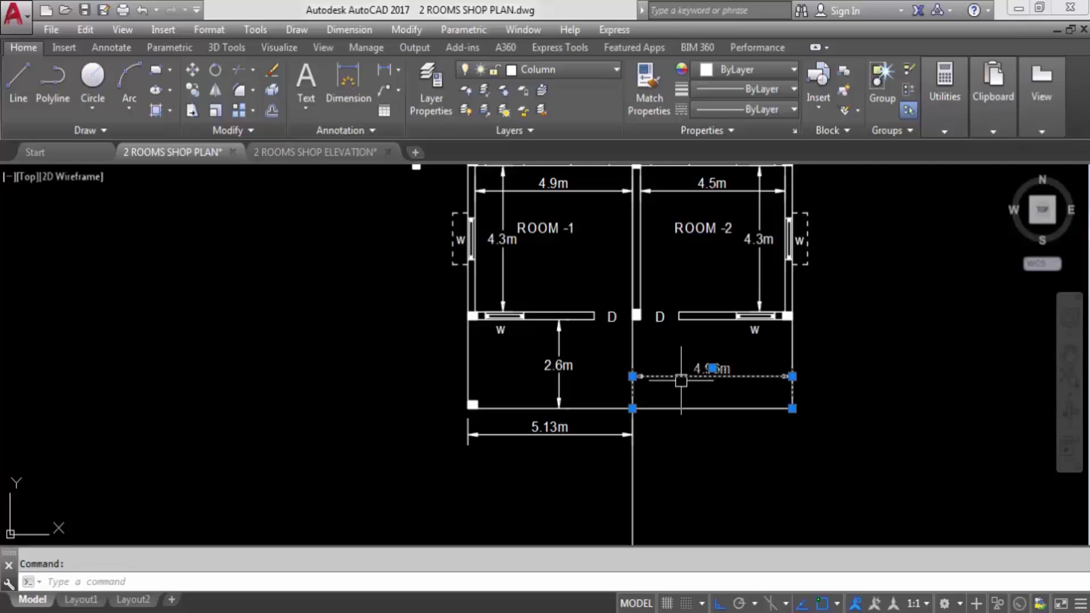
key(Delete)
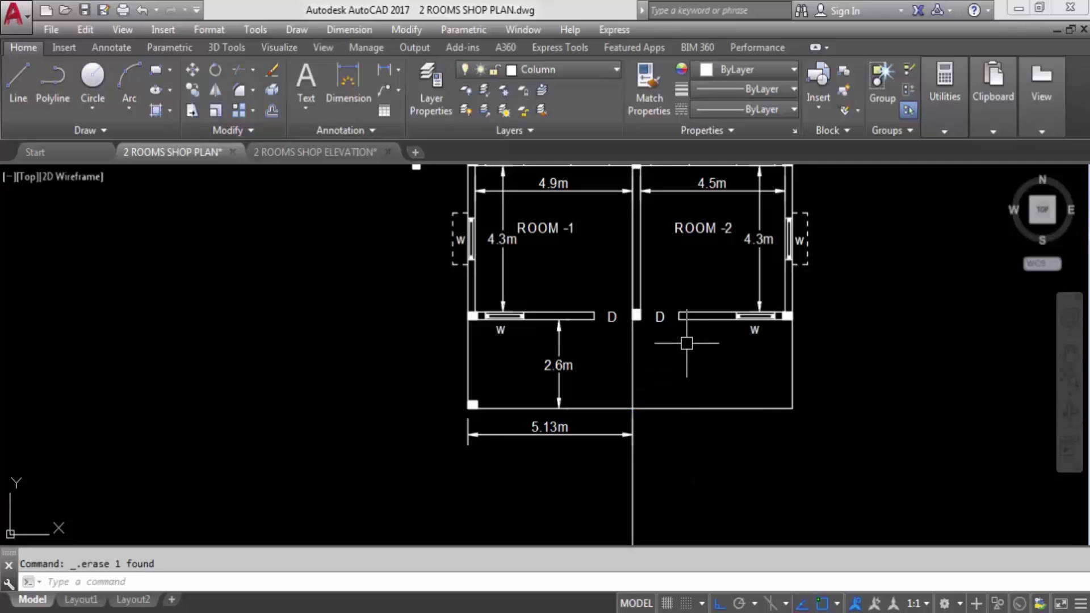
Draw a vertical construction line through the lower-right corner of the column at the front end of the partition wall
text(xl)
key(Return)
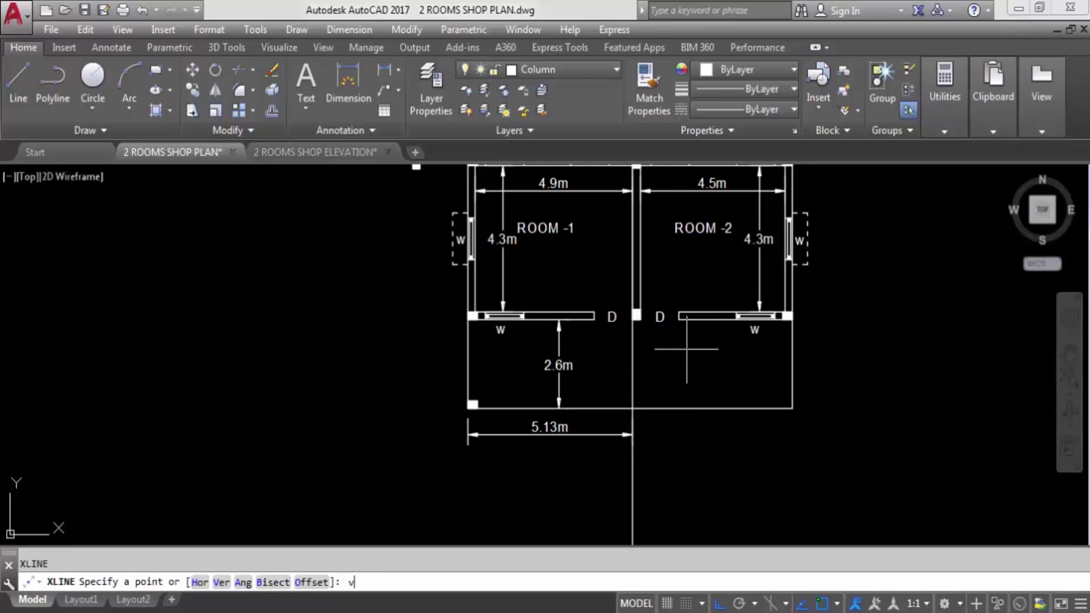
text(v)
key(Return)
click(641, 316)
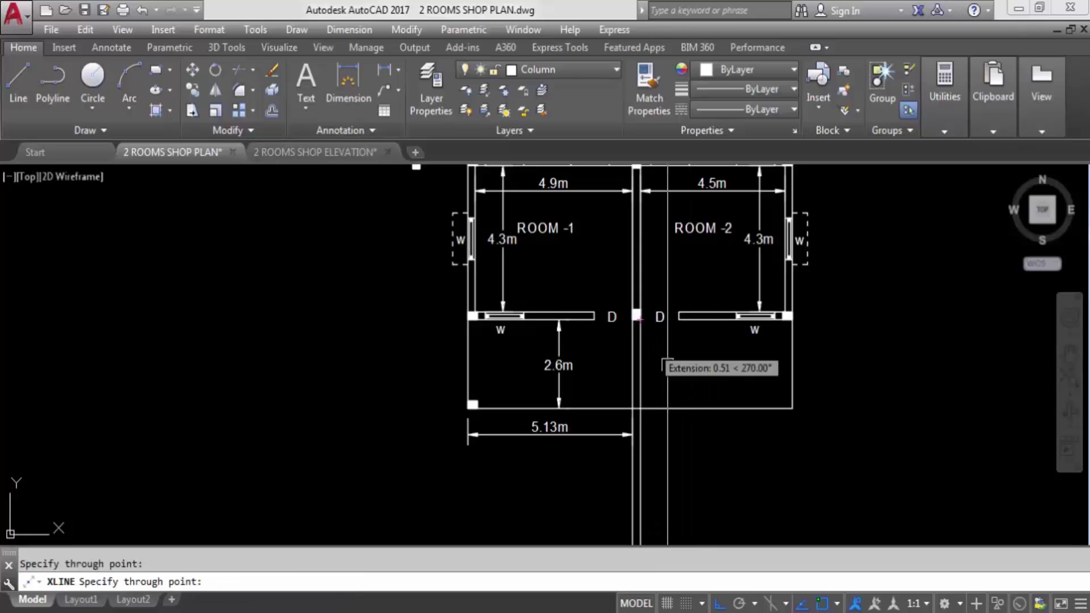
key(Escape)
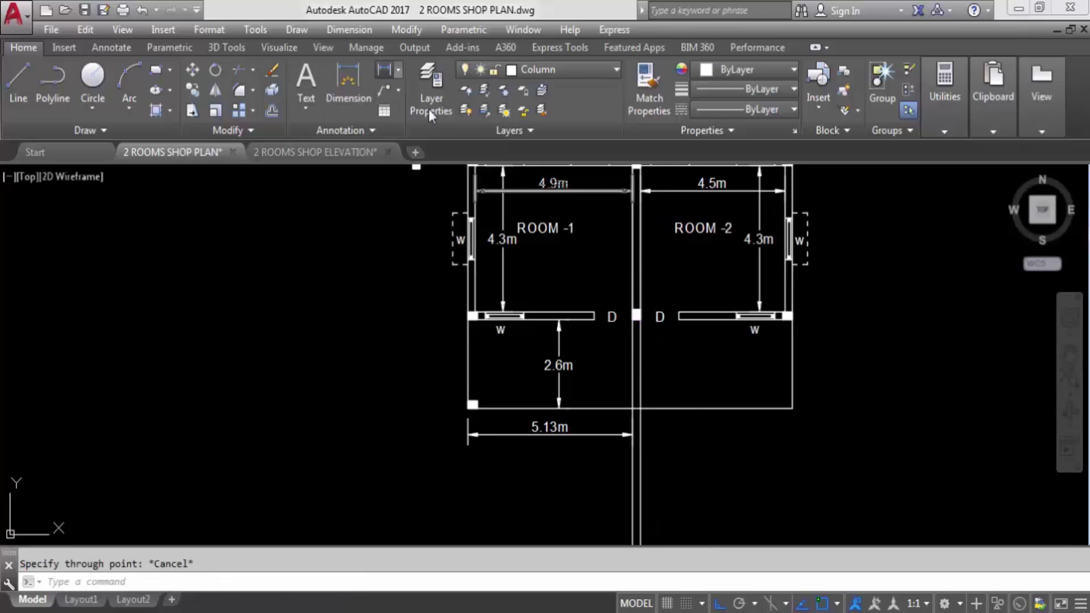
Dimension the front boundary line from the right-hand construction line to its right corner, placing the dimension below the boundary
click(384, 69)
click(641, 407)
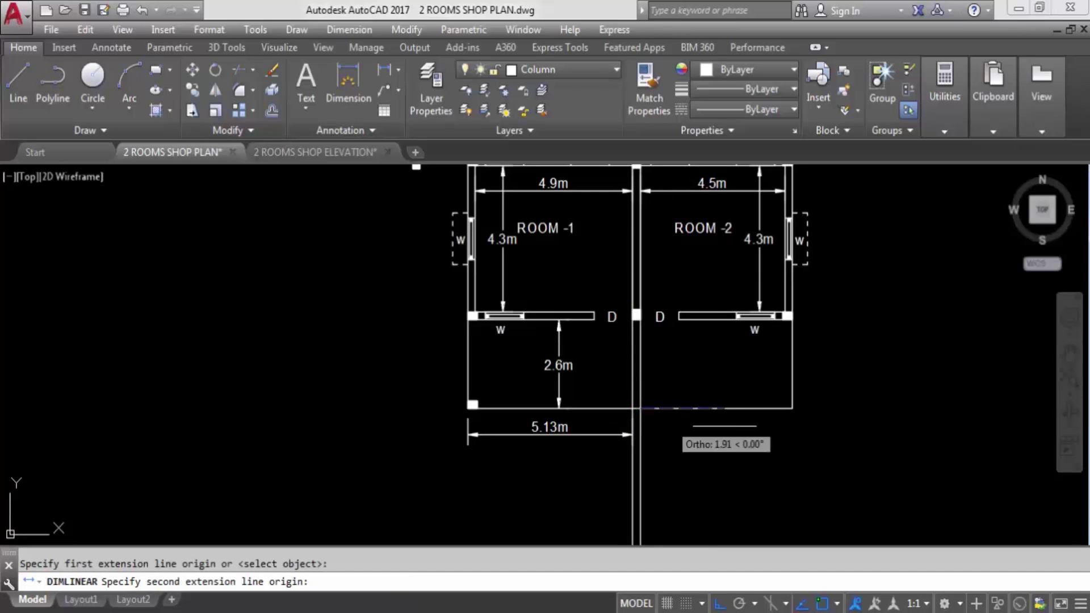
click(793, 407)
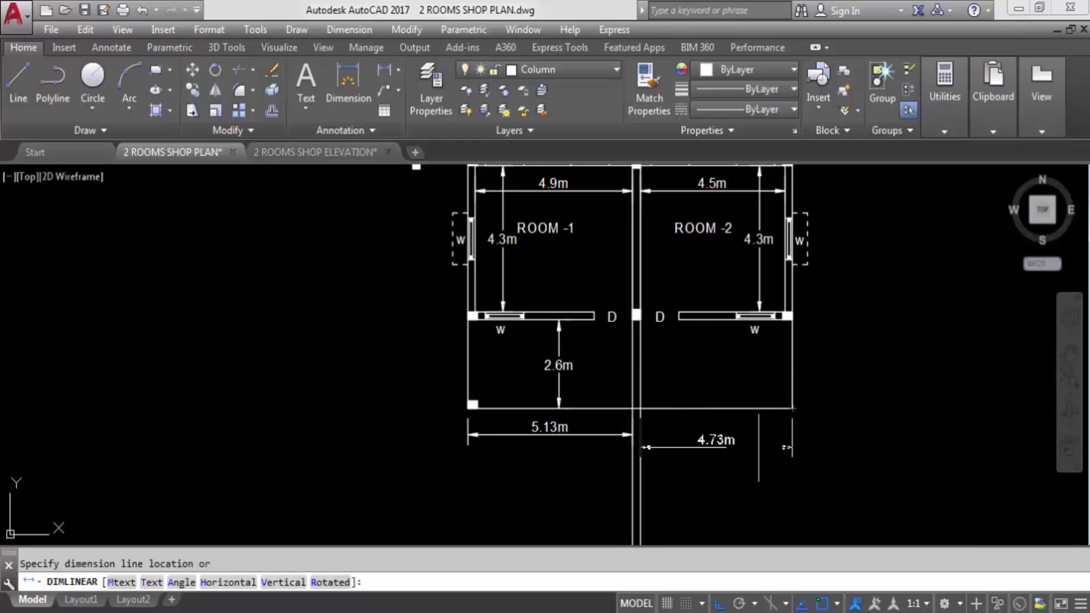
click(759, 447)
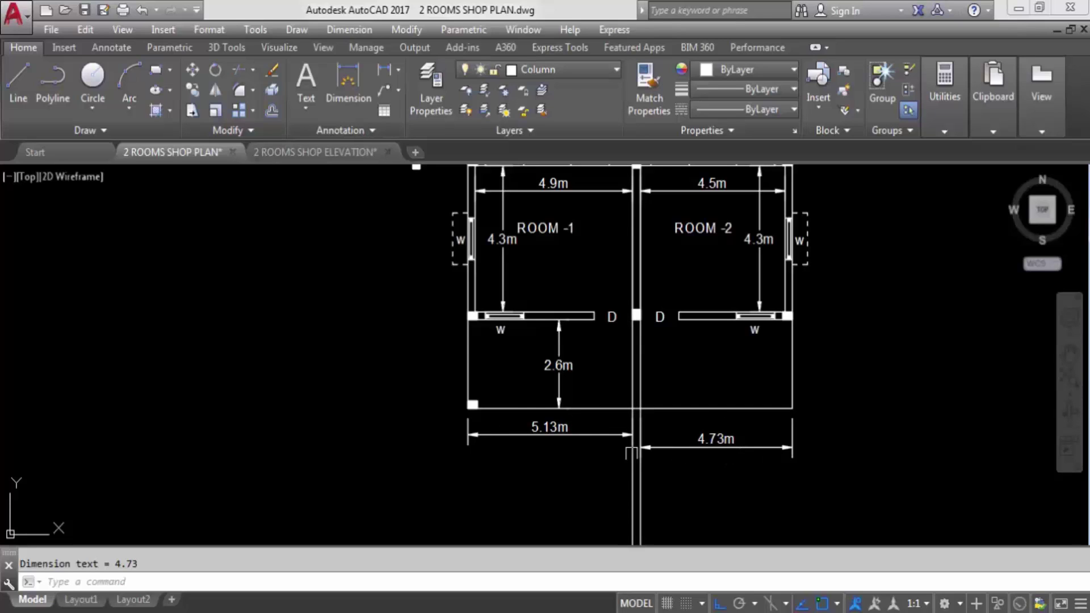
click(561, 358)
scroll(632, 297, up, 4)
click(592, 314)
click(667, 383)
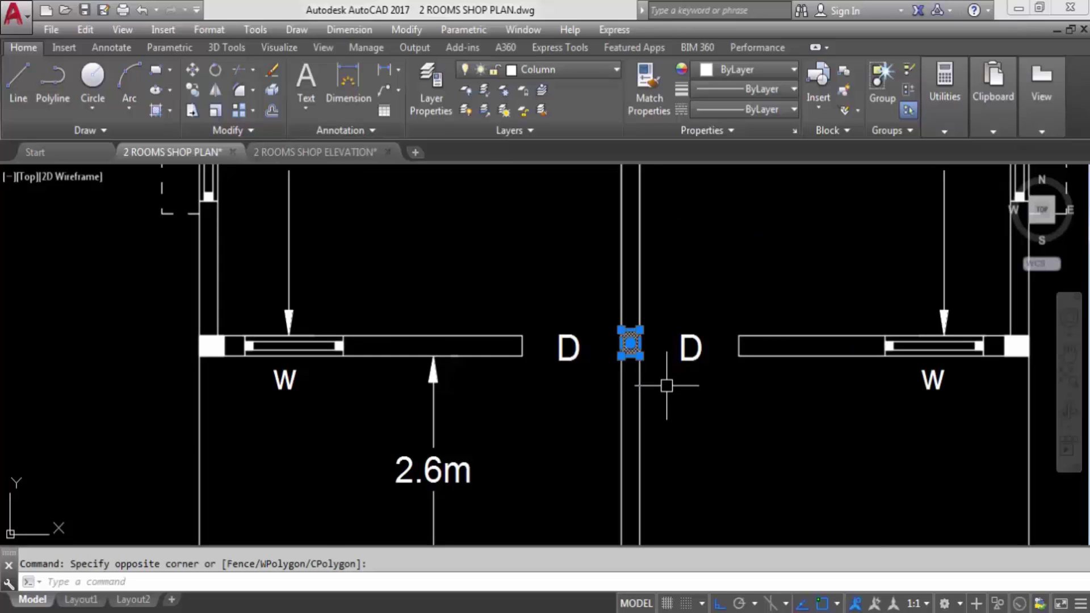
key(Escape)
Copy the filled column at the partition wall's front end by its lower-left corner to where the left construction line meets the front boundary
scroll(619, 341, up, 5)
click(664, 269)
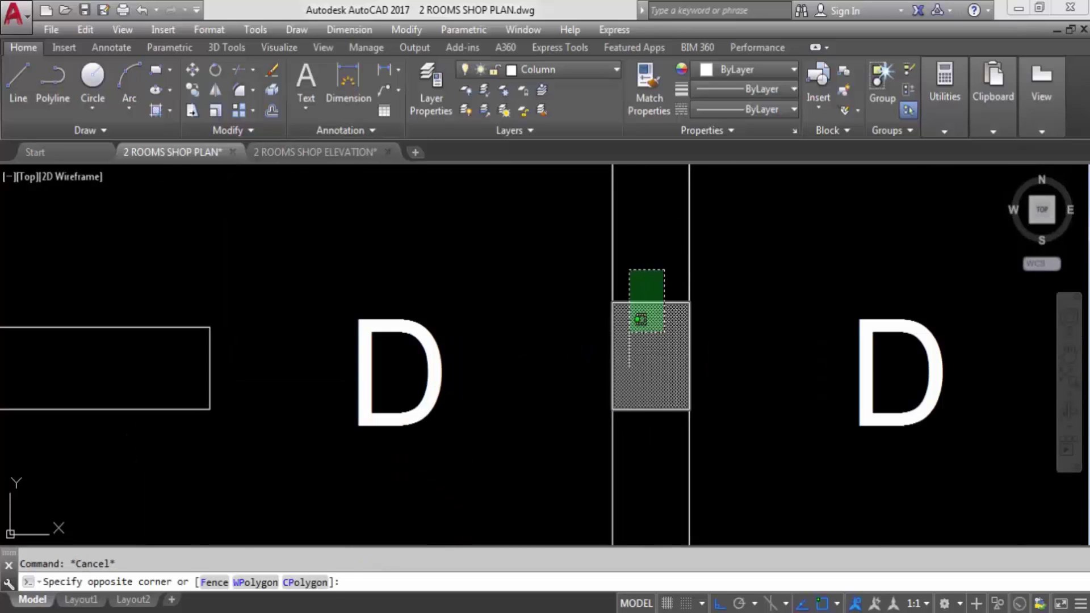
click(633, 327)
scroll(647, 306, down, 5)
text(co)
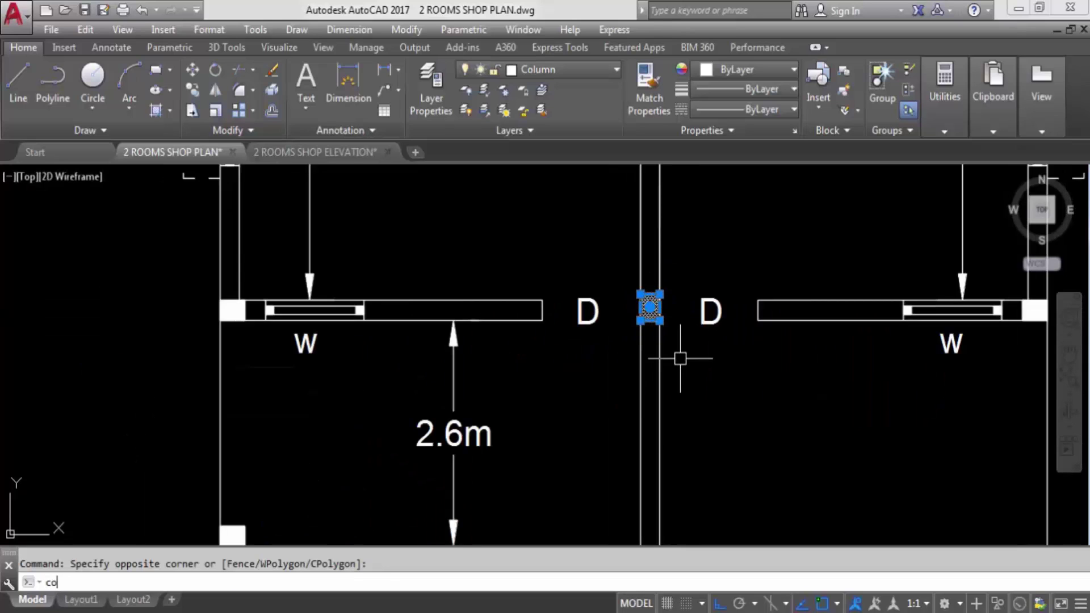
key(Return)
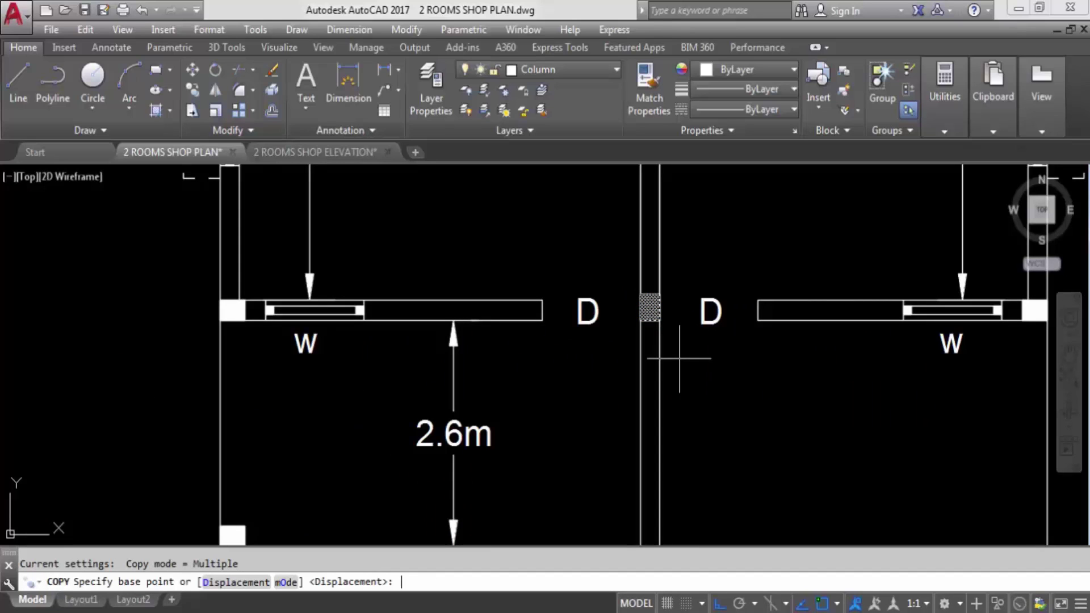
click(641, 318)
scroll(693, 274, down, 5)
scroll(694, 308, up, 6)
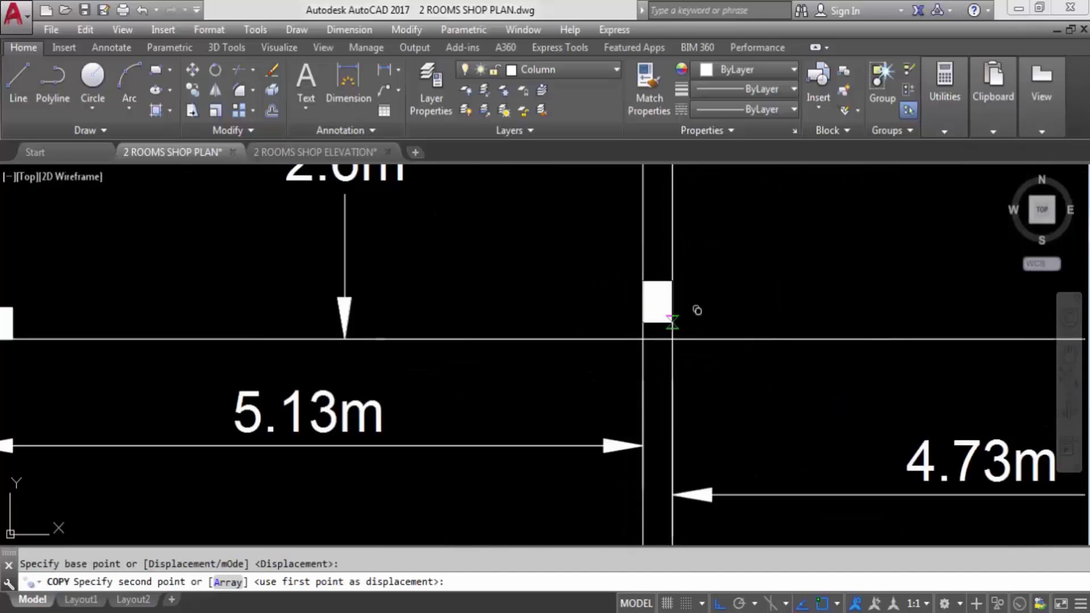
click(643, 339)
scroll(687, 324, down, 3)
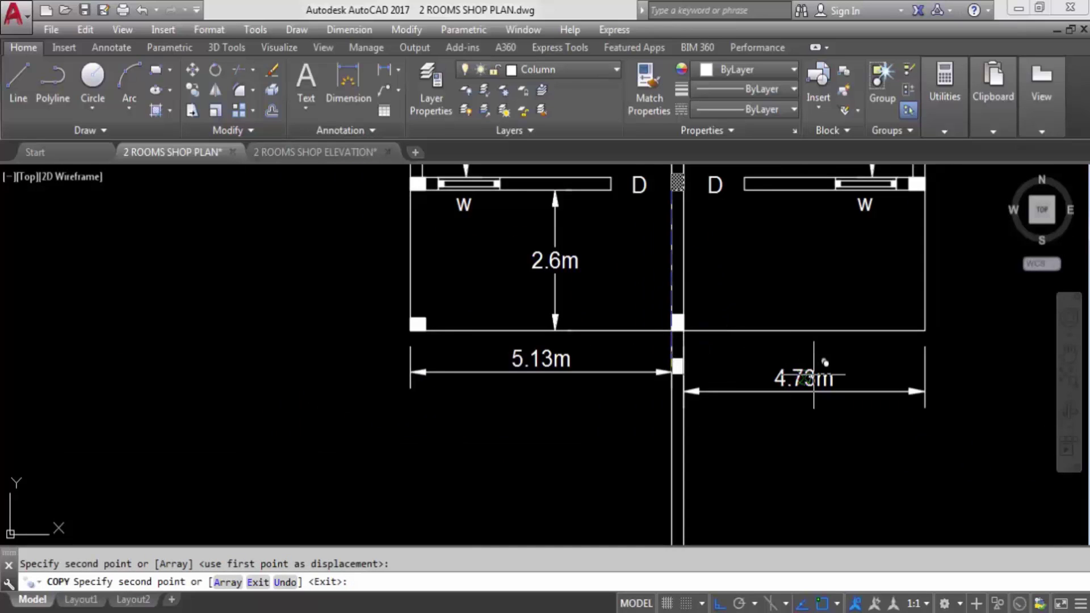
key(Escape)
Copy the filled column at the front boundary's left corner by its lower-right corner onto the boundary's right corner
scroll(634, 352, down, 5)
scroll(784, 319, up, 3)
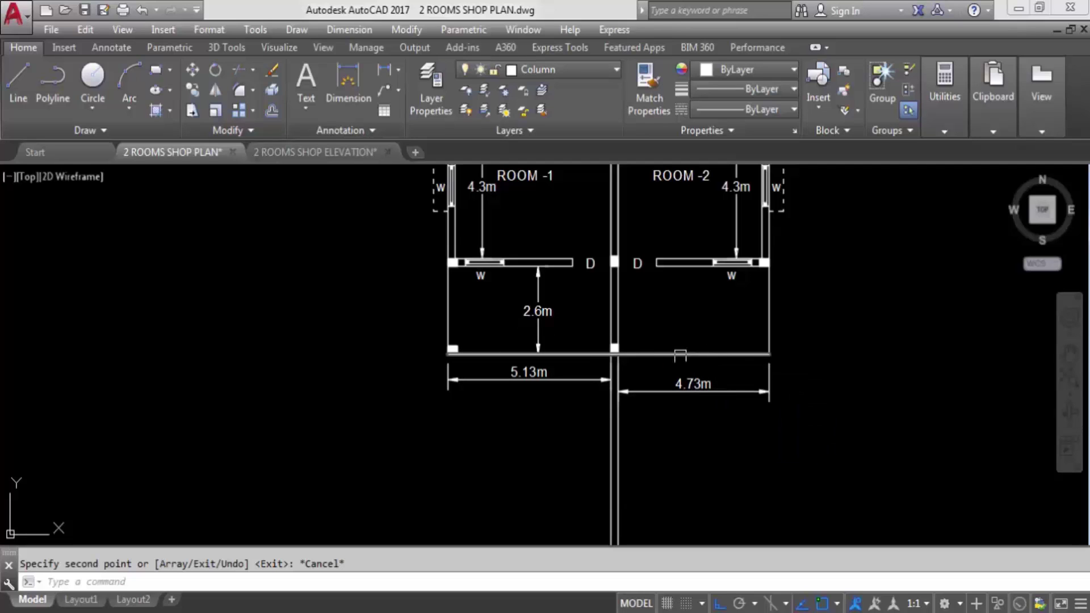
scroll(472, 345, up, 5)
click(437, 363)
click(391, 358)
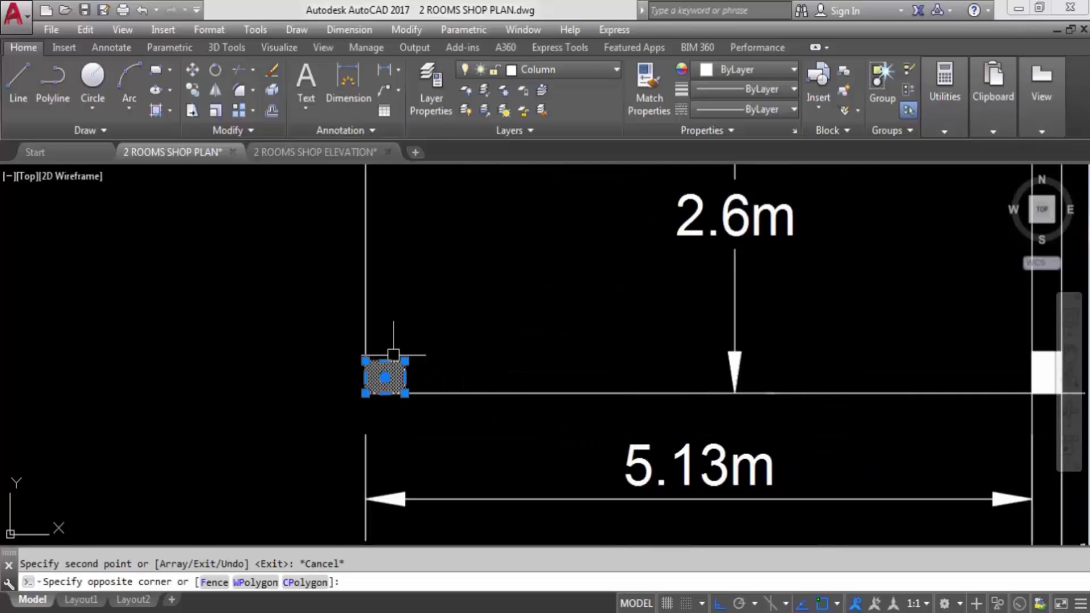
text(co)
key(Return)
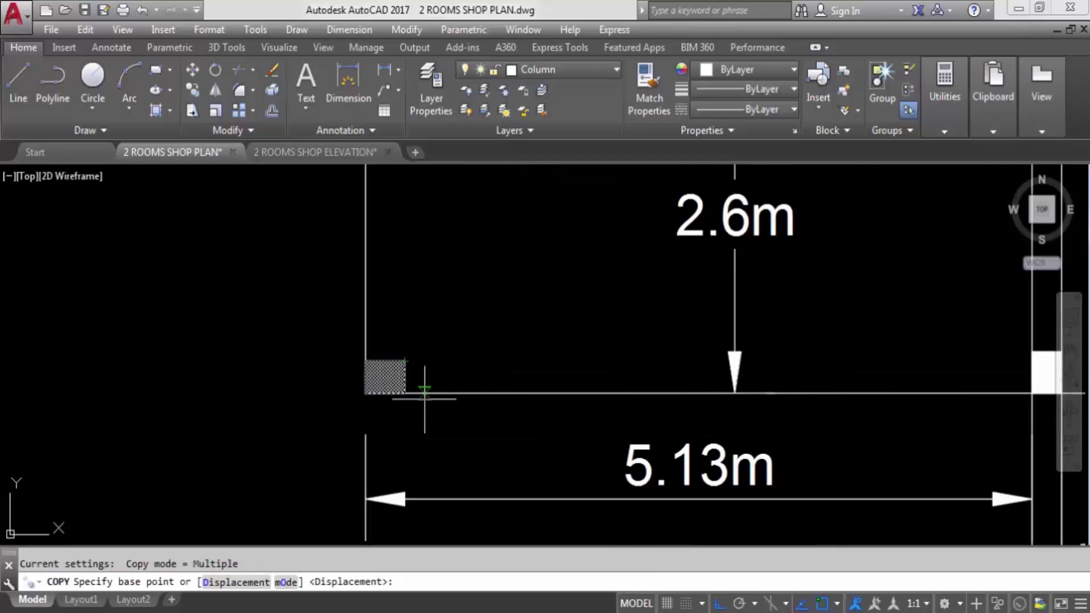
click(404, 392)
scroll(145, 361, down, 5)
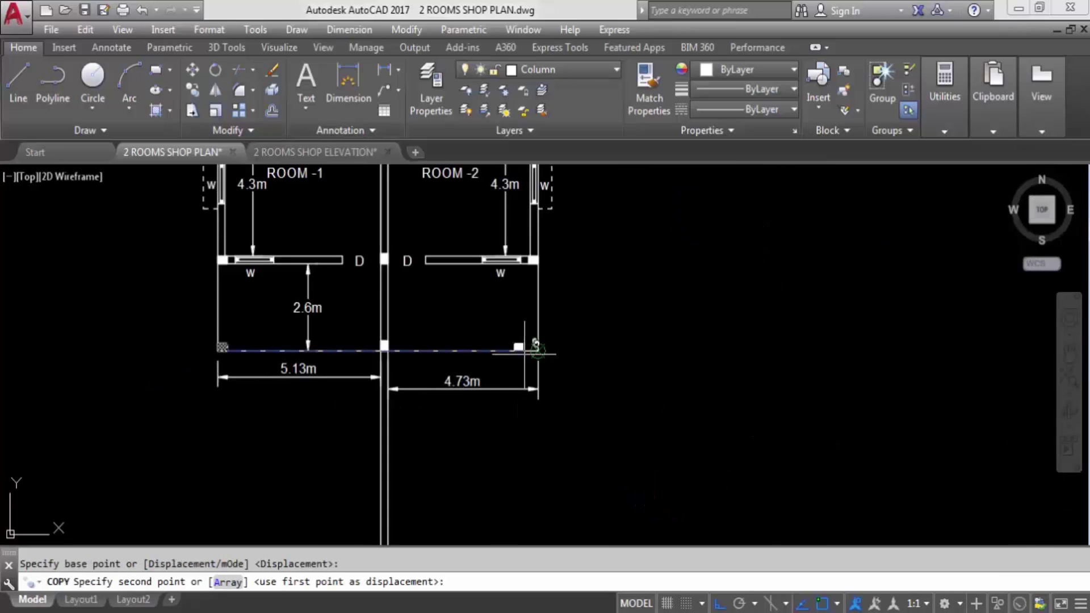
scroll(540, 348, up, 5)
click(548, 360)
scroll(700, 360, down, 3)
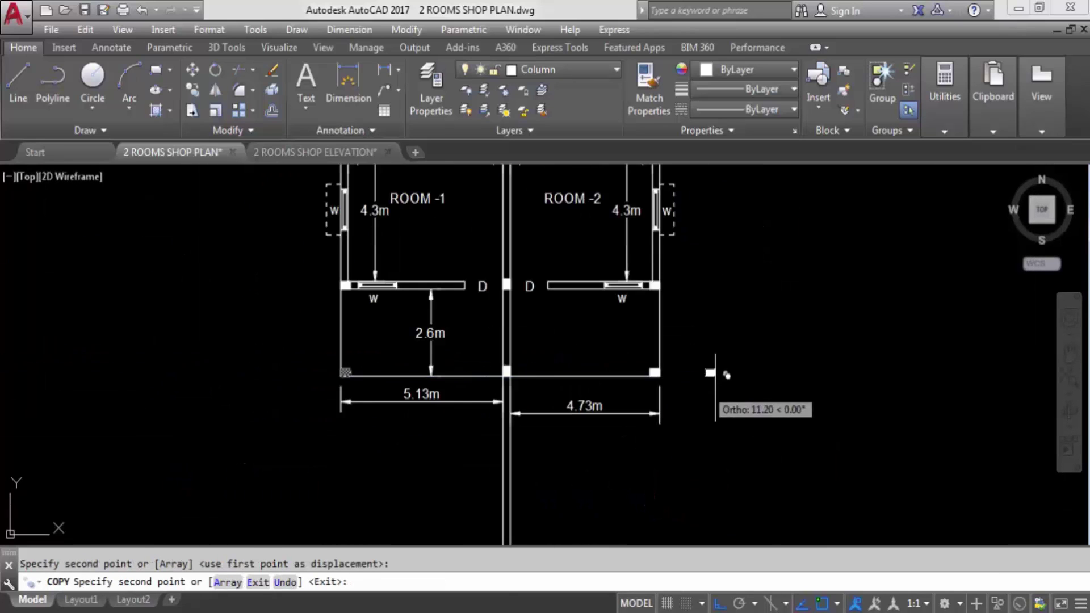
key(Escape)
Delete the two dimensions below the front boundary and the 2.6m depth dimension of the open front area
click(601, 413)
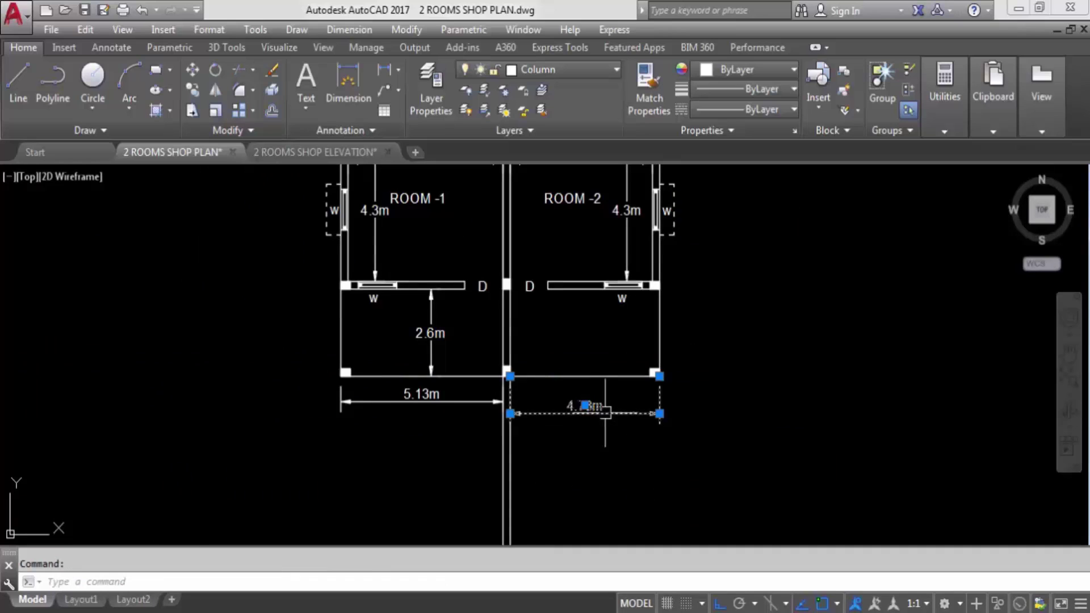
key(Delete)
click(448, 402)
key(Delete)
click(430, 333)
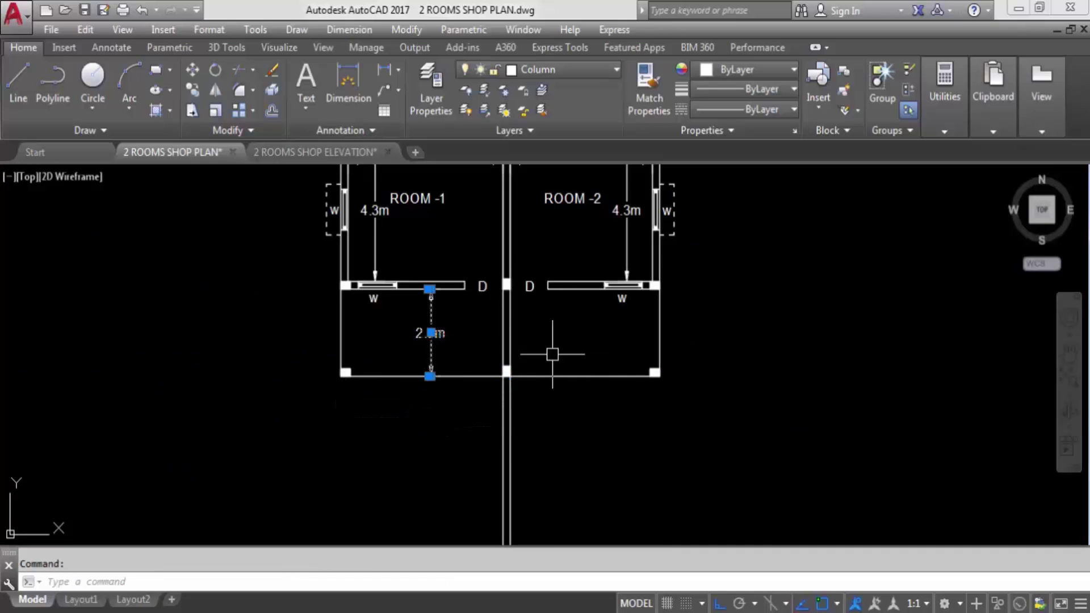
key(Delete)
Delete the two vertical construction lines running along the partition wall
scroll(818, 415, down, 2)
scroll(711, 285, up, 2)
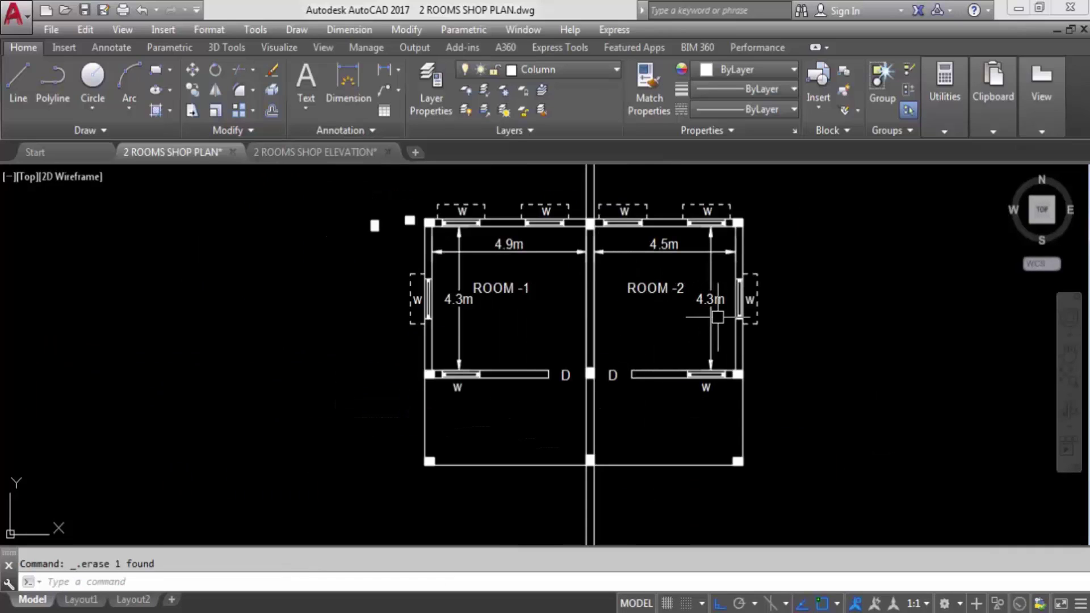
middle_drag(815, 471, 821, 410)
click(668, 449)
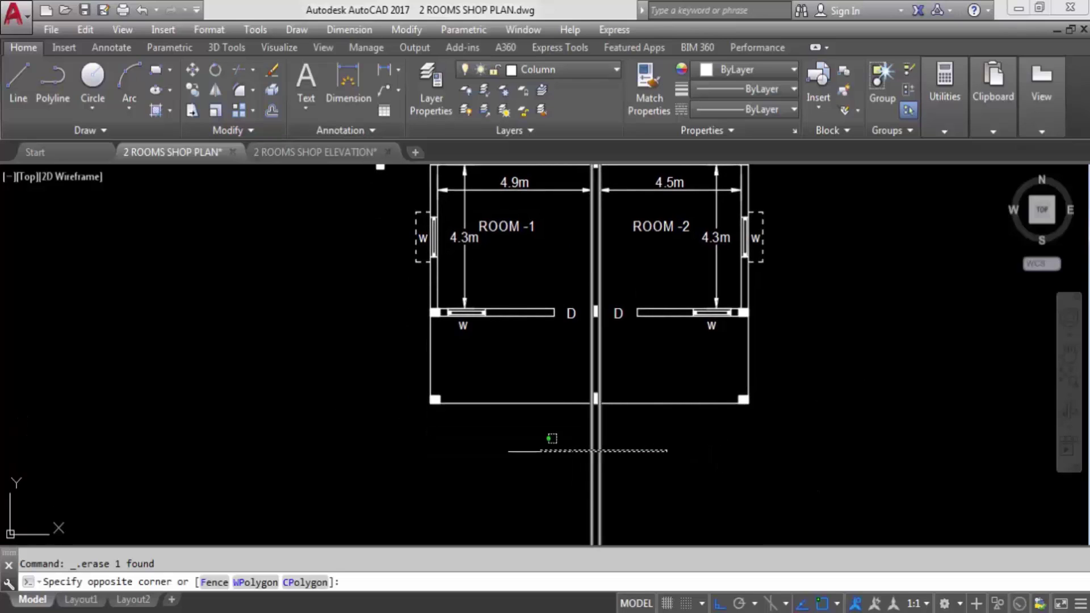
click(562, 461)
key(Delete)
scroll(681, 385, down, 3)
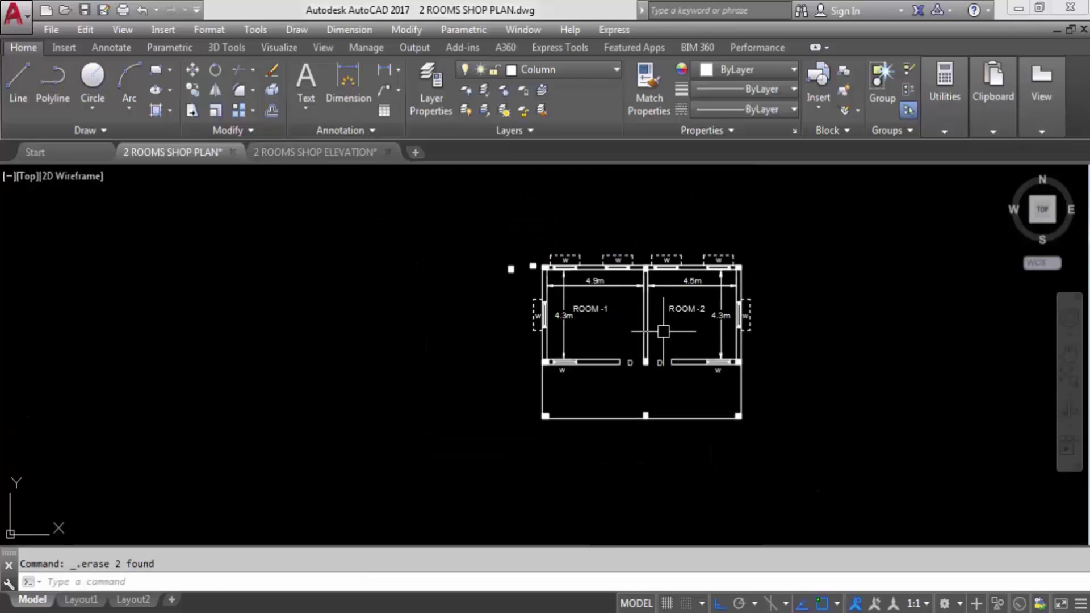
scroll(627, 294, up, 3)
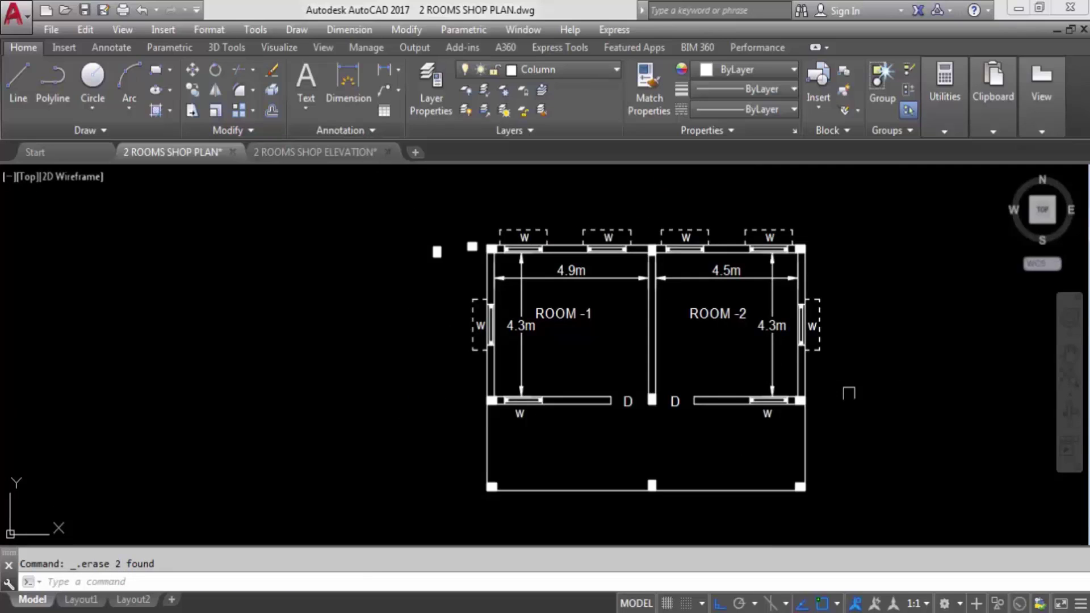
scroll(806, 385, down, 3)
scroll(792, 420, up, 3)
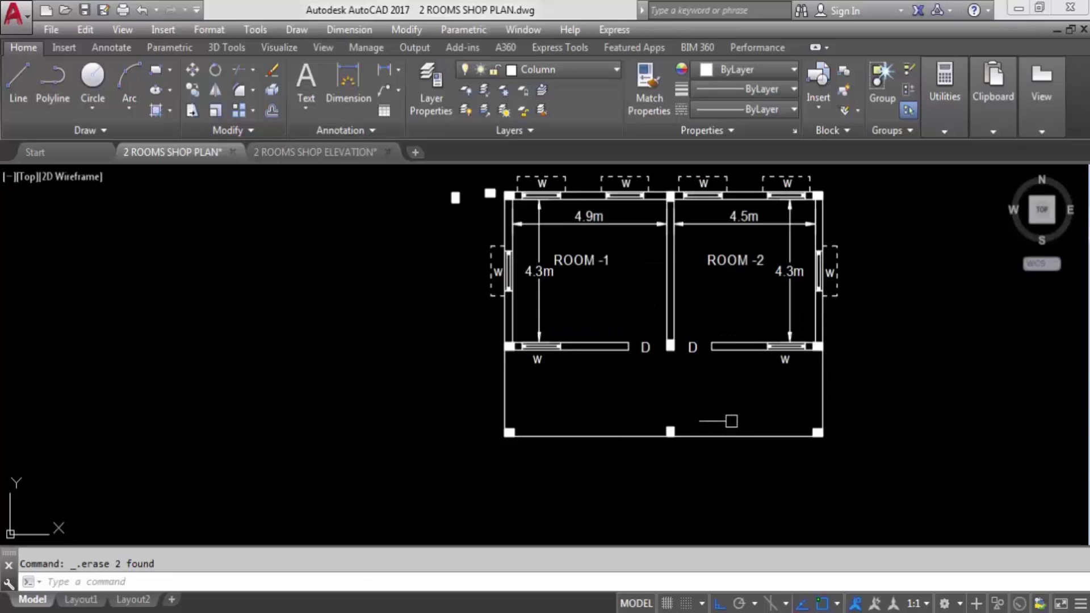
scroll(732, 341, down, 3)
scroll(724, 372, up, 3)
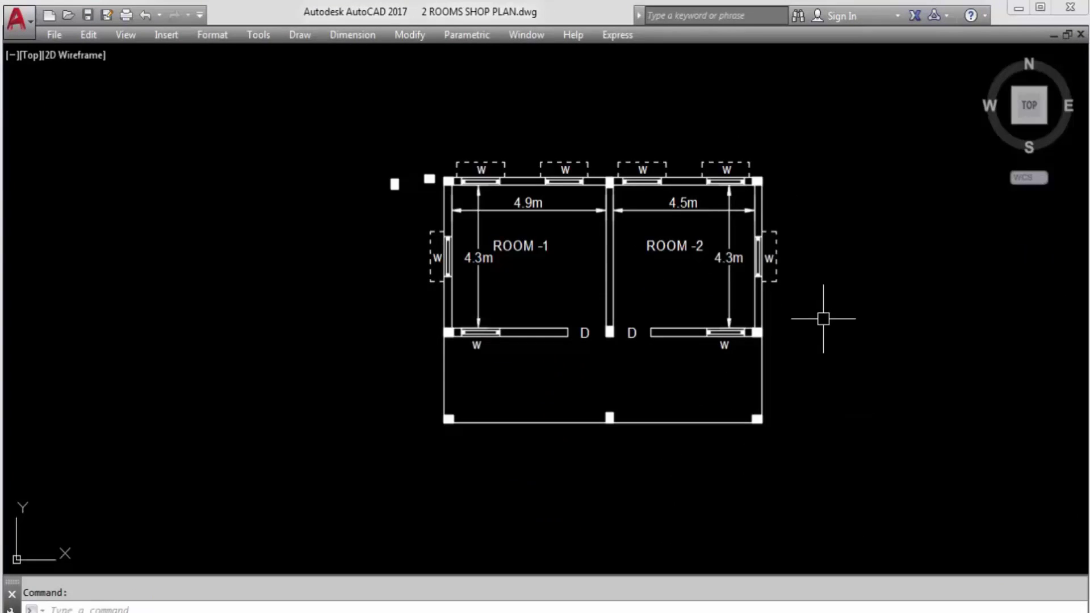
Delete the two spare filled columns outside ROOM -1's upper-left corner and save the drawing
scroll(822, 312, up, 2)
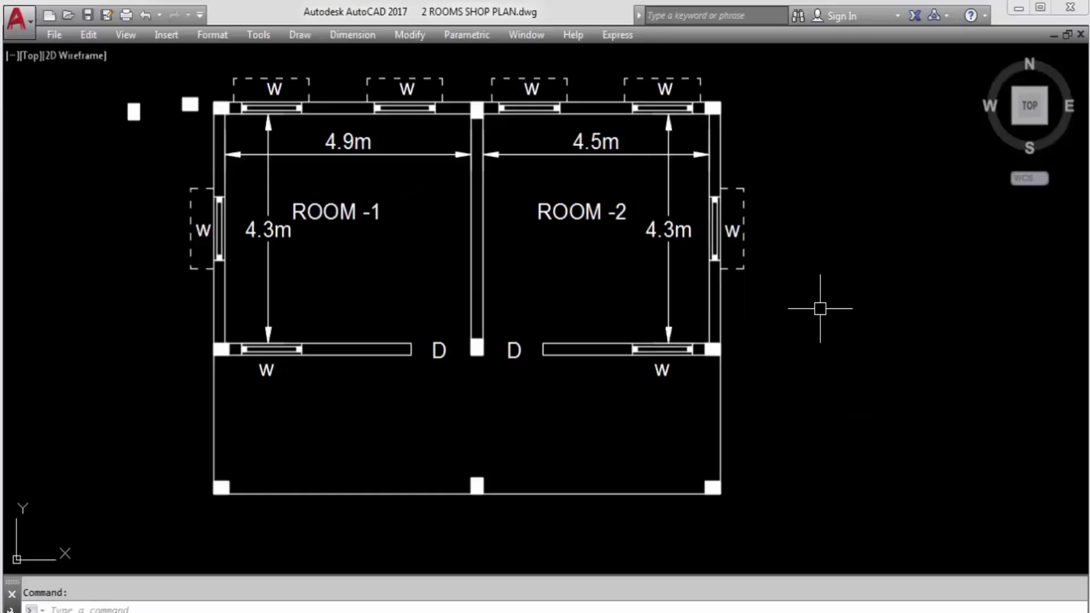
middle_drag(819, 308, 871, 346)
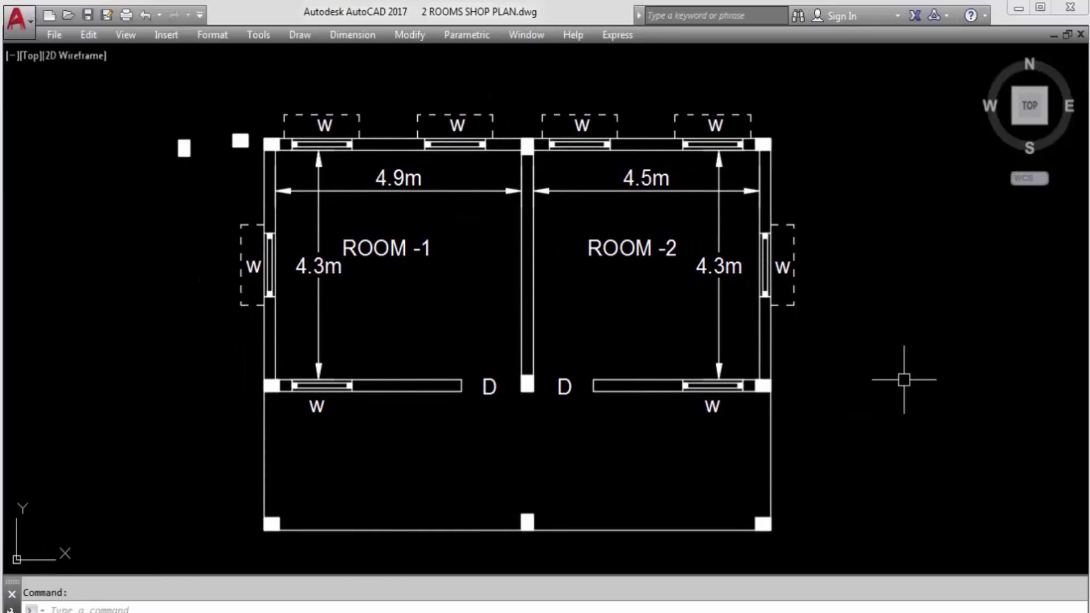
click(253, 170)
click(166, 126)
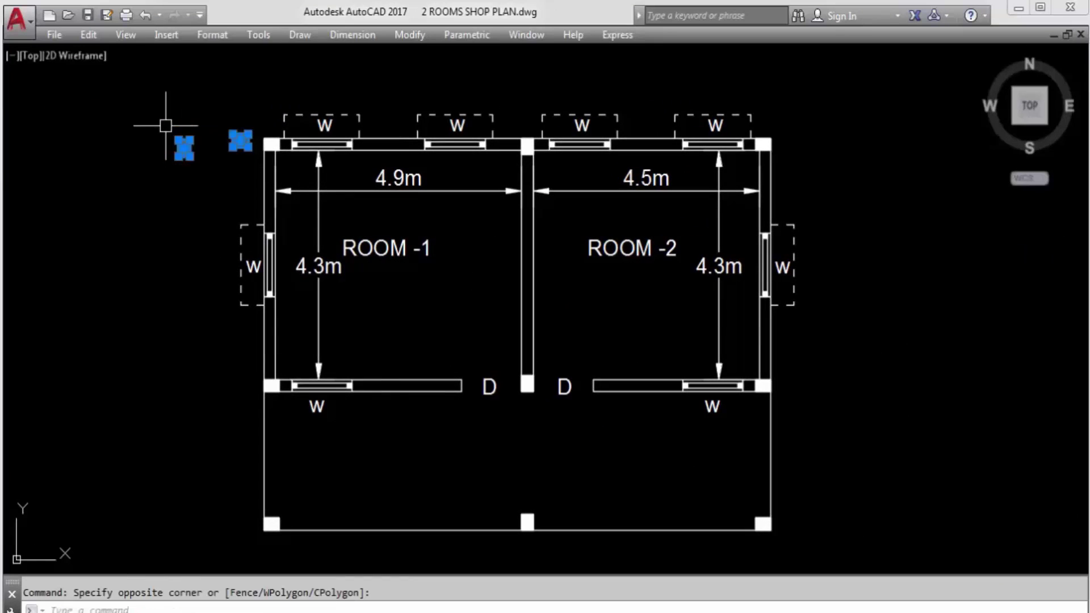
key(Delete)
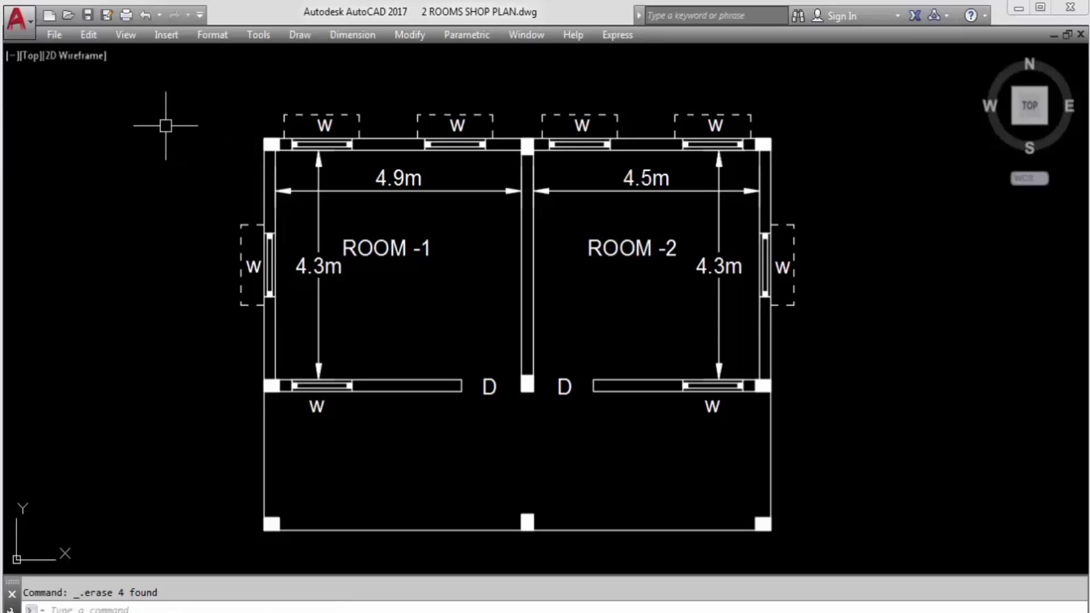
key(ctrl+s)
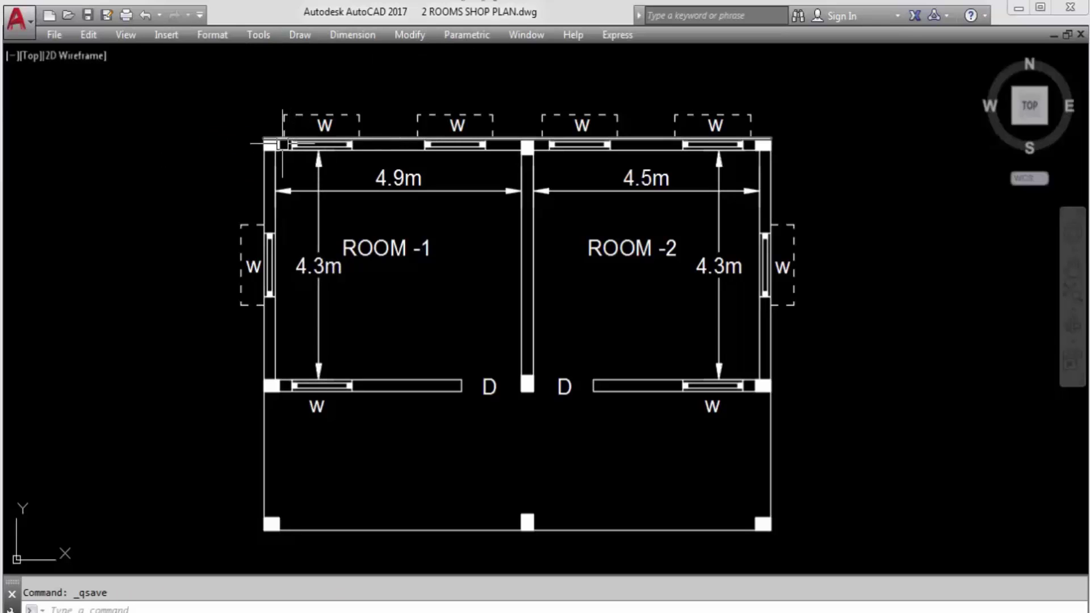
mouse_move(355, 148)
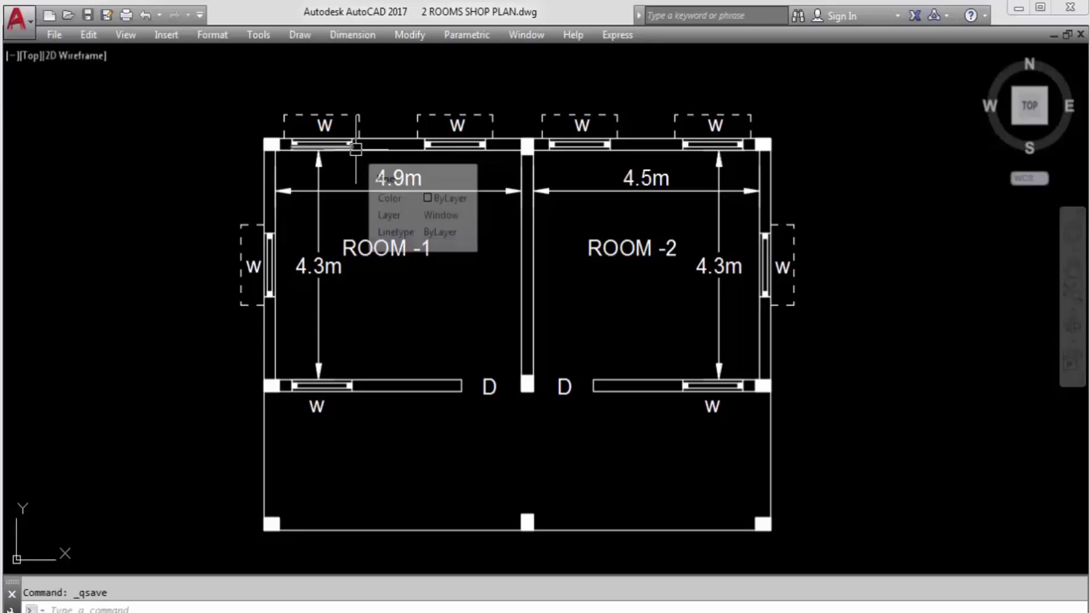